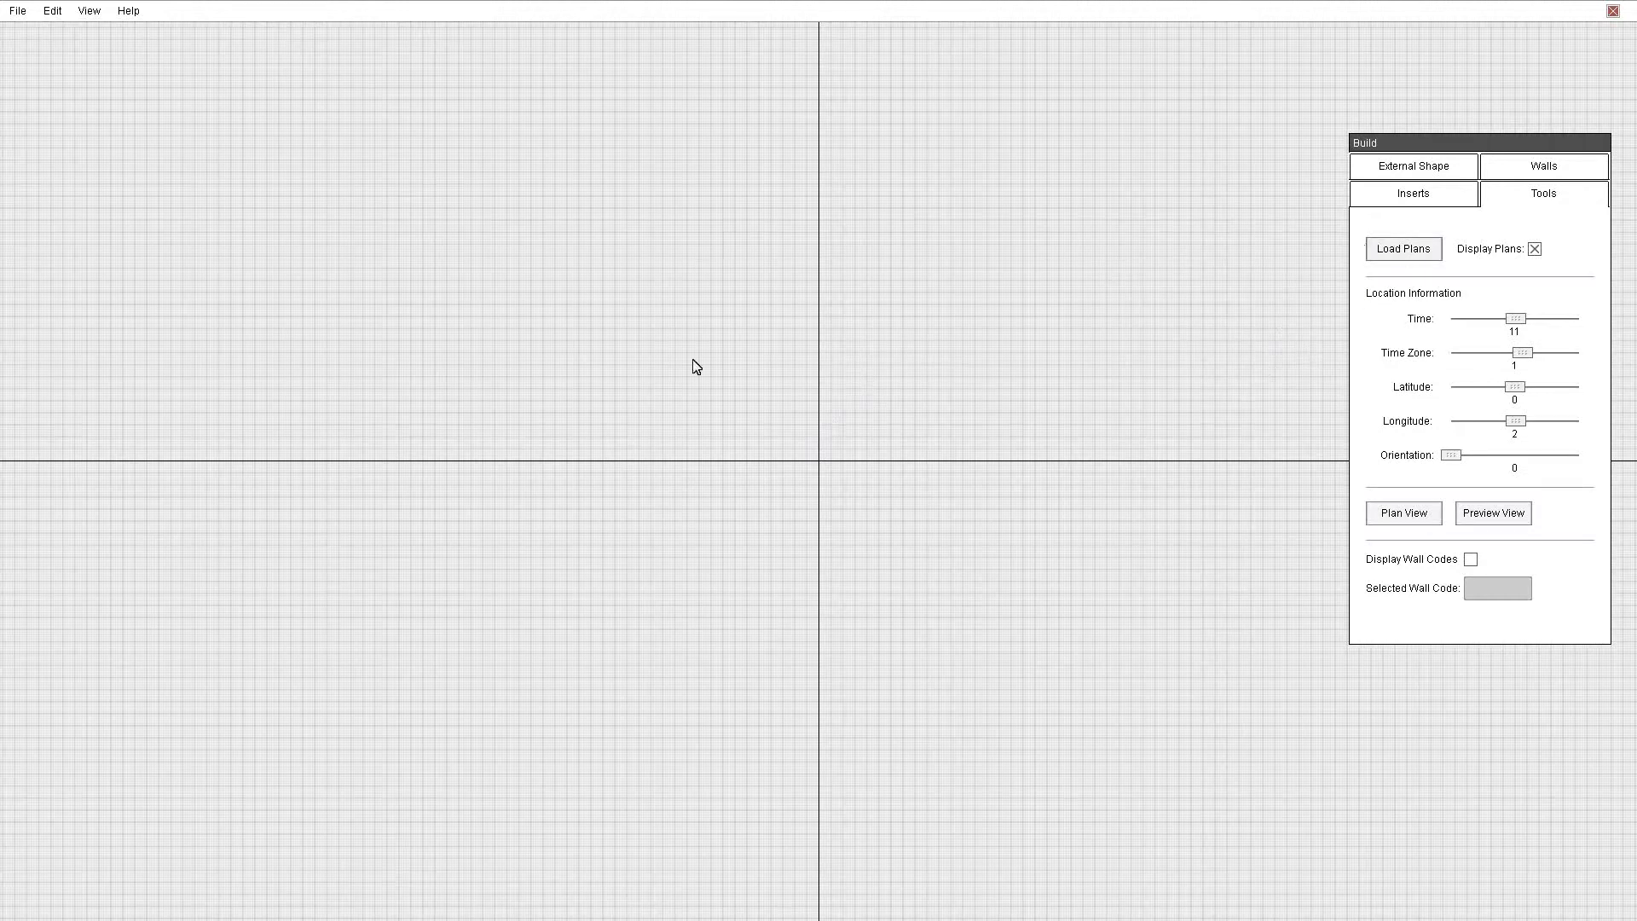
- Load the example gallery floor plan image and set its scale using Gallery 3's upper wall as a 703 cm distance
{"action": "left_click", "coordinate": [1405, 253]}
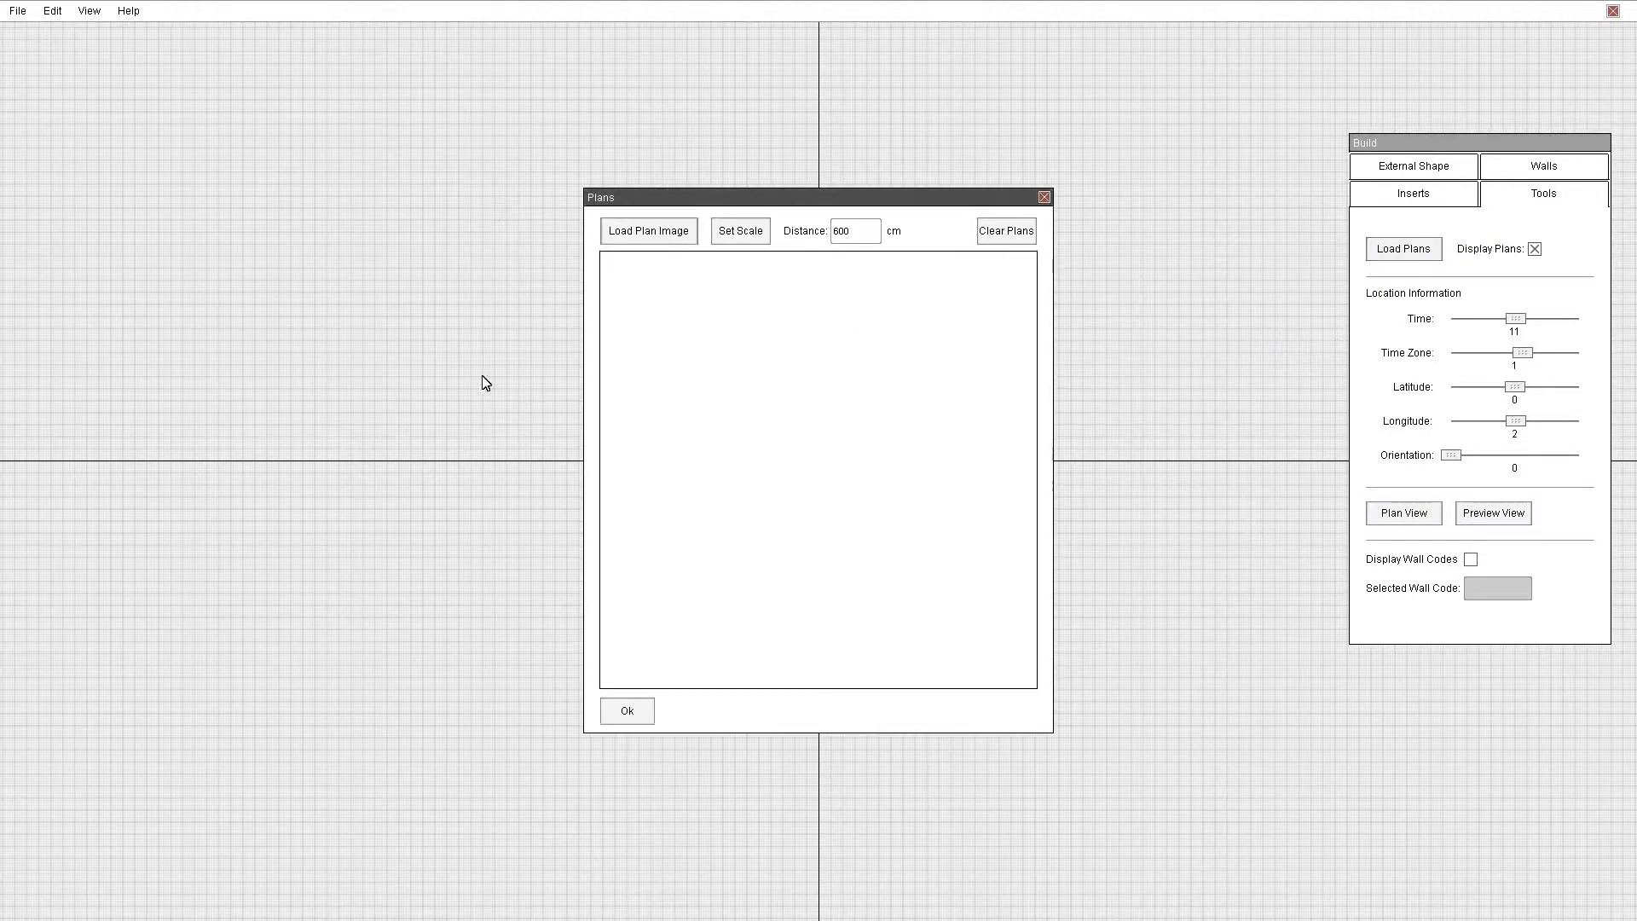
{"action": "left_click", "coordinate": [650, 232]}
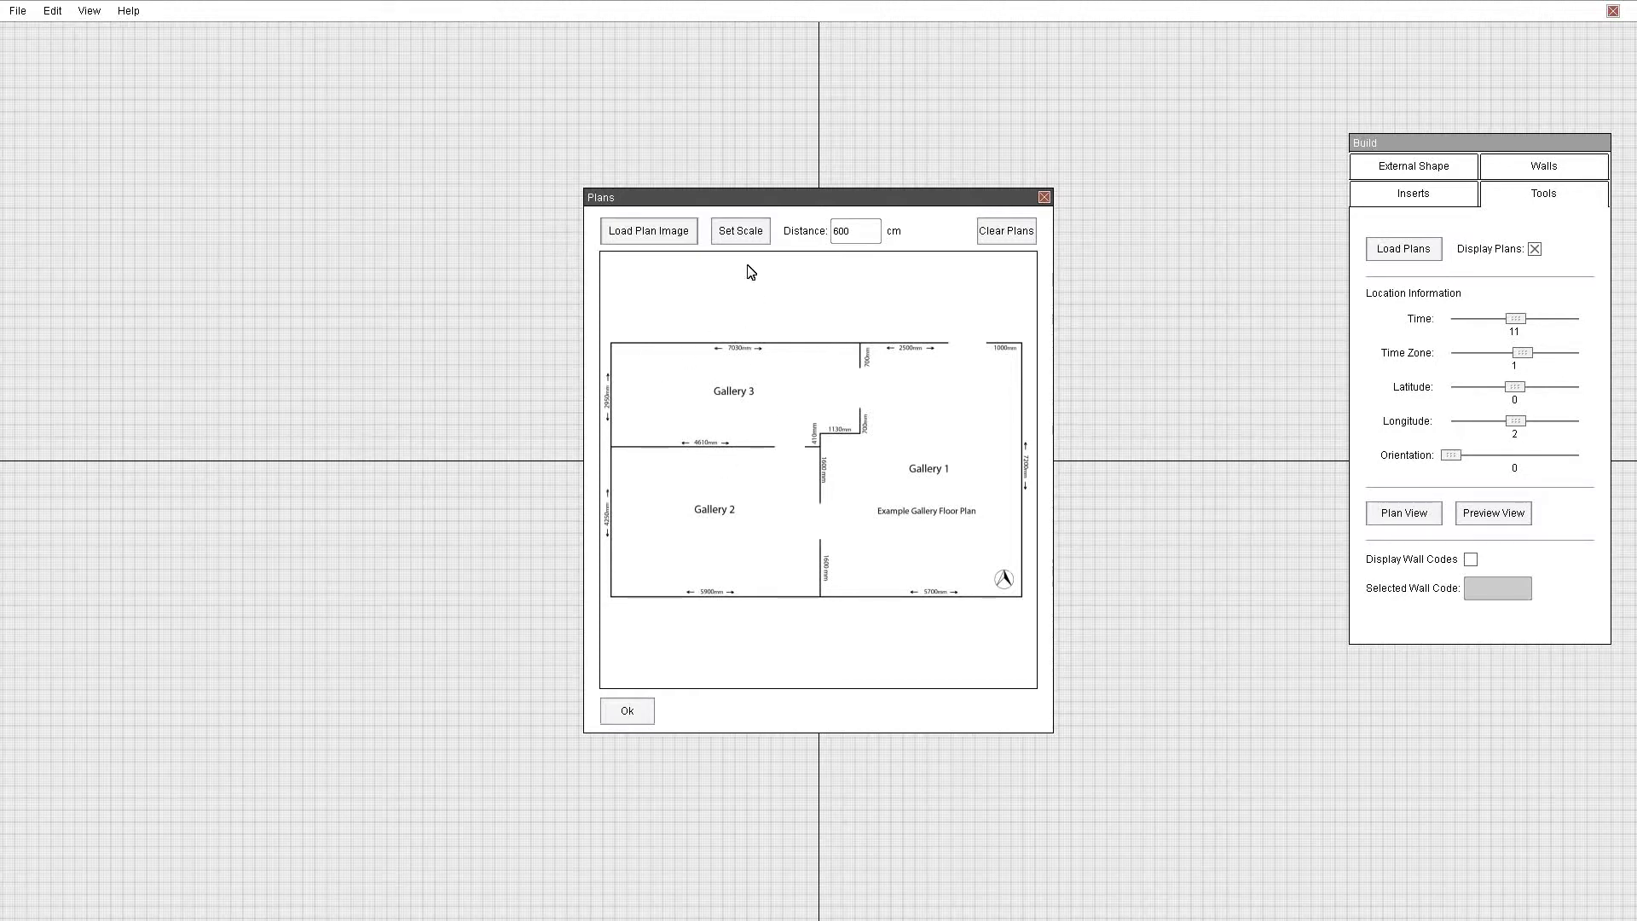
{"action": "left_click", "coordinate": [739, 232]}
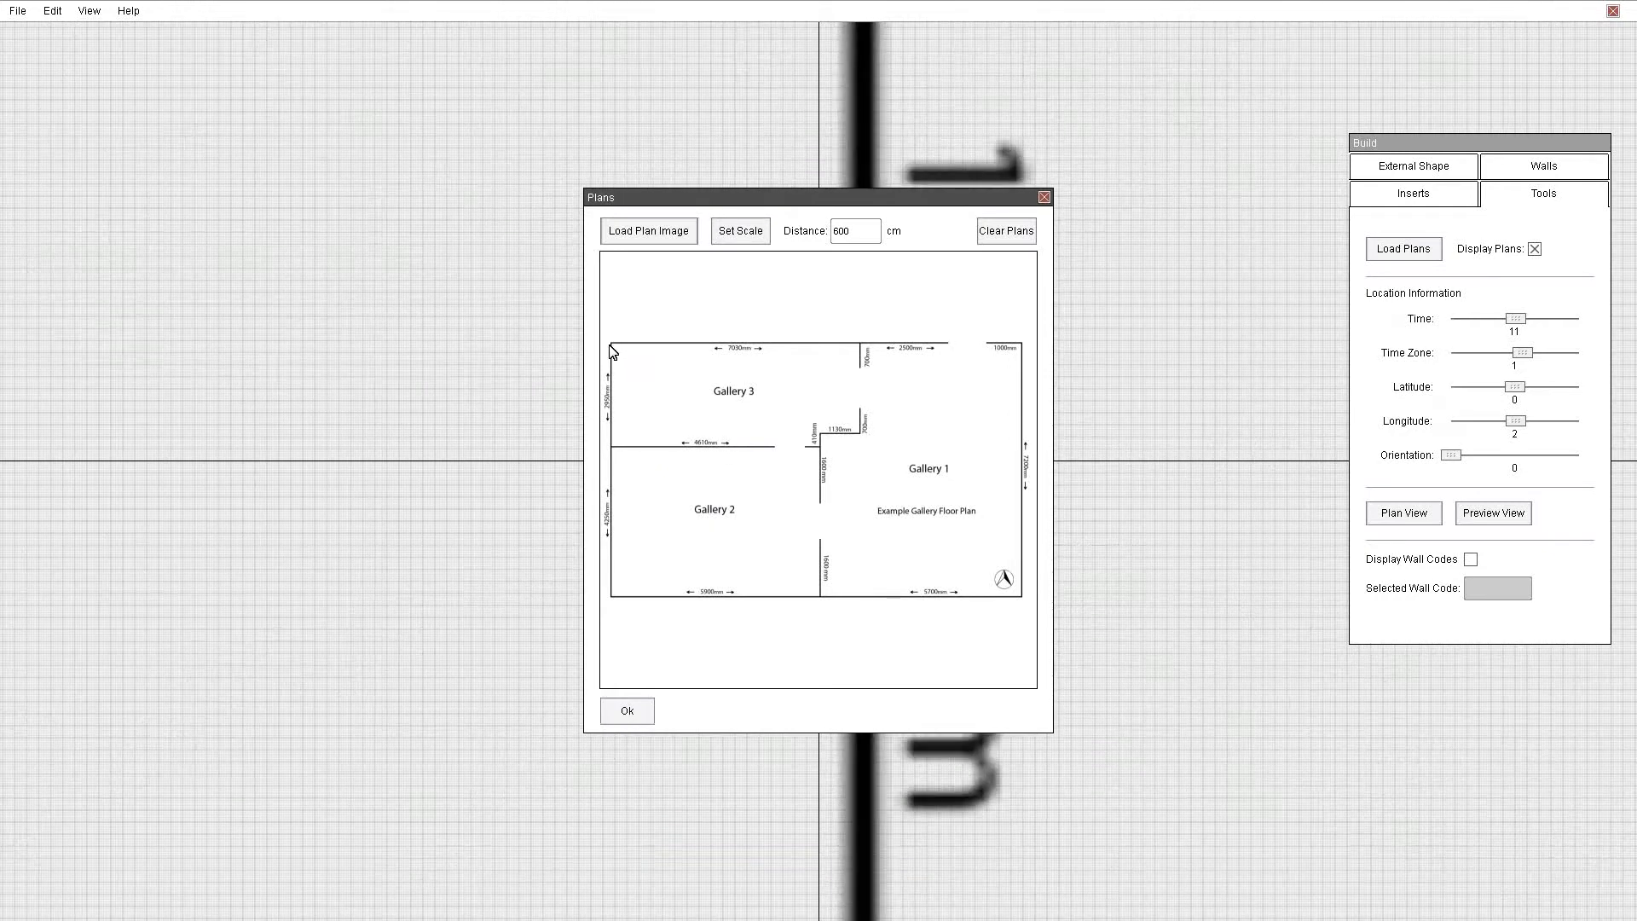
{"action": "left_click_drag", "start_coordinate": [614, 349], "coordinate": [862, 350]}
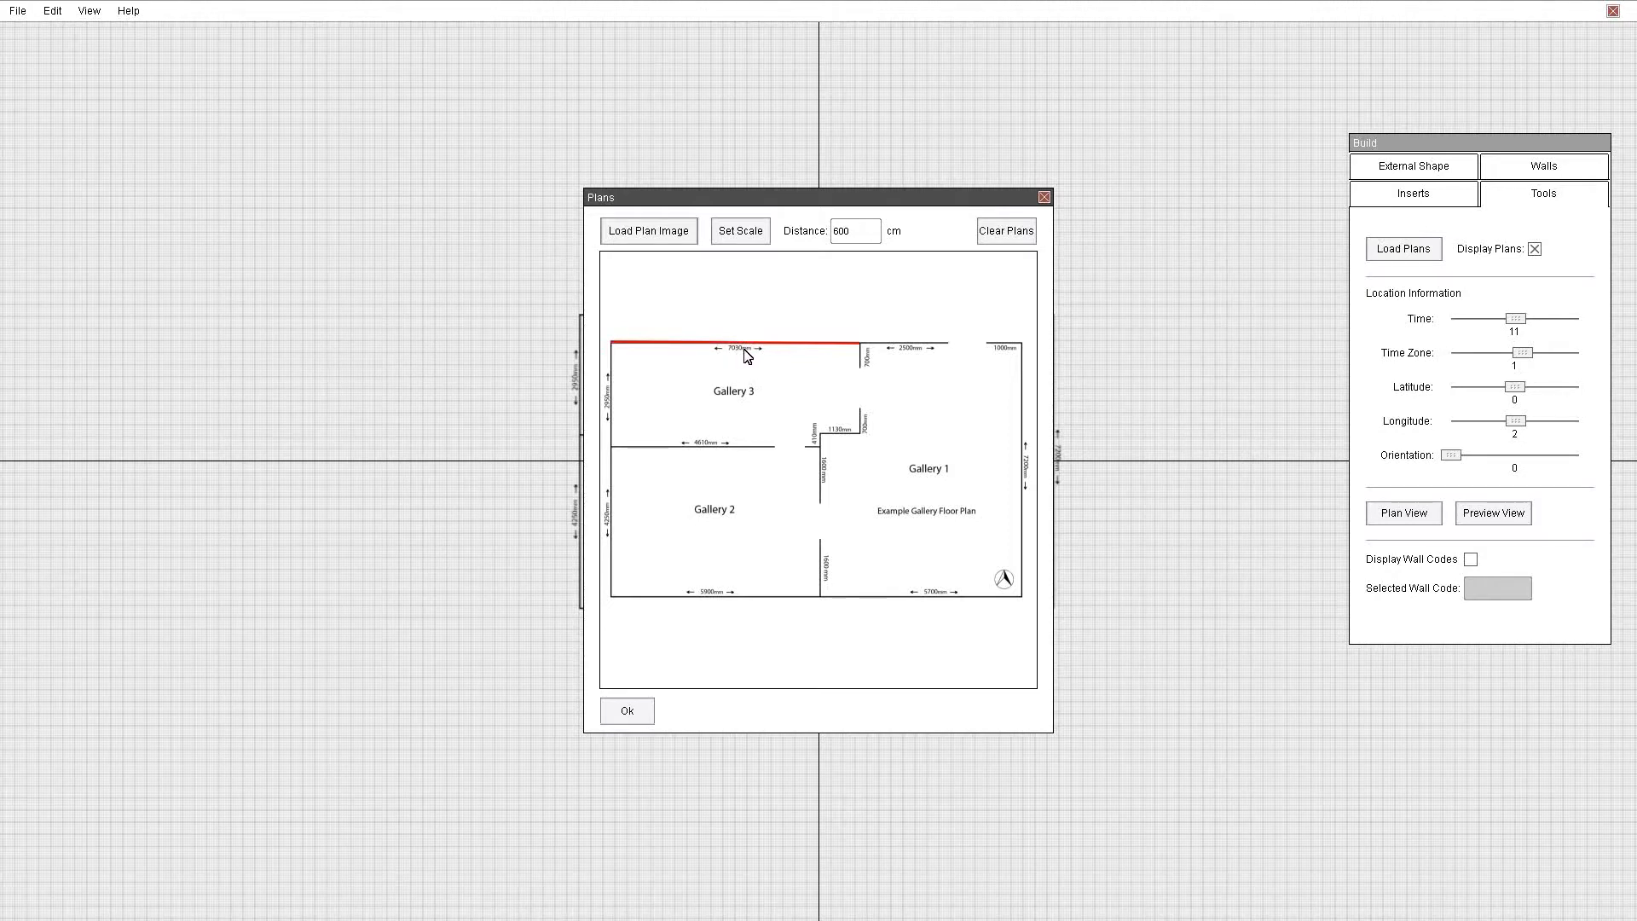
{"action": "left_click_drag", "start_coordinate": [861, 235], "coordinate": [836, 237]}
{"action": "type", "text": "703"}
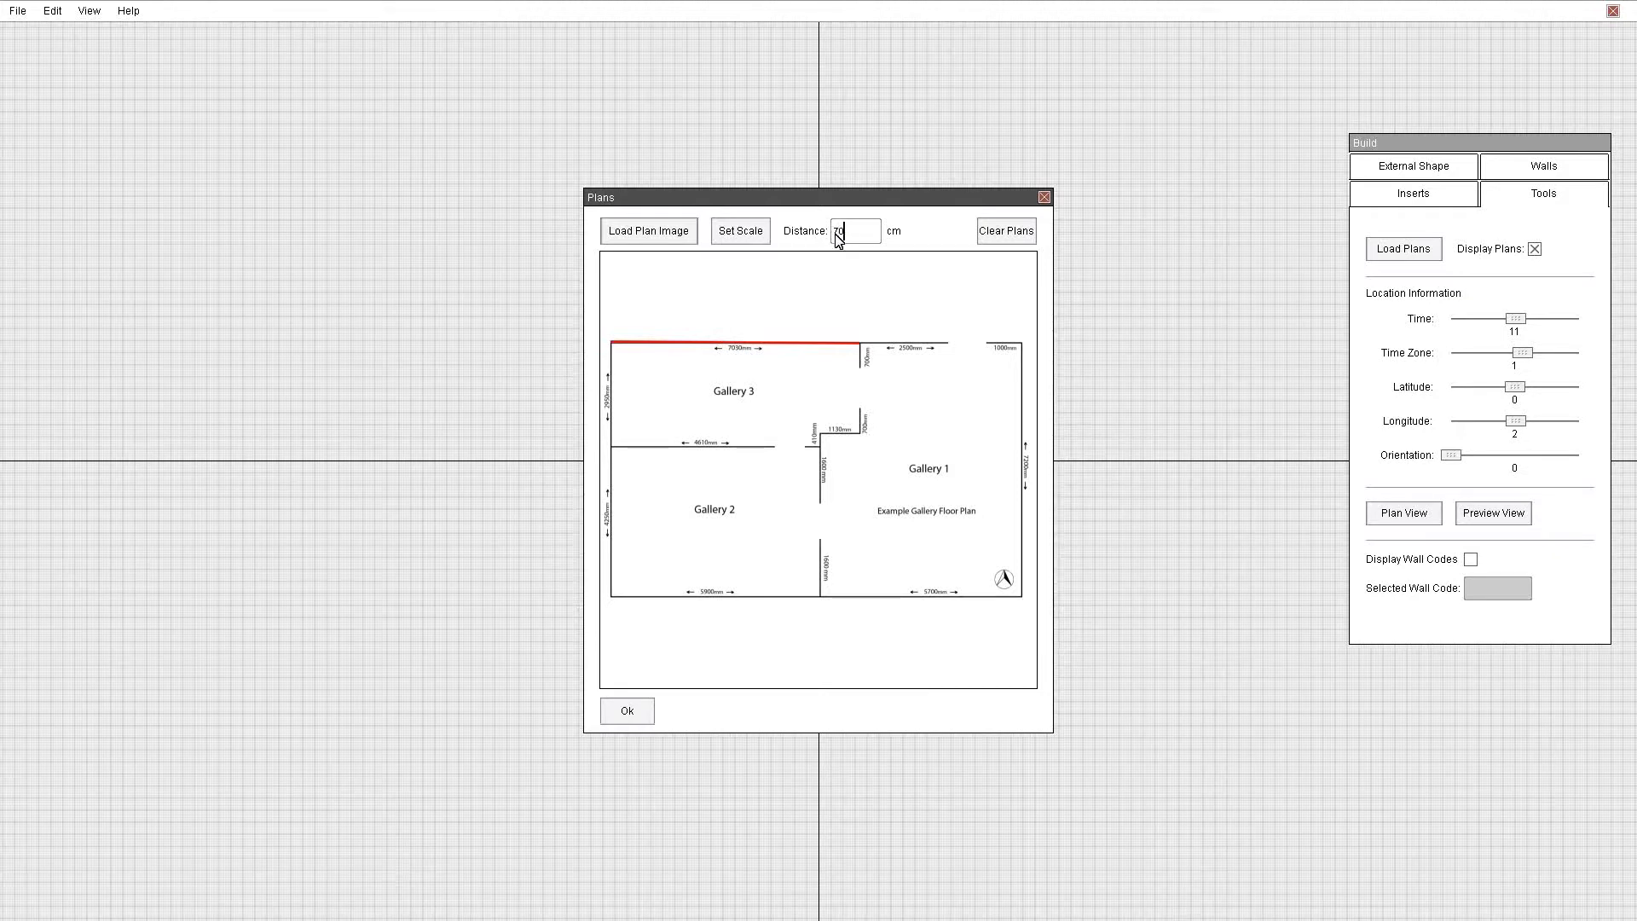
{"action": "left_click", "coordinate": [651, 715]}
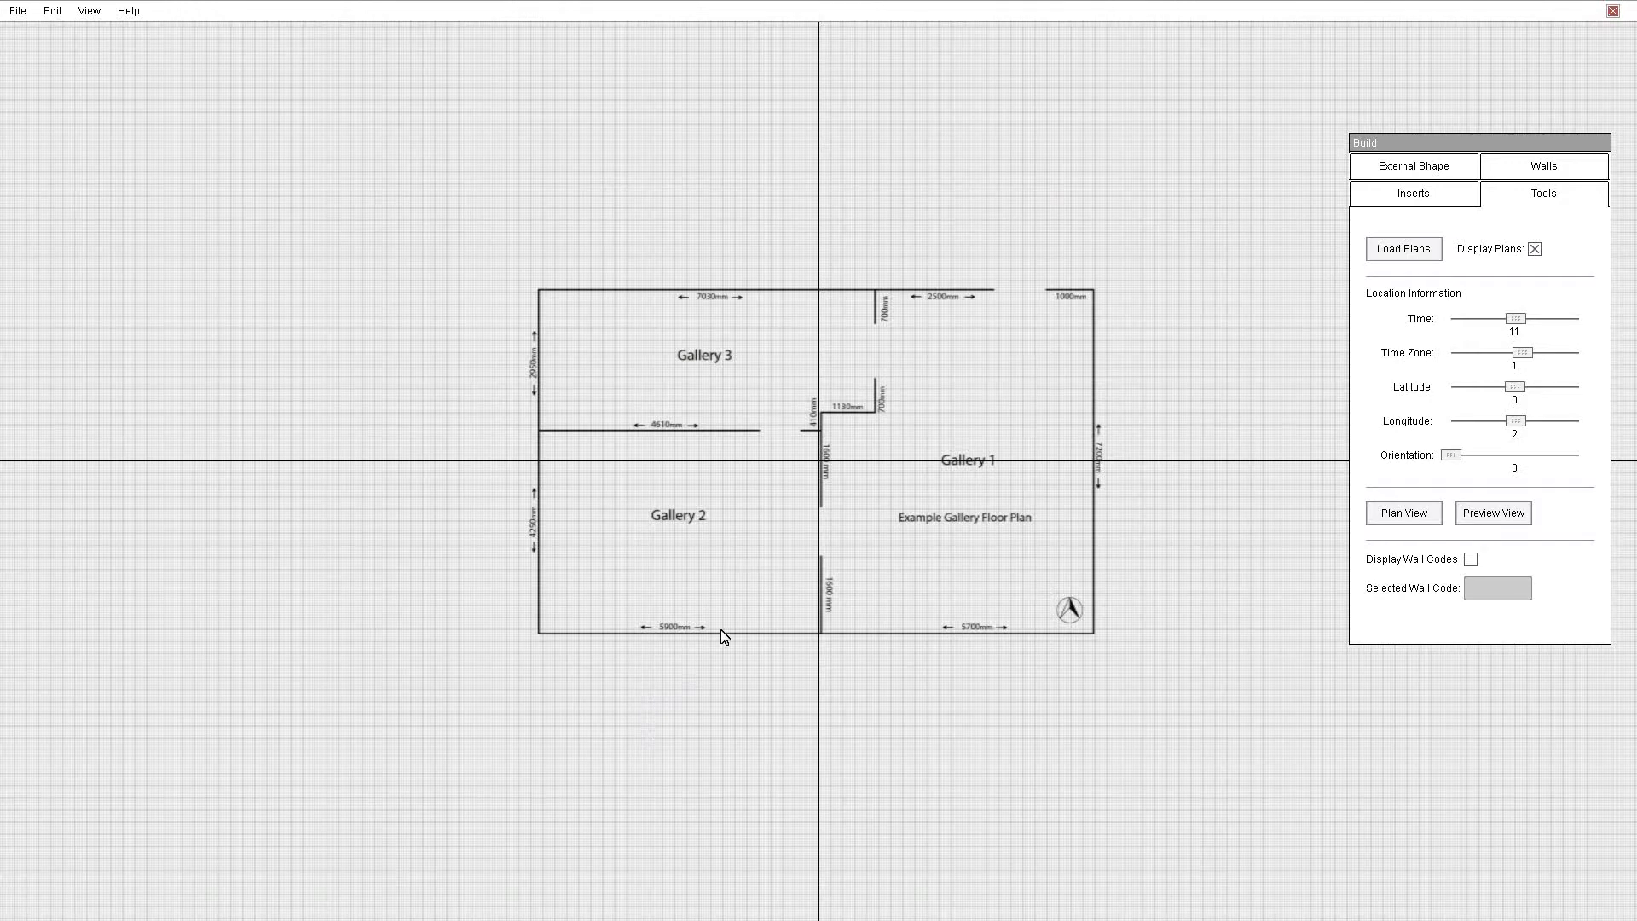
- Add a space by tracing the outline of Gallery 1 on the floor plan, including the stepped wall beside Gallery 3
{"action": "scroll", "coordinate": [728, 622], "scroll_direction": "up", "scroll_amount": 3}
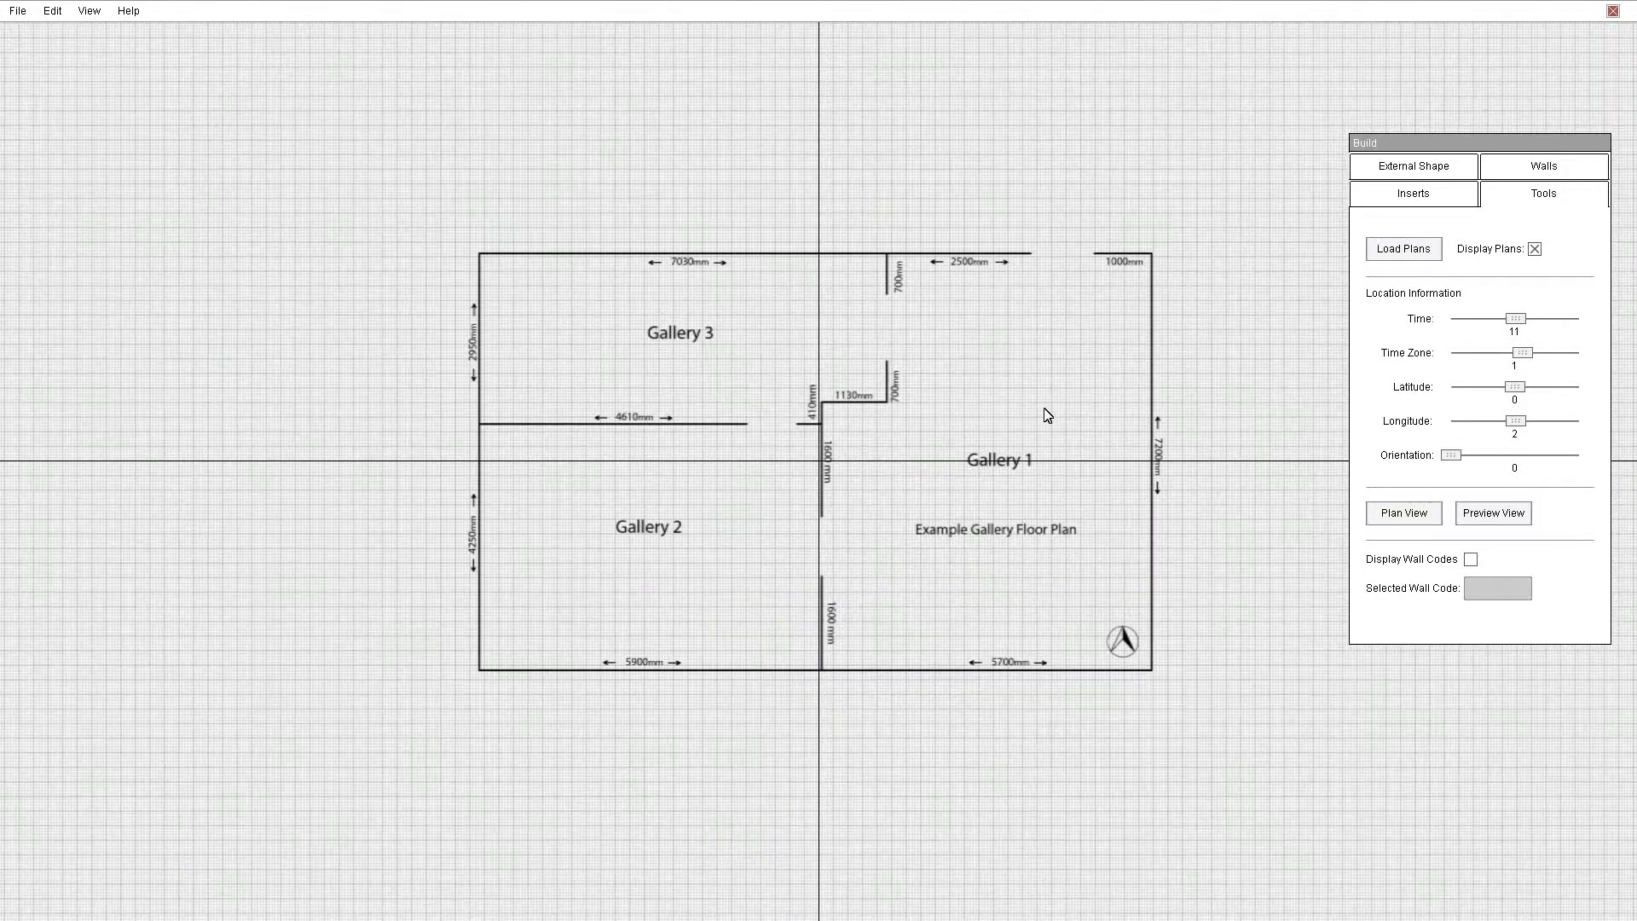
{"action": "scroll", "coordinate": [1146, 639], "scroll_direction": "up", "scroll_amount": 1}
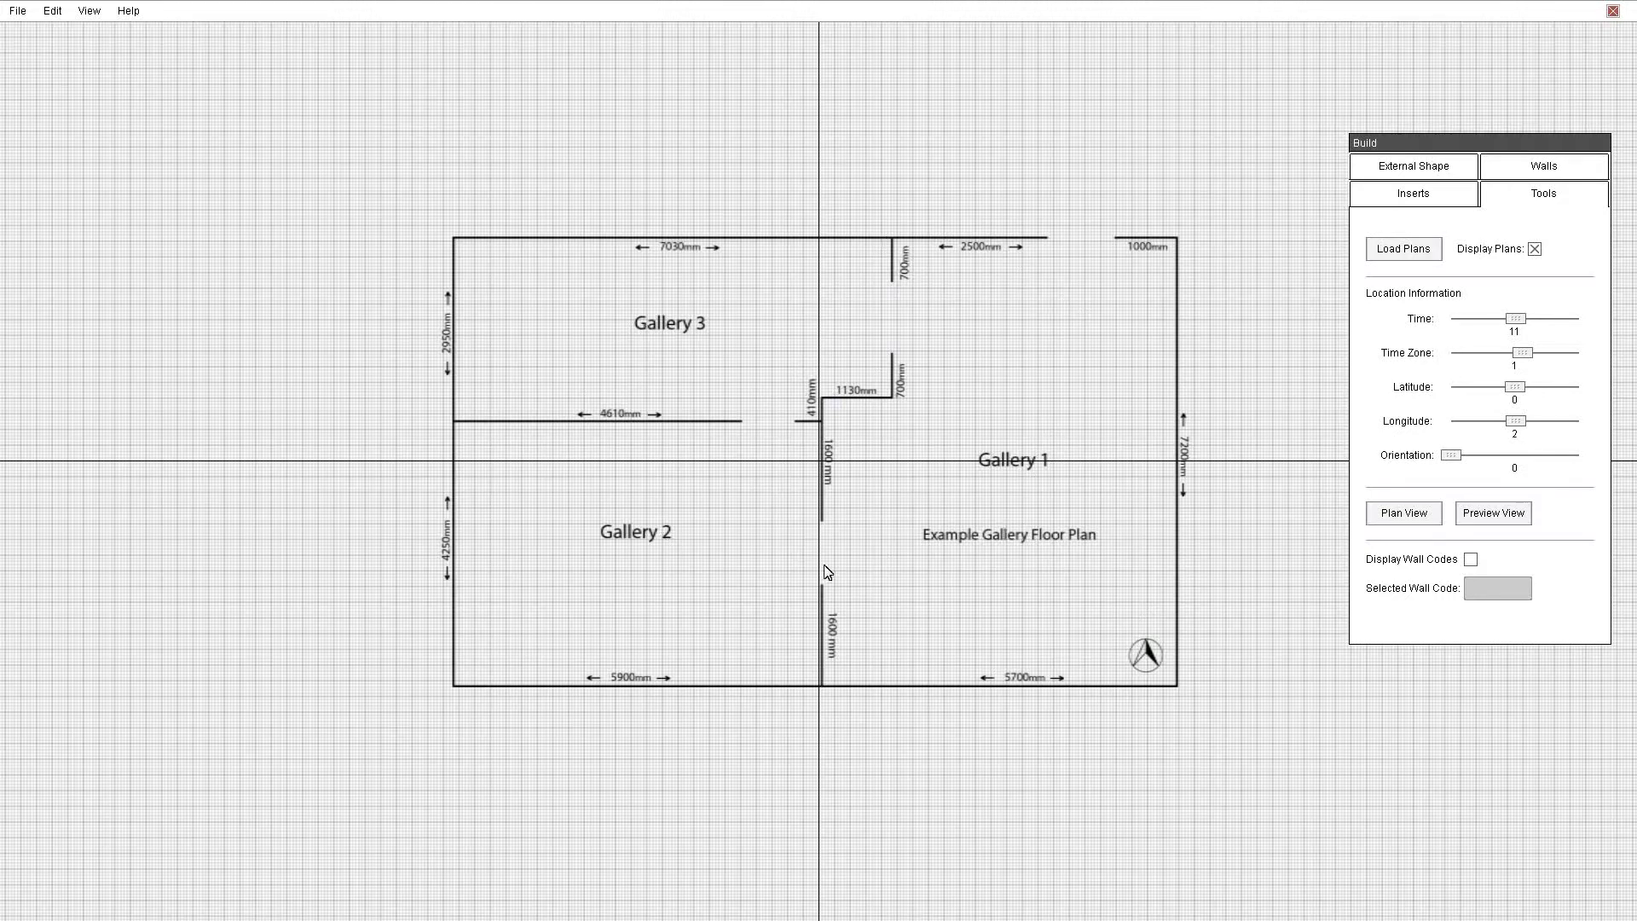
{"action": "left_click", "coordinate": [1406, 170]}
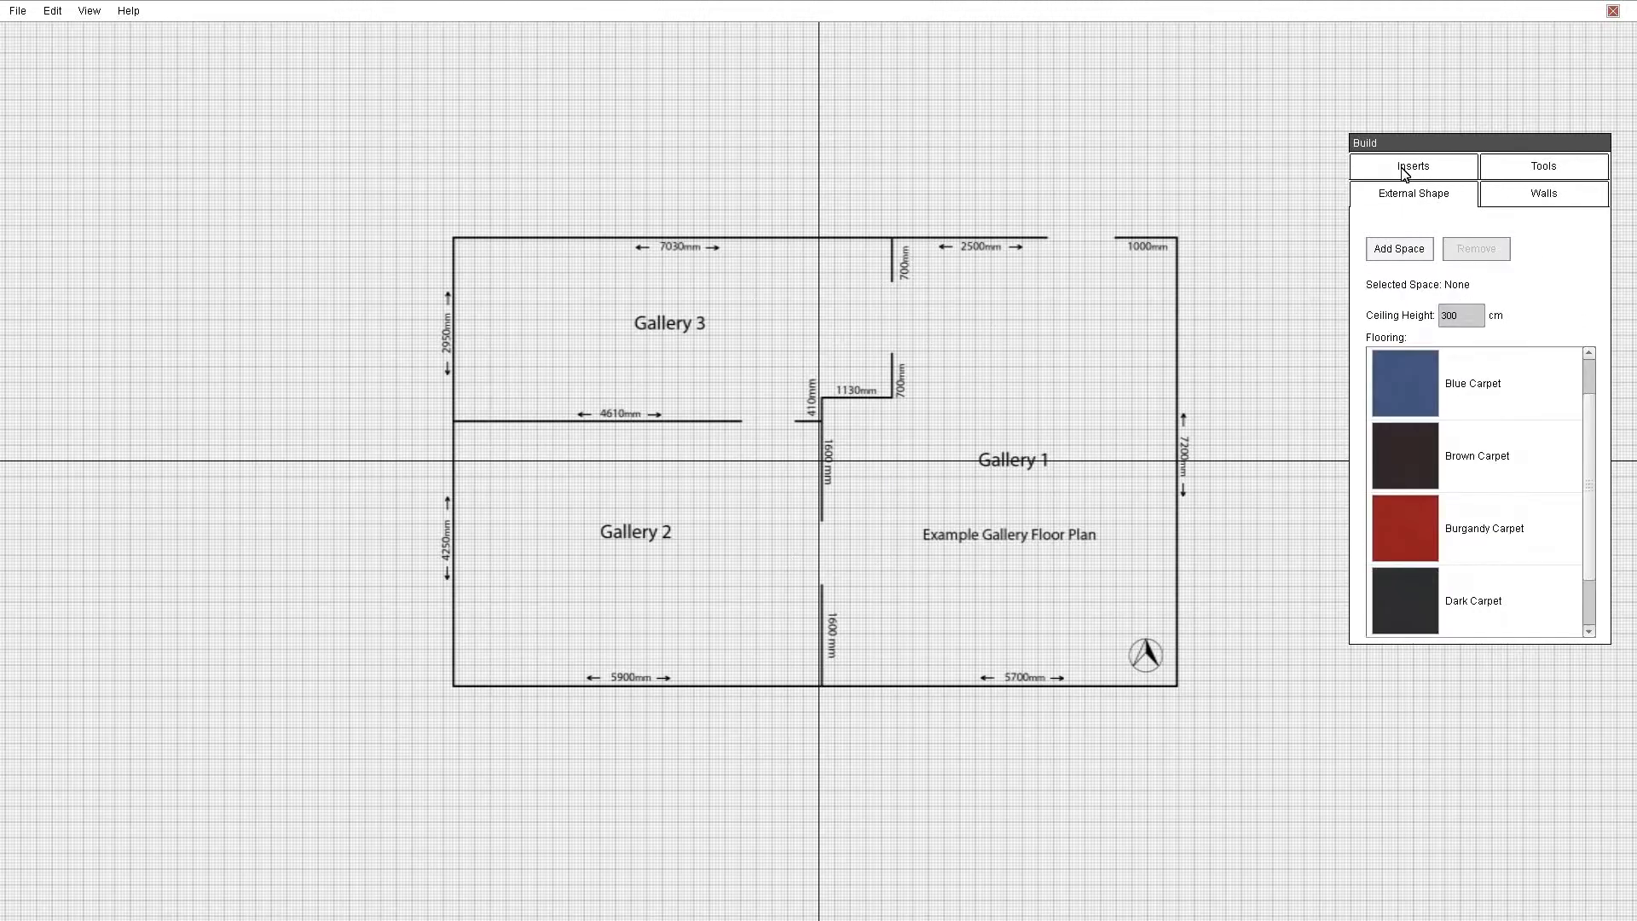
{"action": "left_click", "coordinate": [1399, 249]}
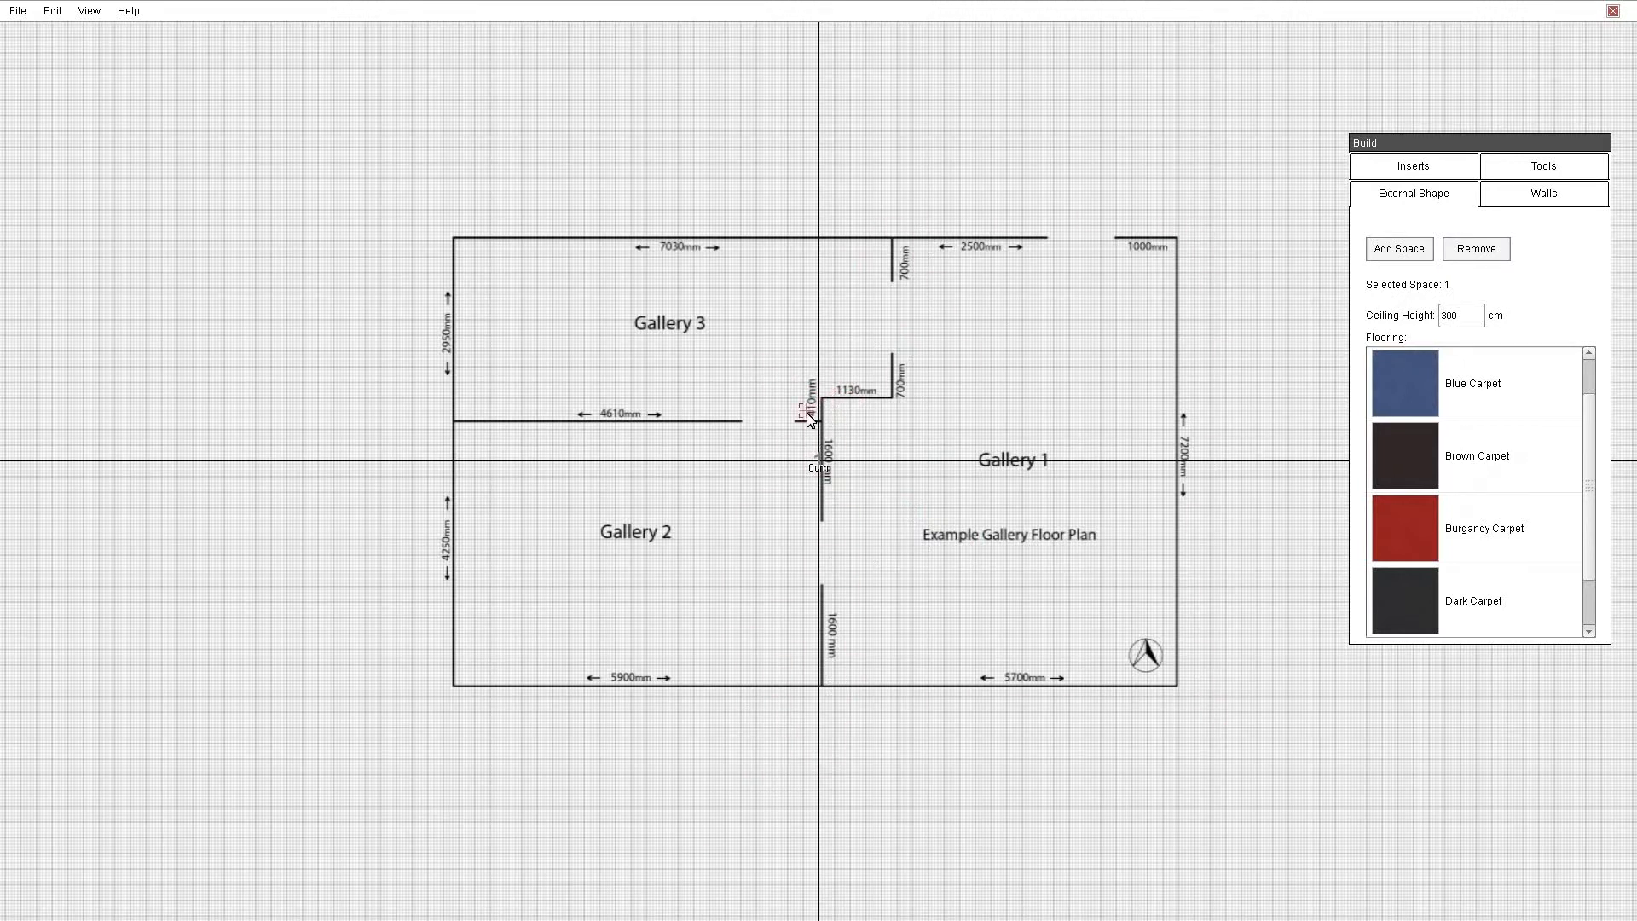
{"action": "left_click", "coordinate": [823, 687]}
{"action": "left_click", "coordinate": [1176, 687]}
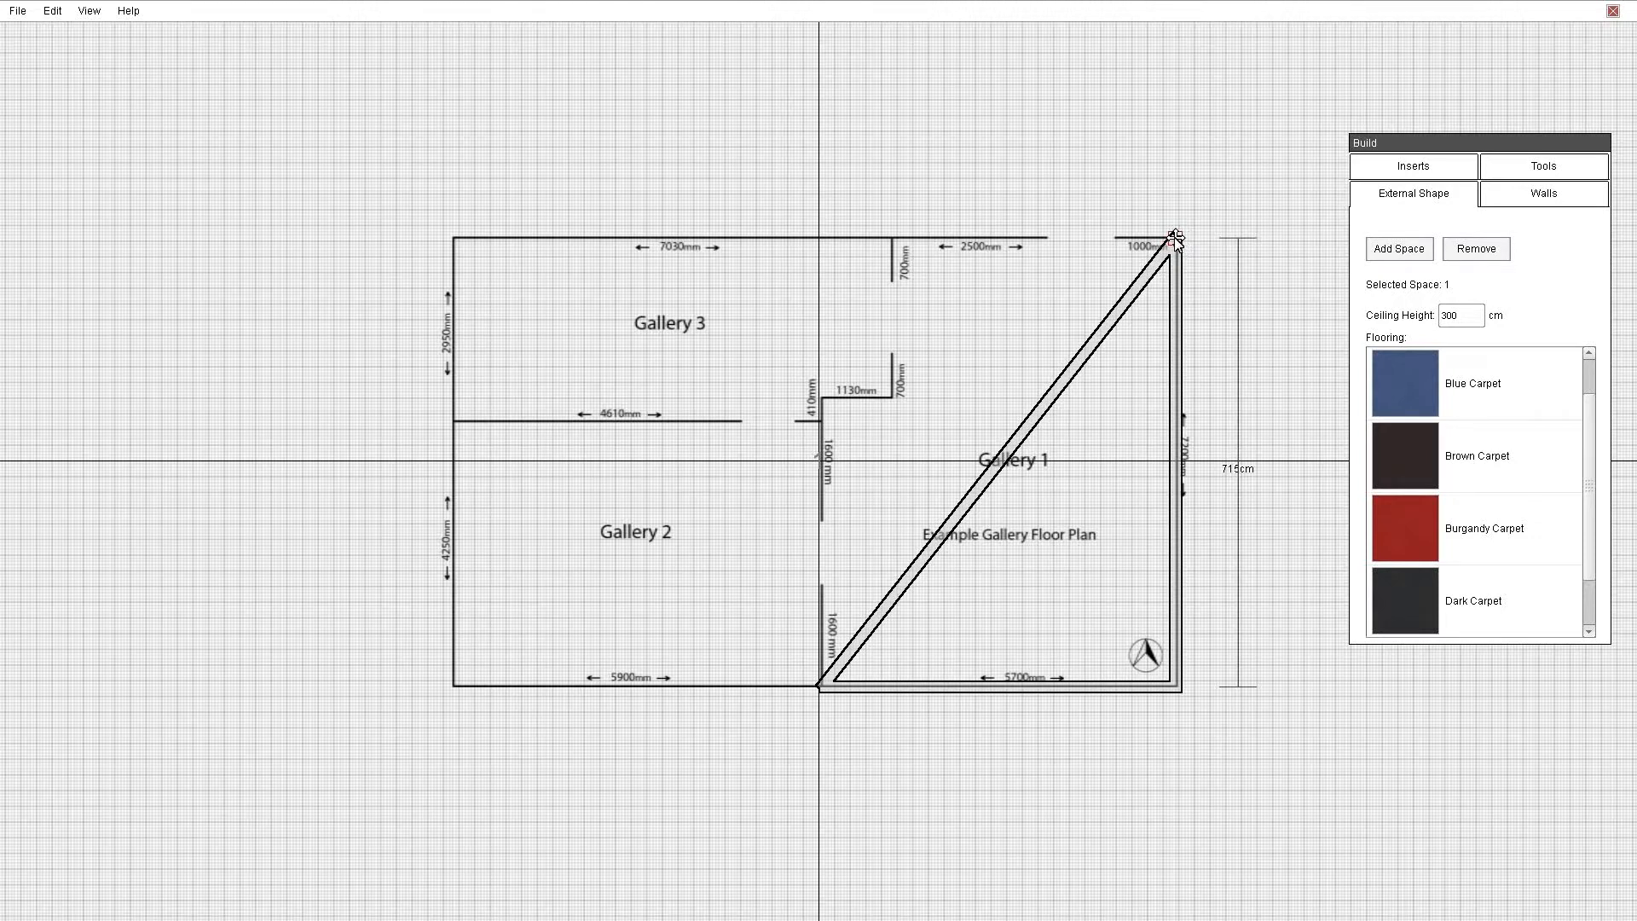
{"action": "left_click", "coordinate": [1176, 239]}
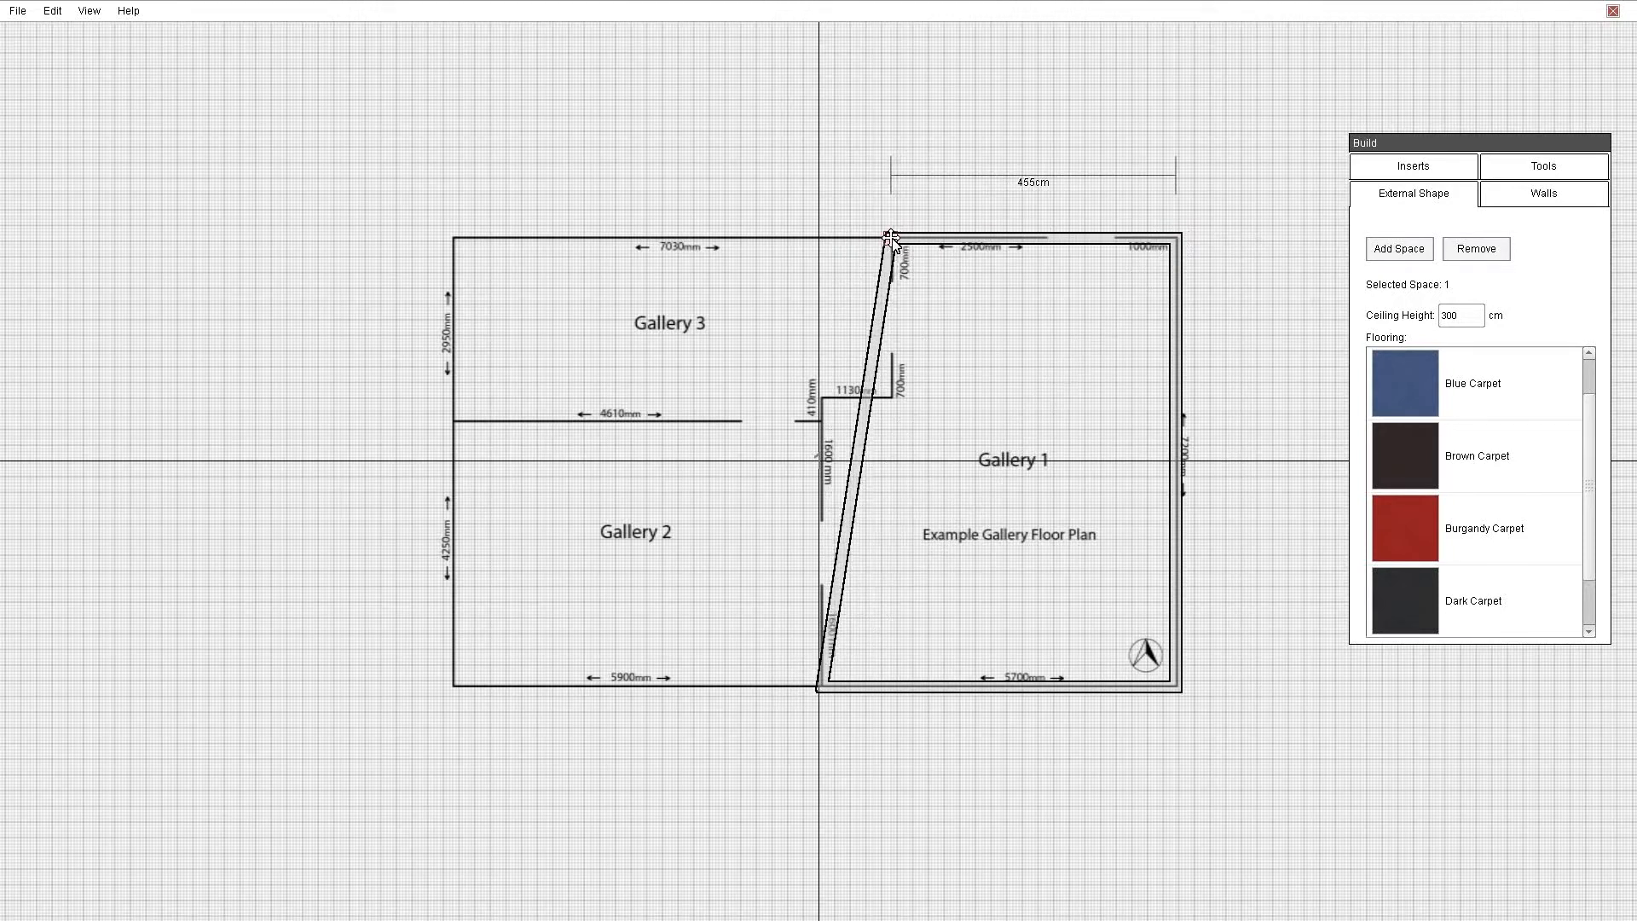
{"action": "left_click", "coordinate": [890, 238]}
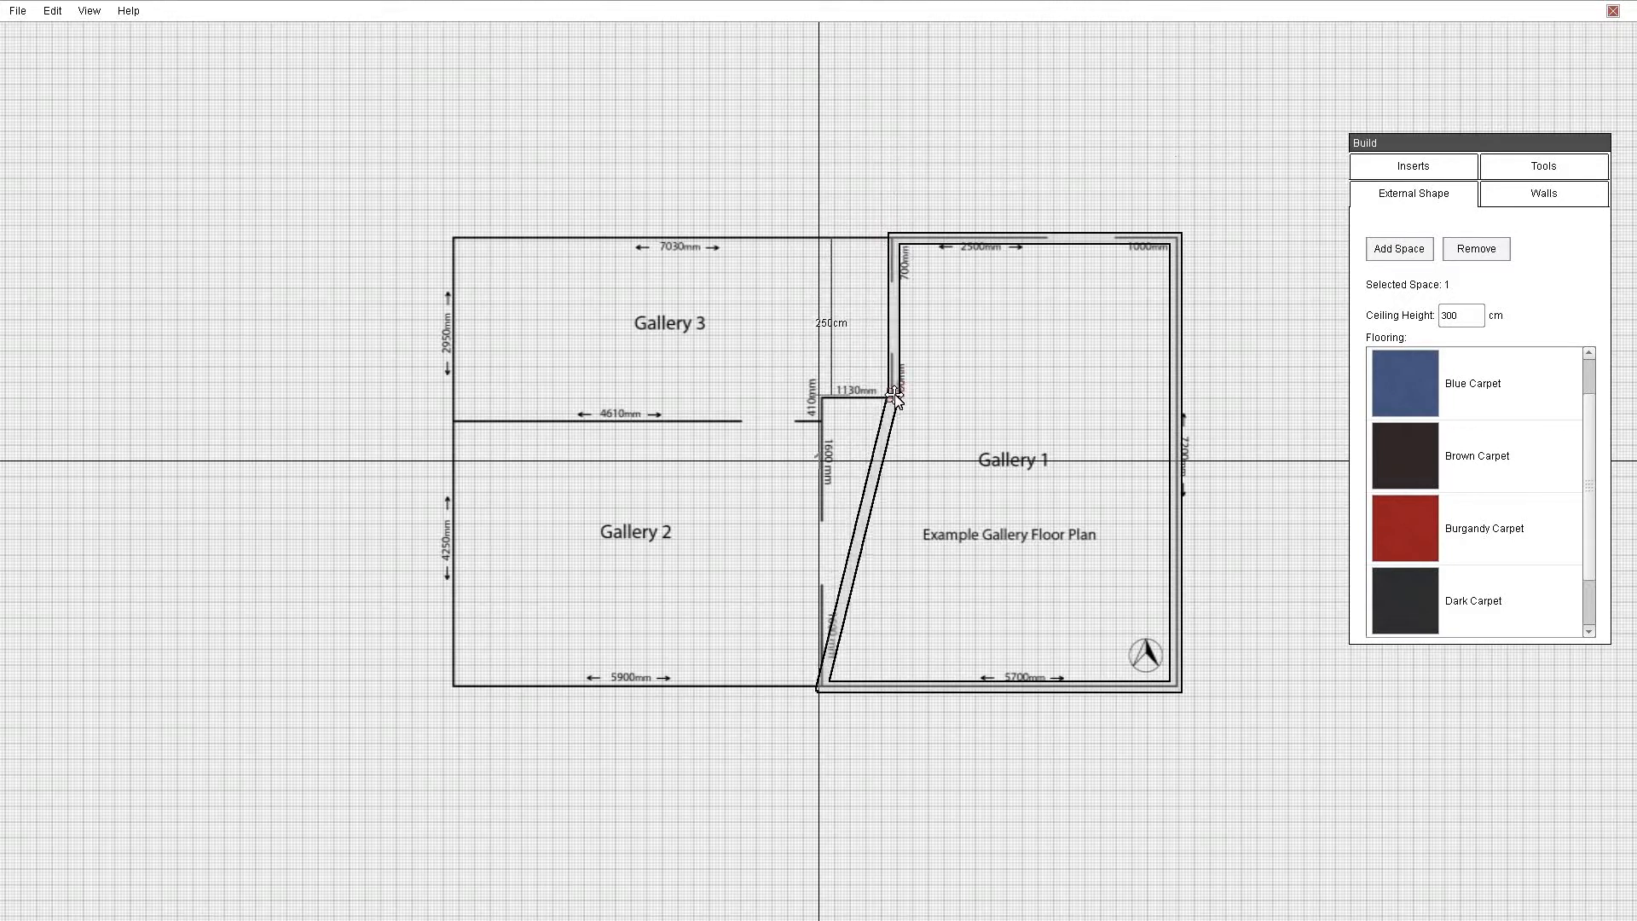
{"action": "left_click", "coordinate": [895, 398]}
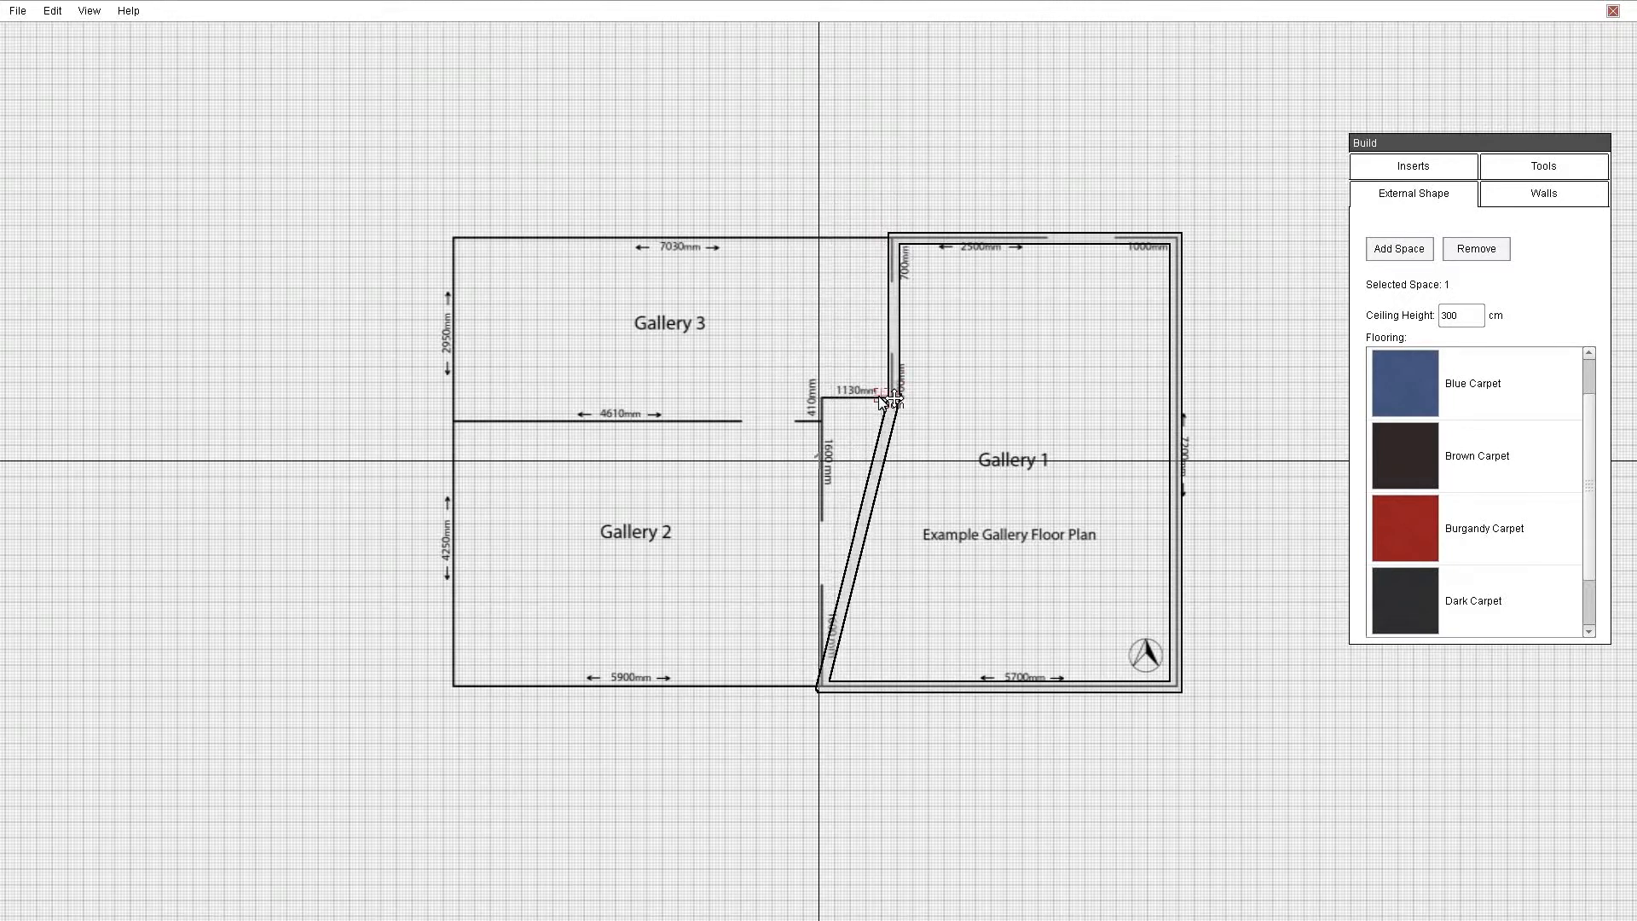
{"action": "left_click", "coordinate": [821, 397]}
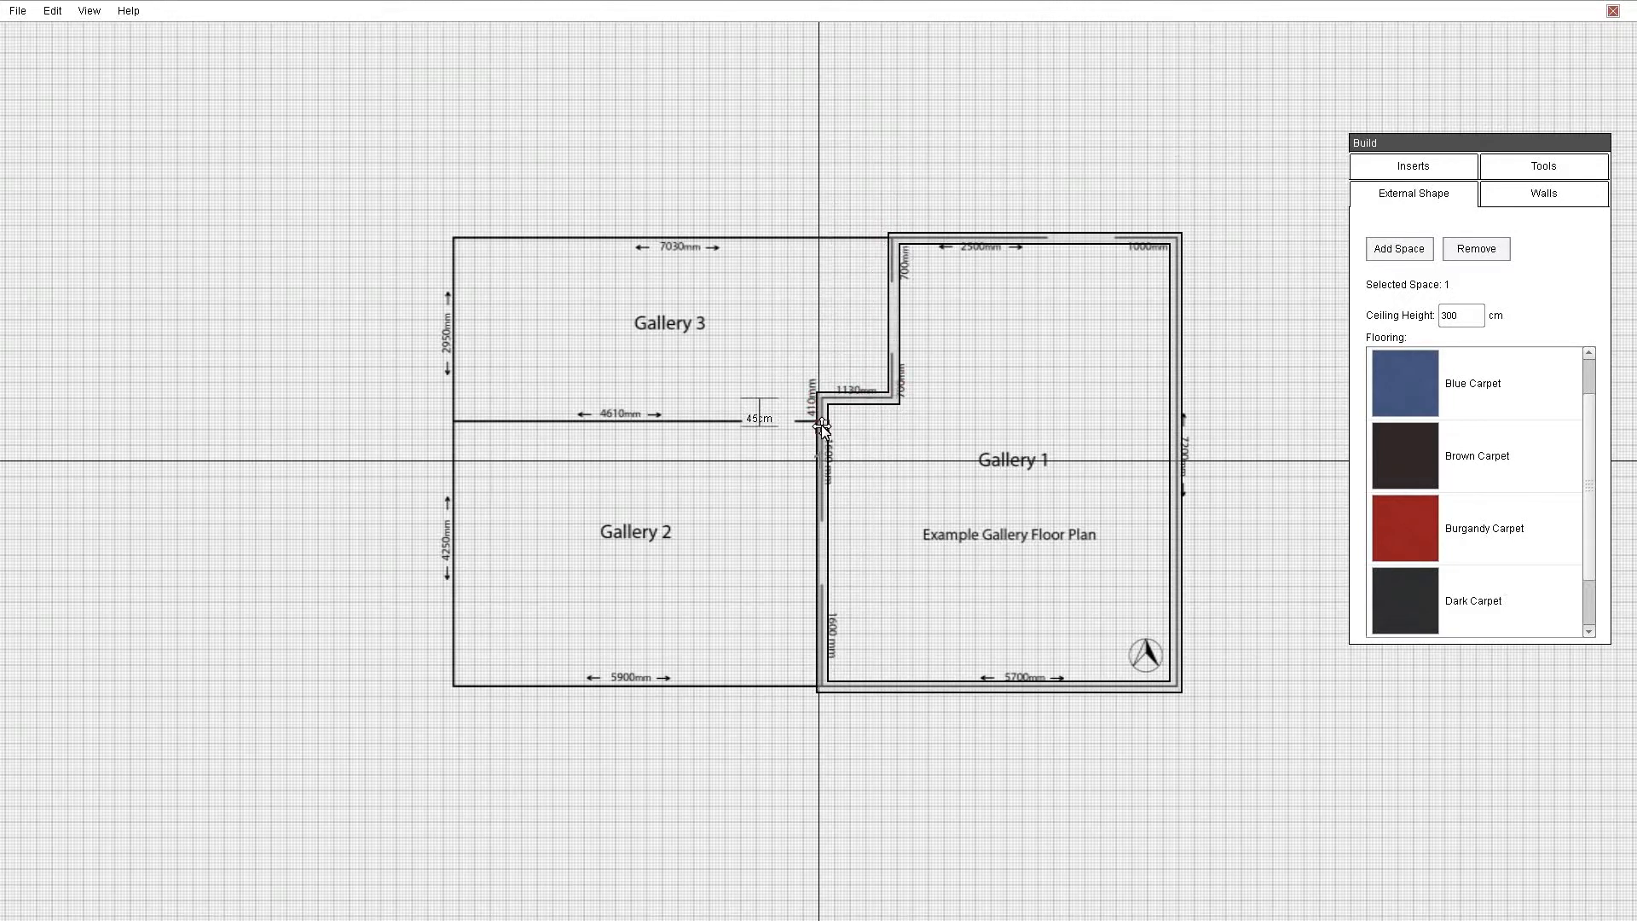
{"action": "left_click", "coordinate": [821, 421]}
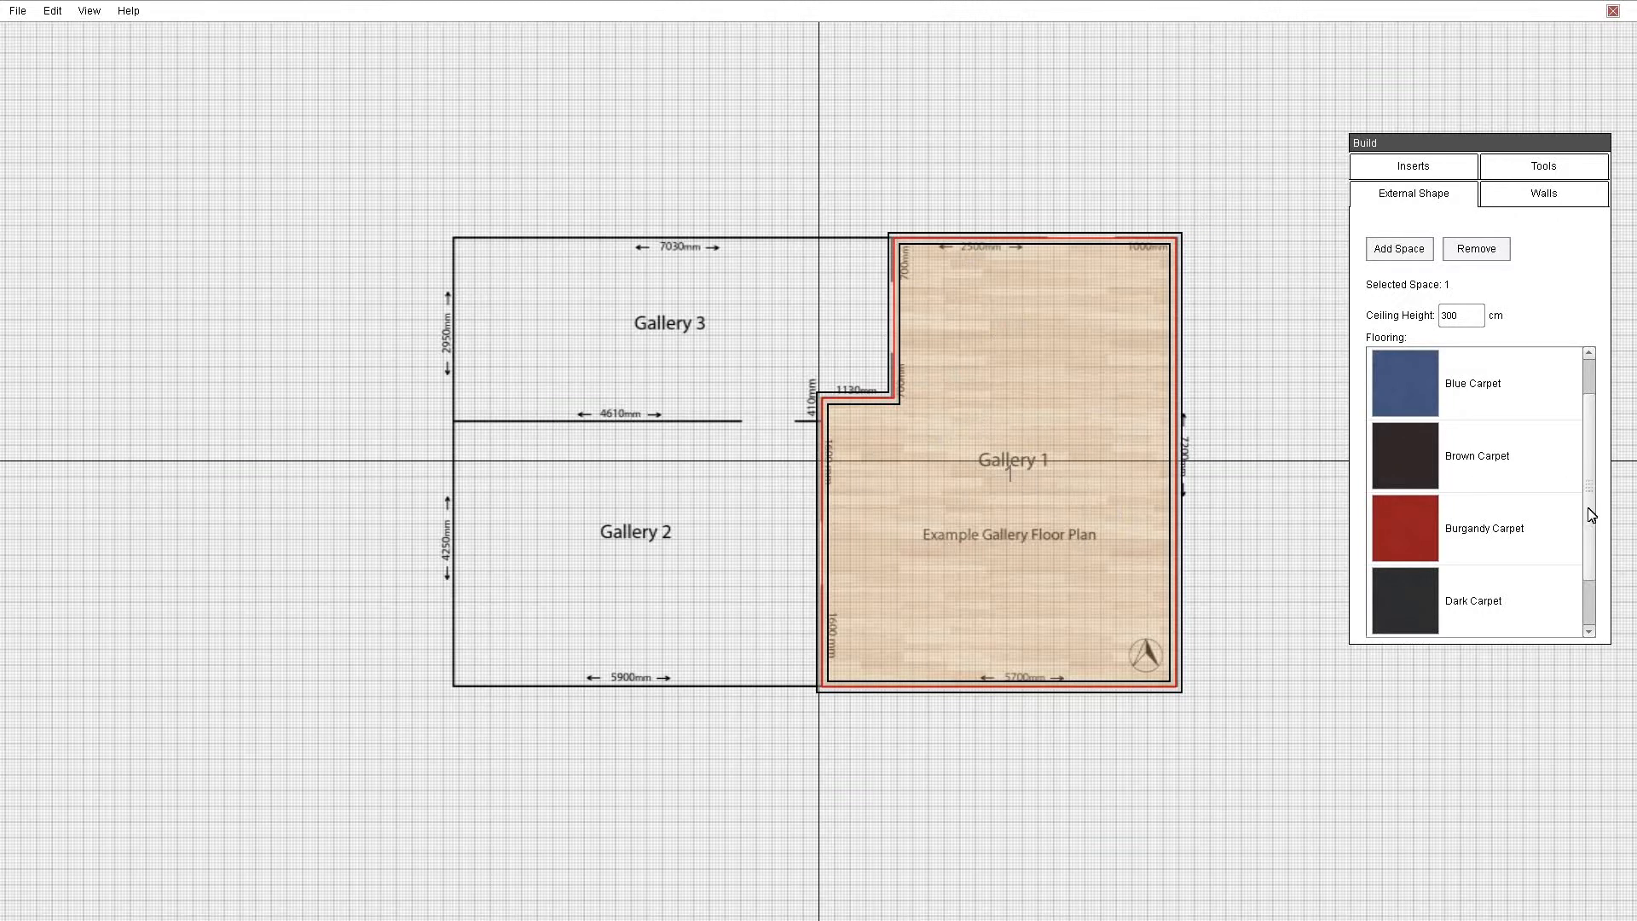
- Look through the flooring materials and preview the Gallery 1 room in 3D before returning to the plan view
{"action": "left_click_drag", "start_coordinate": [1589, 509], "coordinate": [1579, 391]}
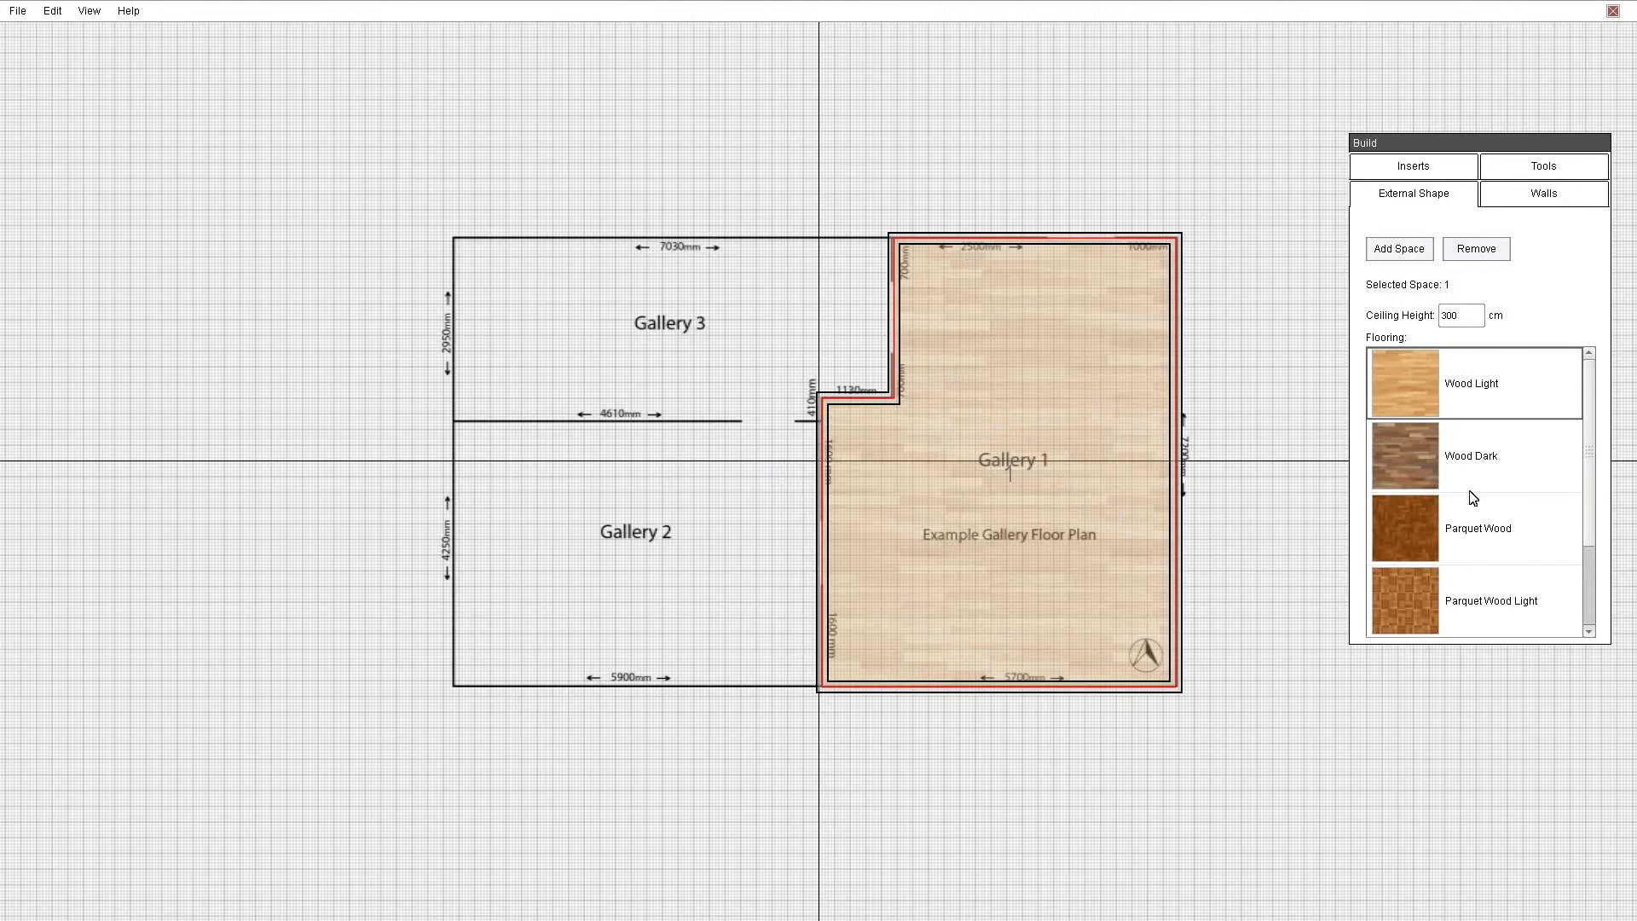
{"action": "double_click", "coordinate": [980, 460]}
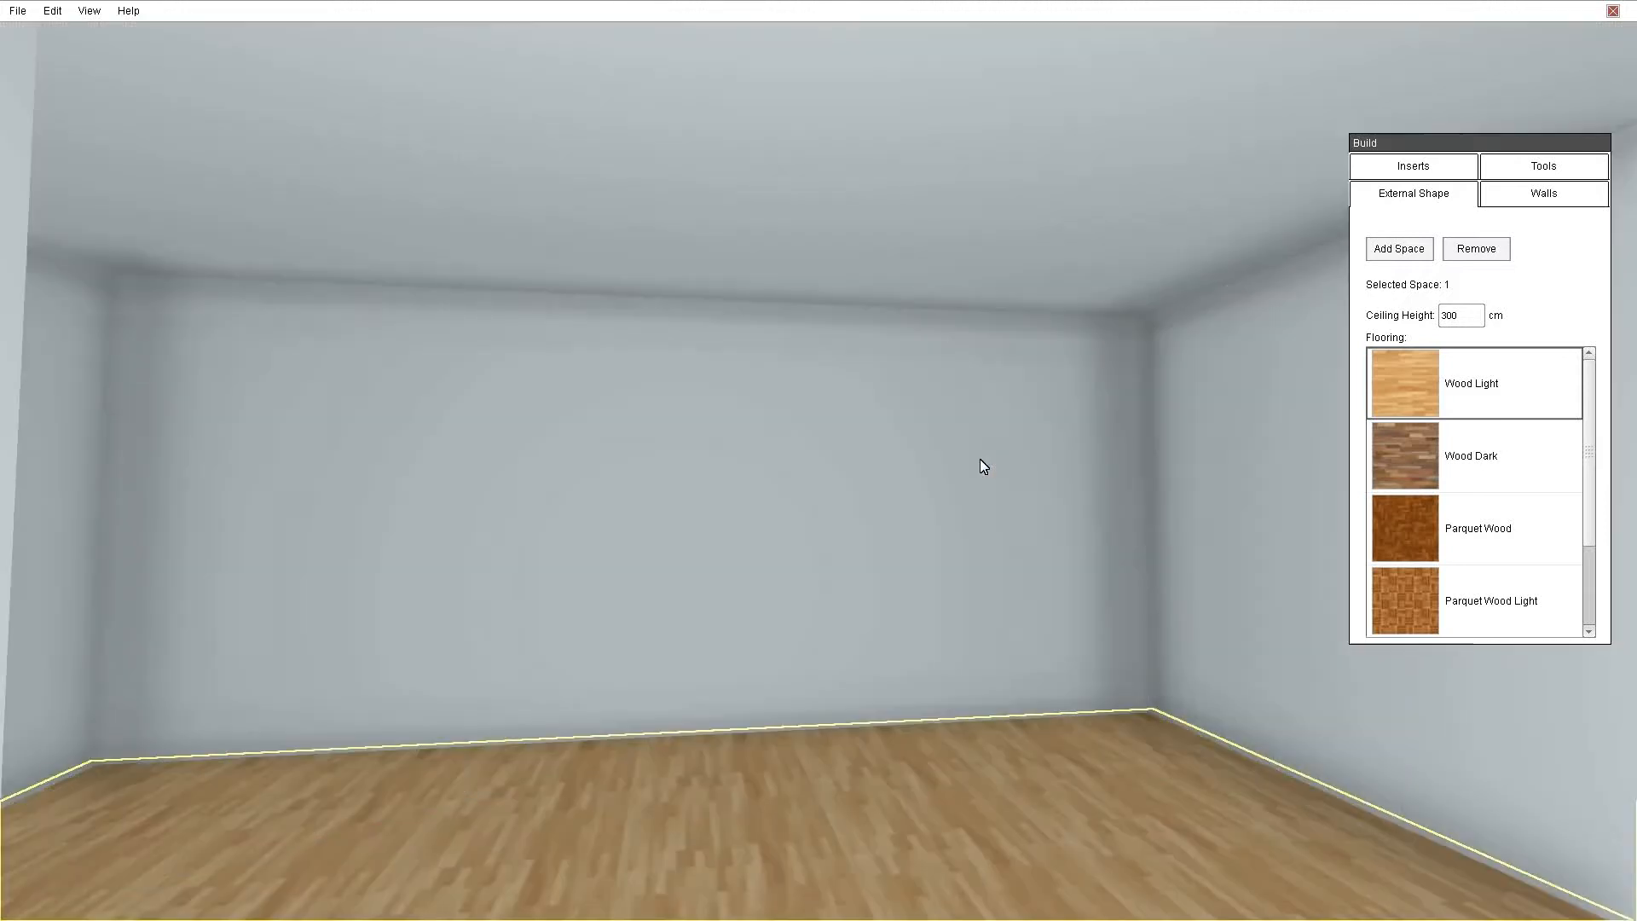
{"action": "left_click_drag", "start_coordinate": [1104, 476], "coordinate": [1403, 622]}
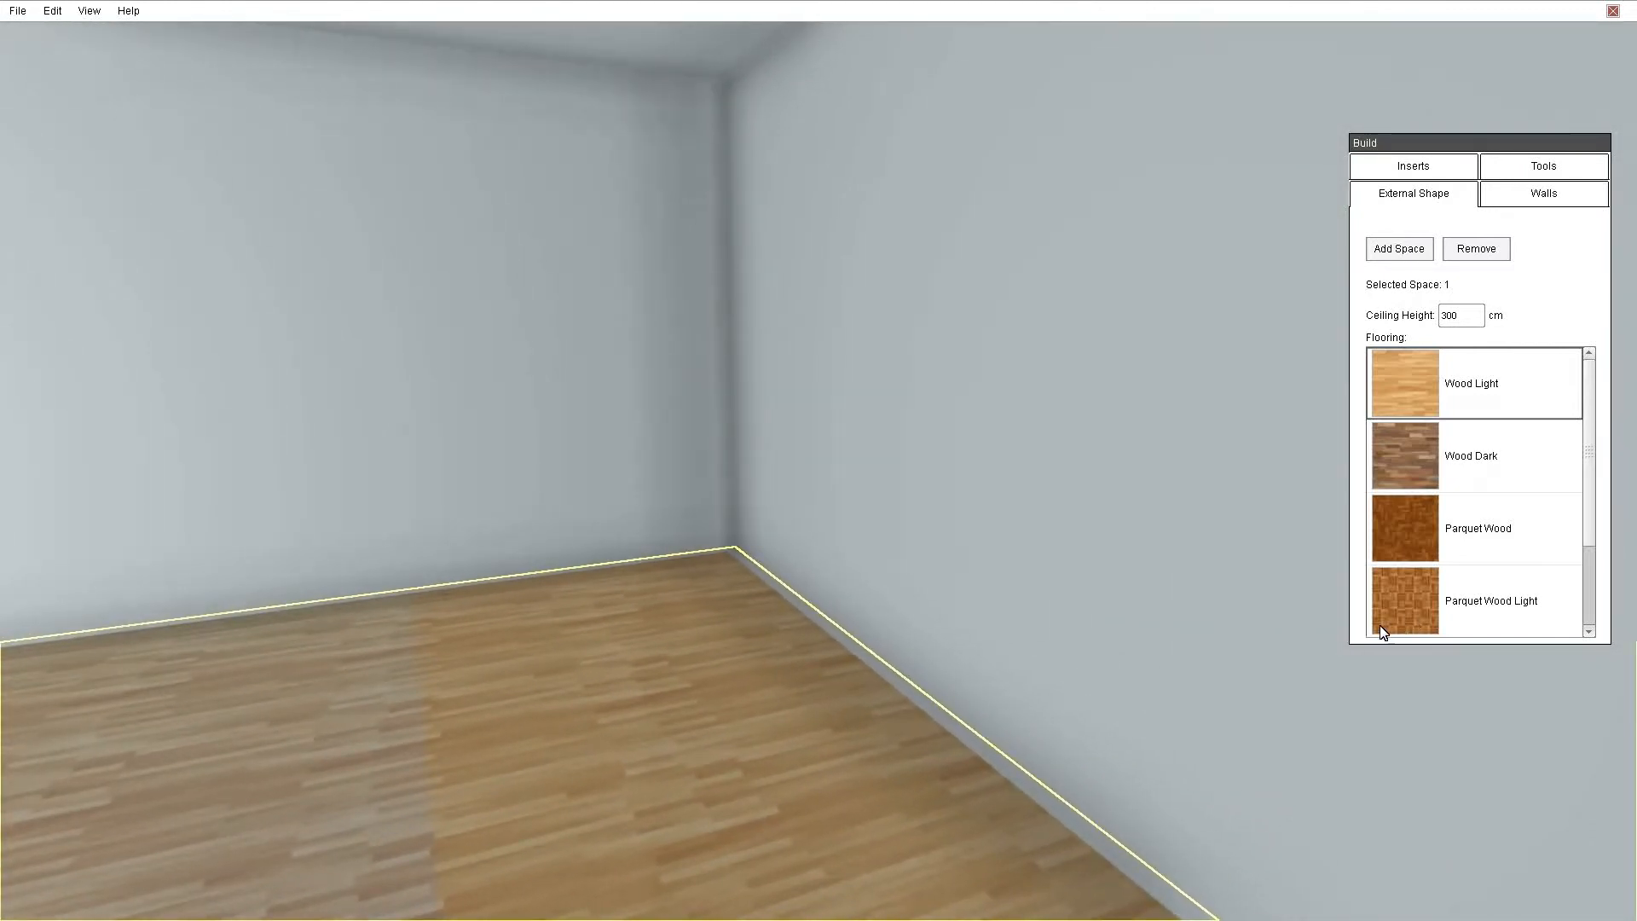
{"action": "key", "text": "space"}
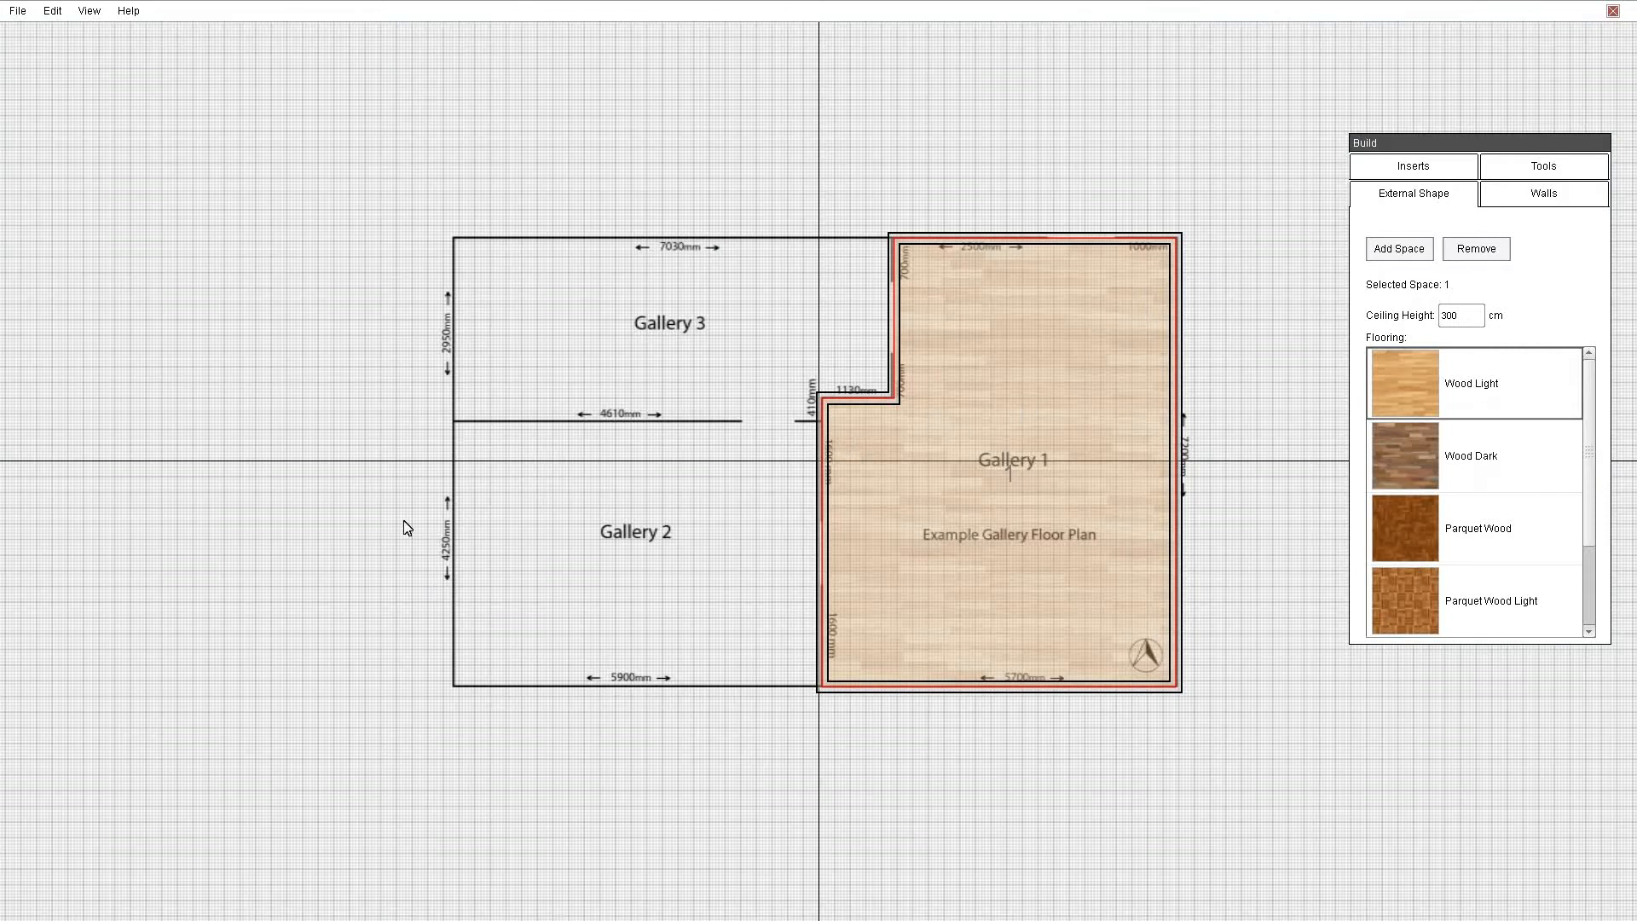
- Set the ceiling height of the Gallery 1 space to 280 cm
{"action": "left_click", "coordinate": [1456, 317]}
{"action": "left_click_drag", "start_coordinate": [1451, 316], "coordinate": [1442, 310]}
{"action": "type", "text": "280"}
- Add a second space by tracing the rectangular outline of Gallery 2 against the Gallery 1 wall
{"action": "left_click", "coordinate": [1411, 250]}
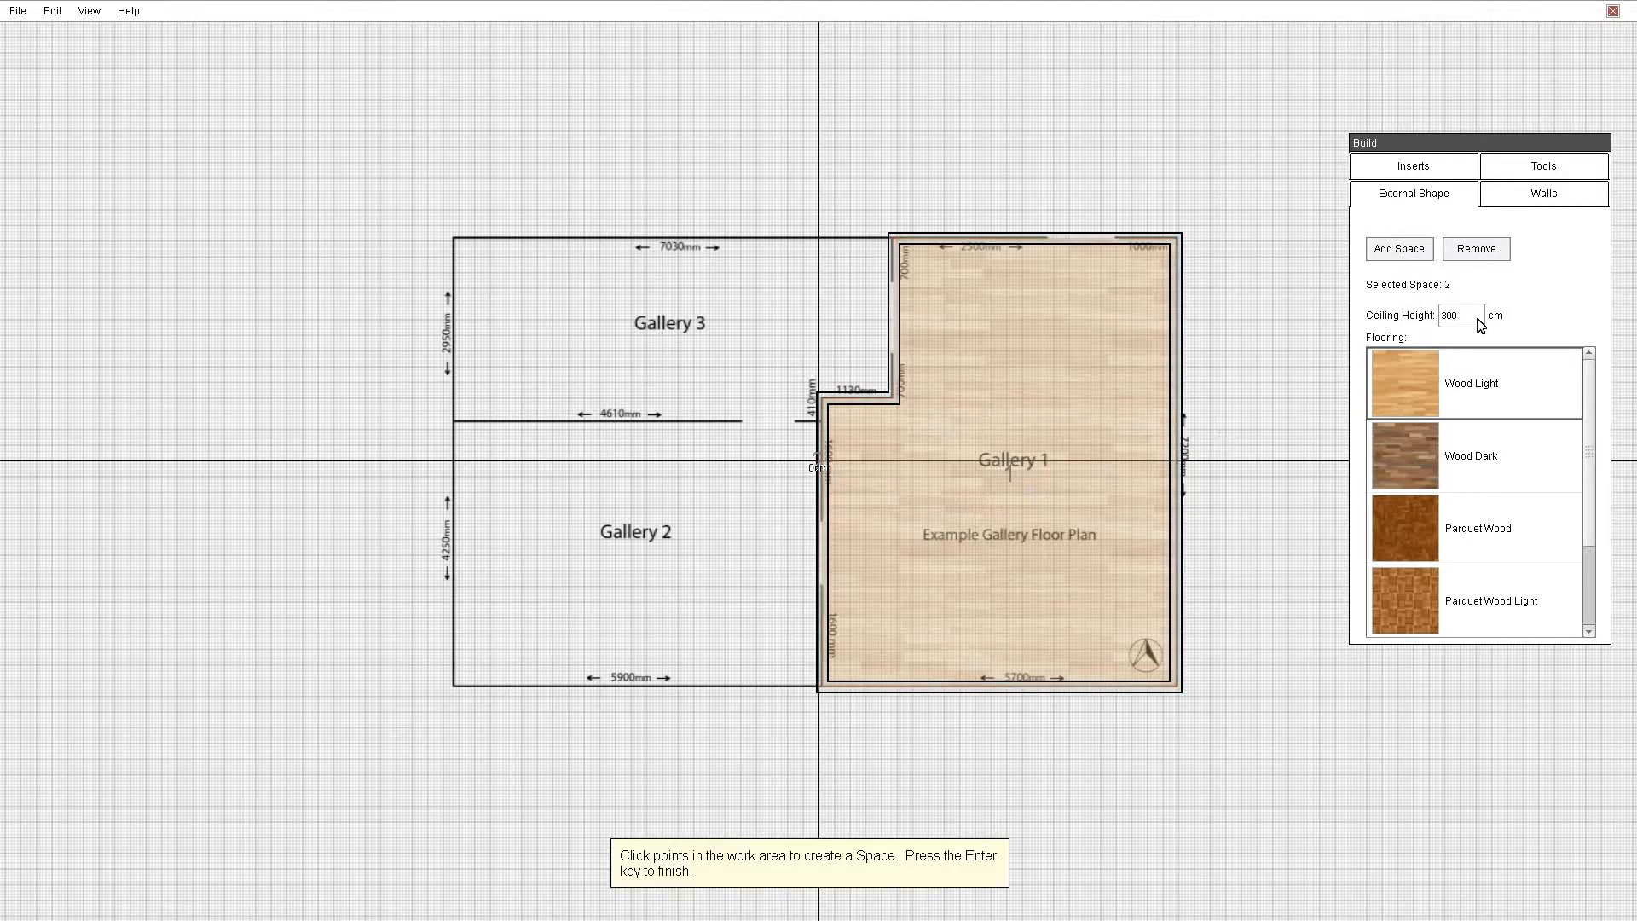
{"action": "left_click", "coordinate": [821, 421]}
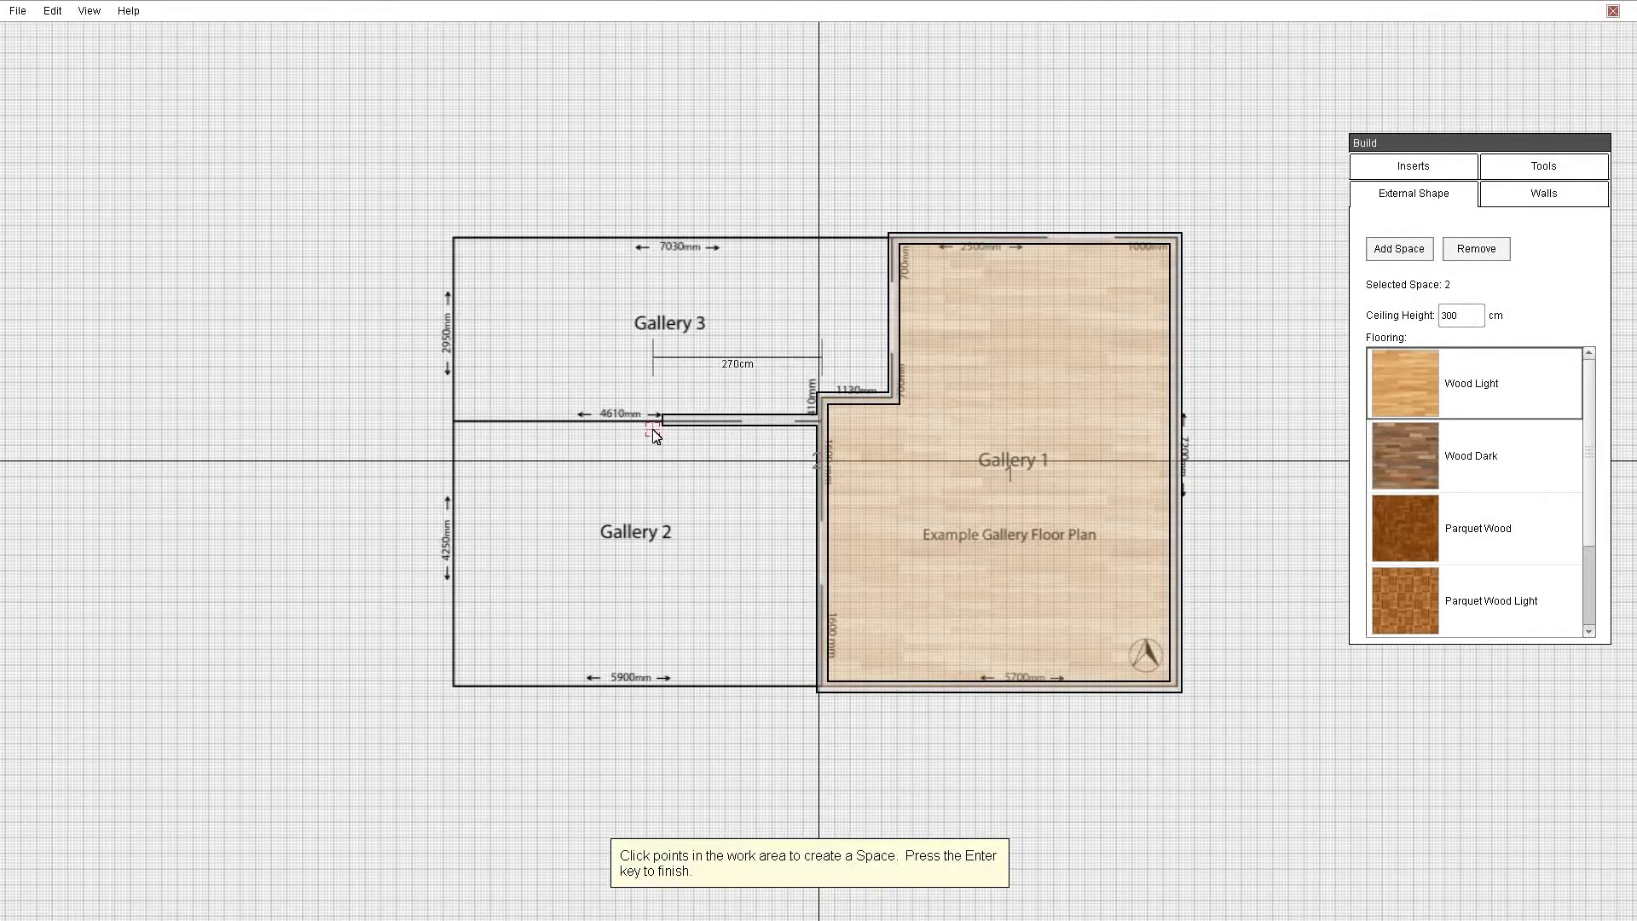
{"action": "left_click", "coordinate": [453, 420]}
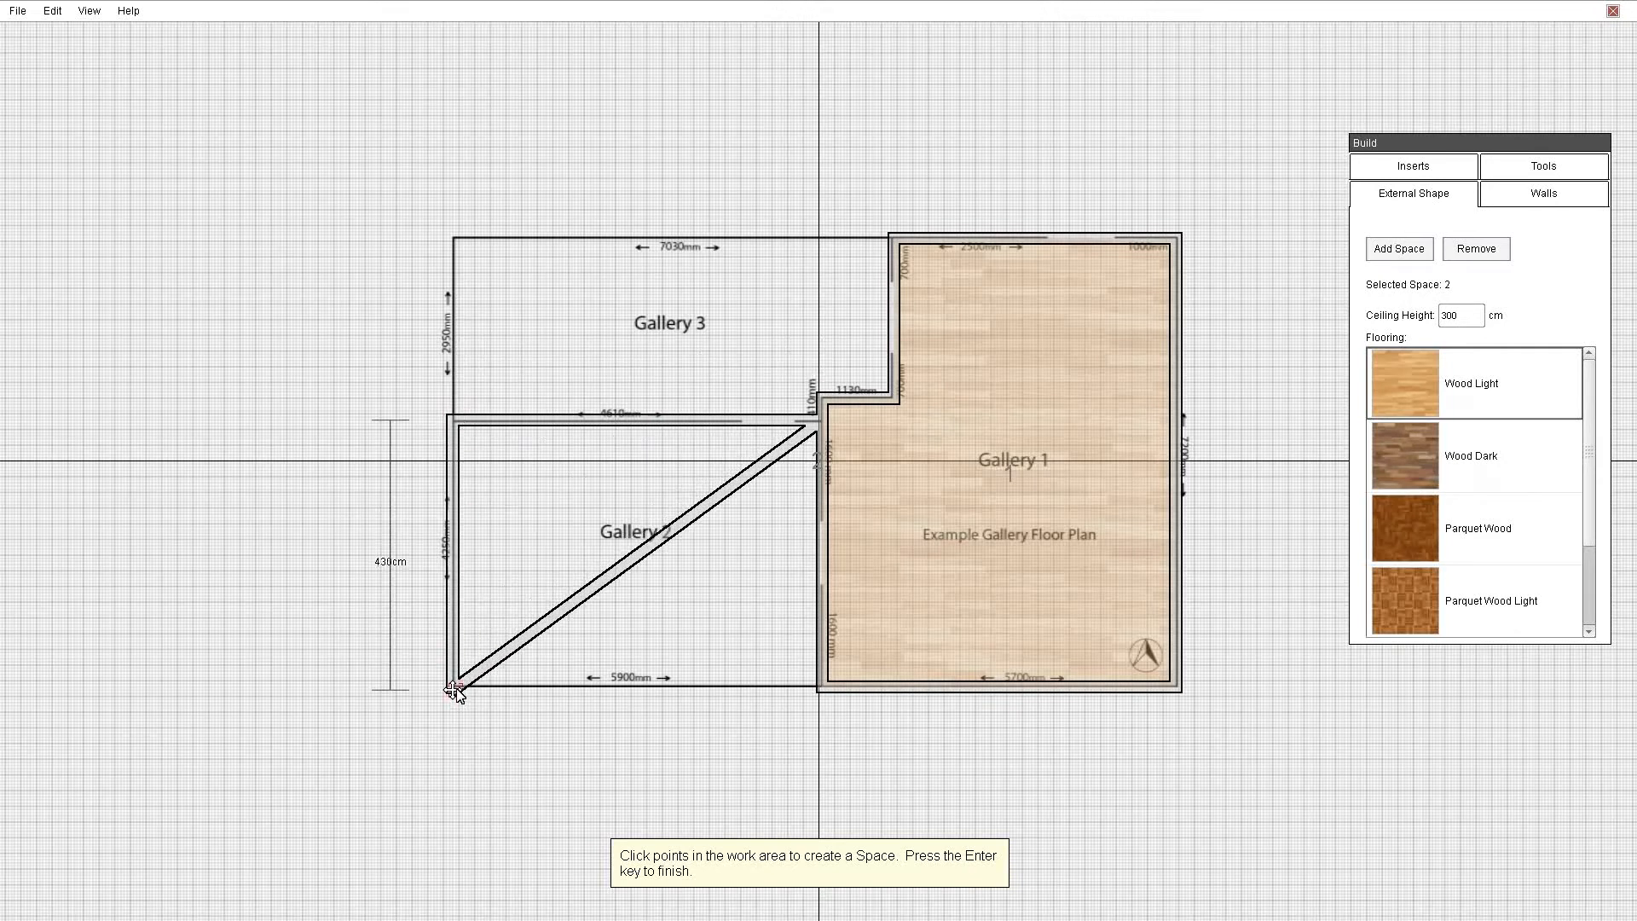
{"action": "left_click", "coordinate": [453, 688]}
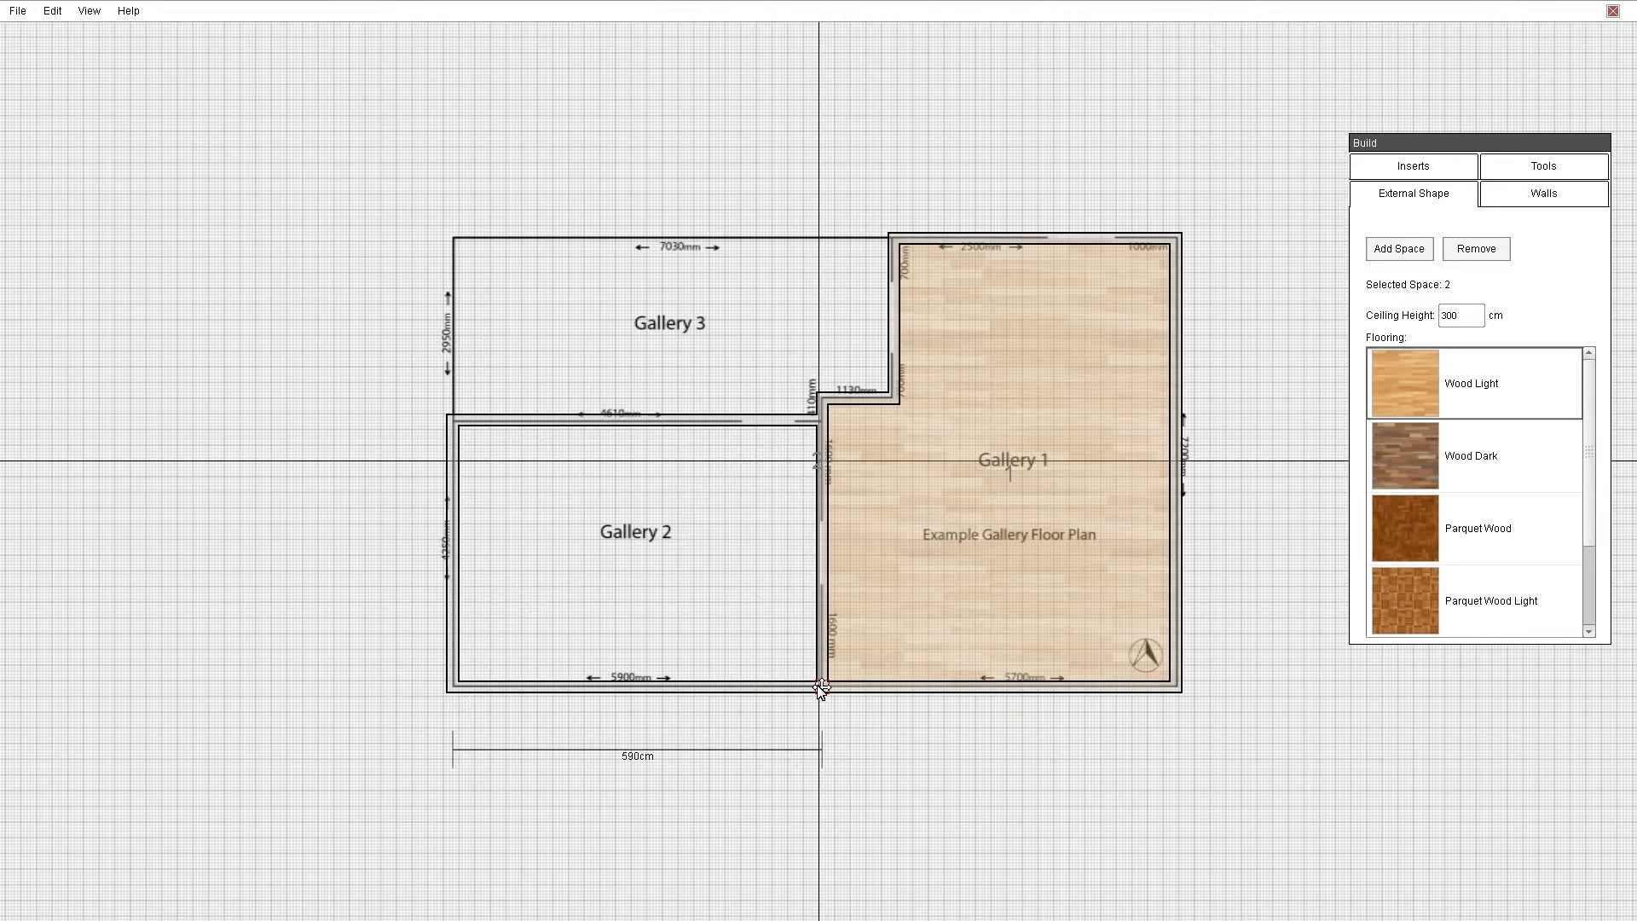
{"action": "left_click", "coordinate": [822, 688]}
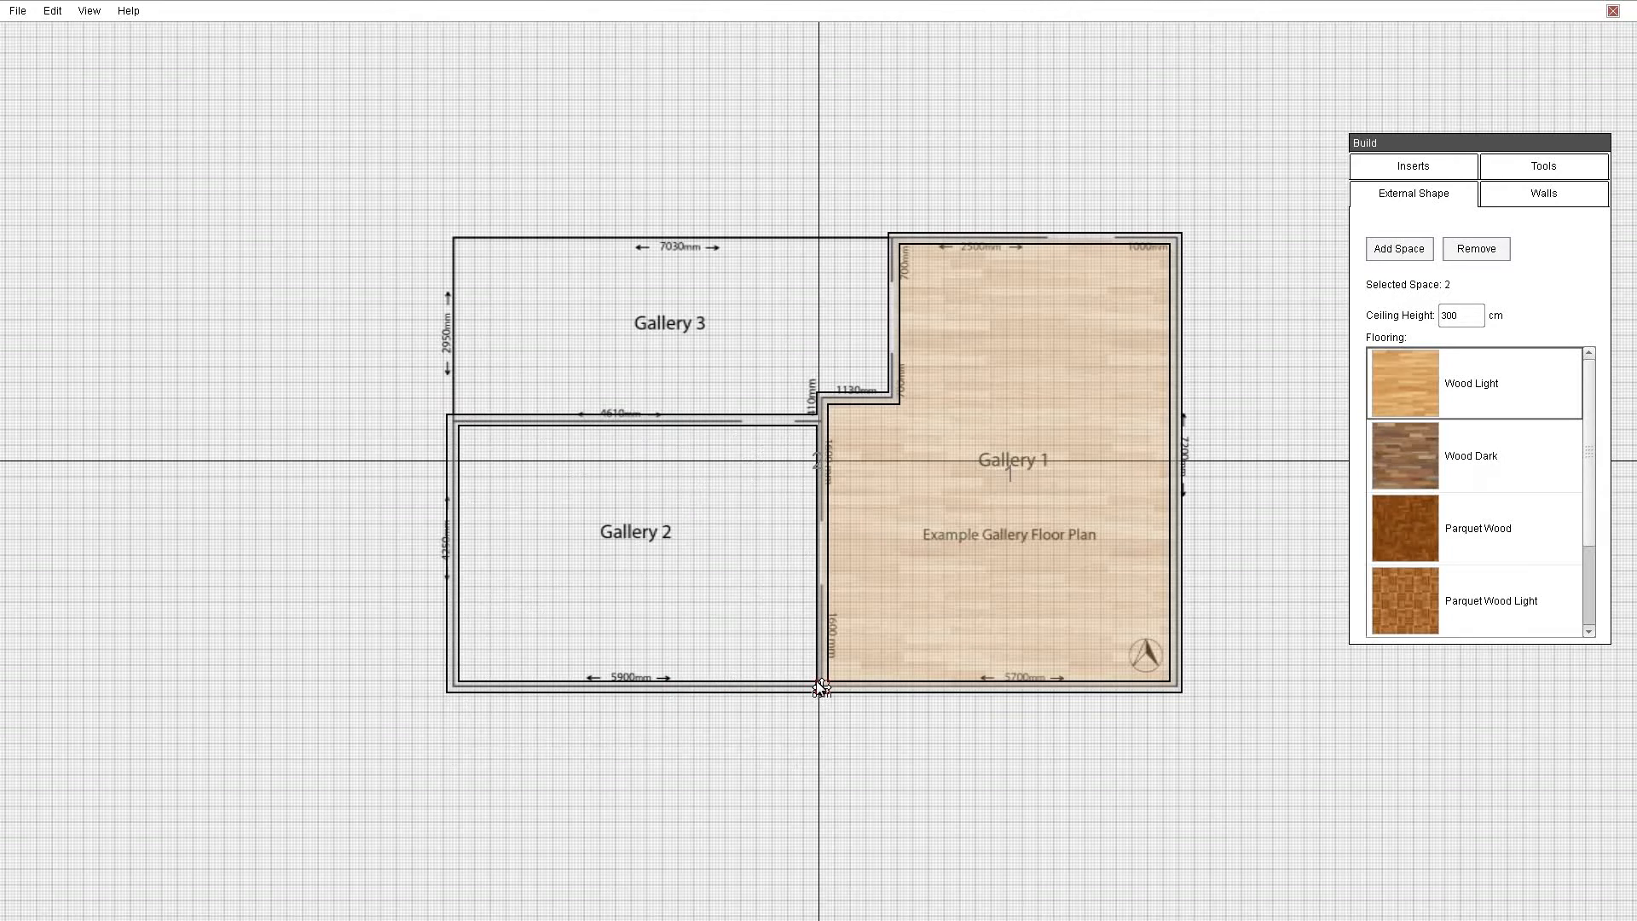
{"action": "left_click", "coordinate": [816, 679]}
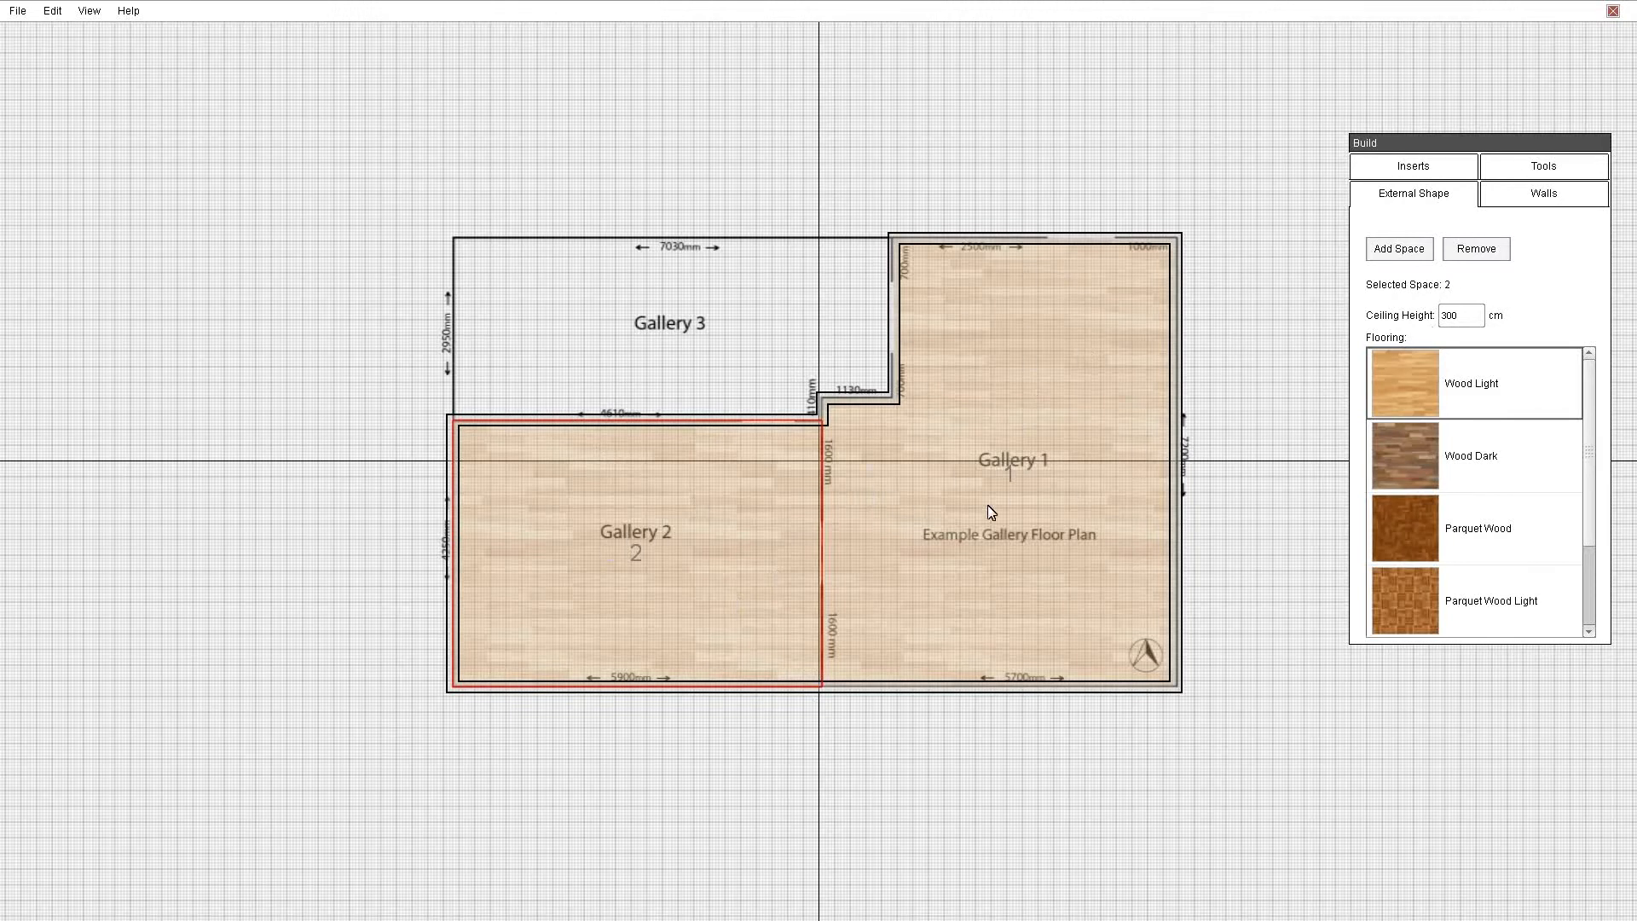
- Raise the Gallery 1 ceiling height and set the Gallery 2 ceiling height to 280 cm
{"action": "left_click", "coordinate": [1033, 467]}
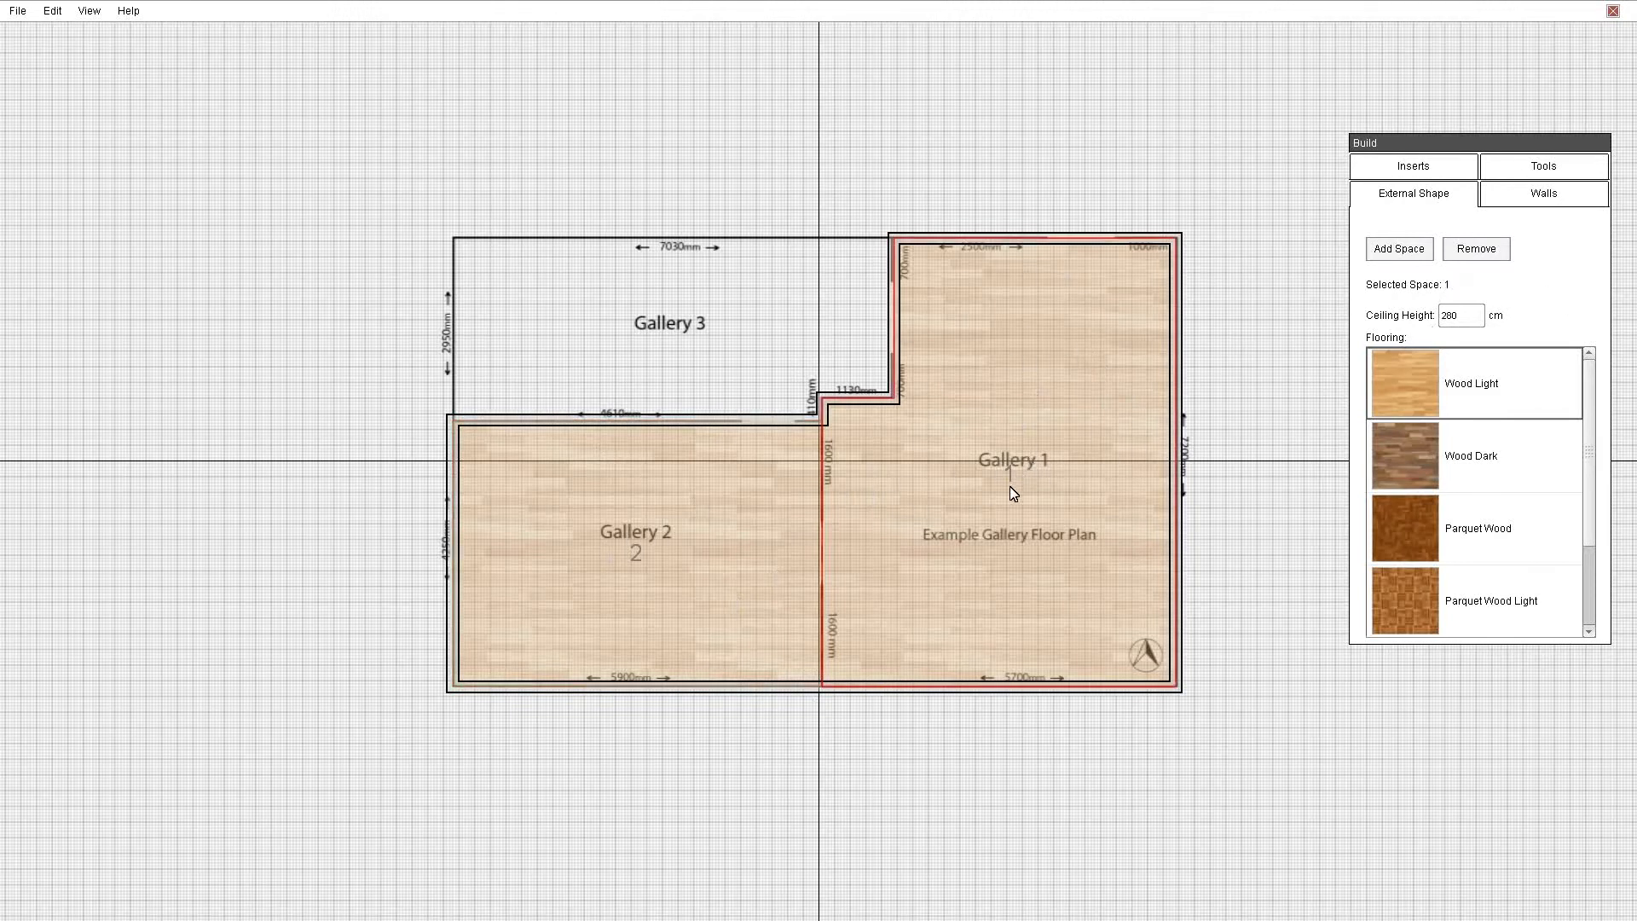
{"action": "double_click", "coordinate": [1451, 317]}
{"action": "type", "text": "3"}
{"action": "left_click", "coordinate": [514, 591]}
{"action": "double_click", "coordinate": [1460, 317]}
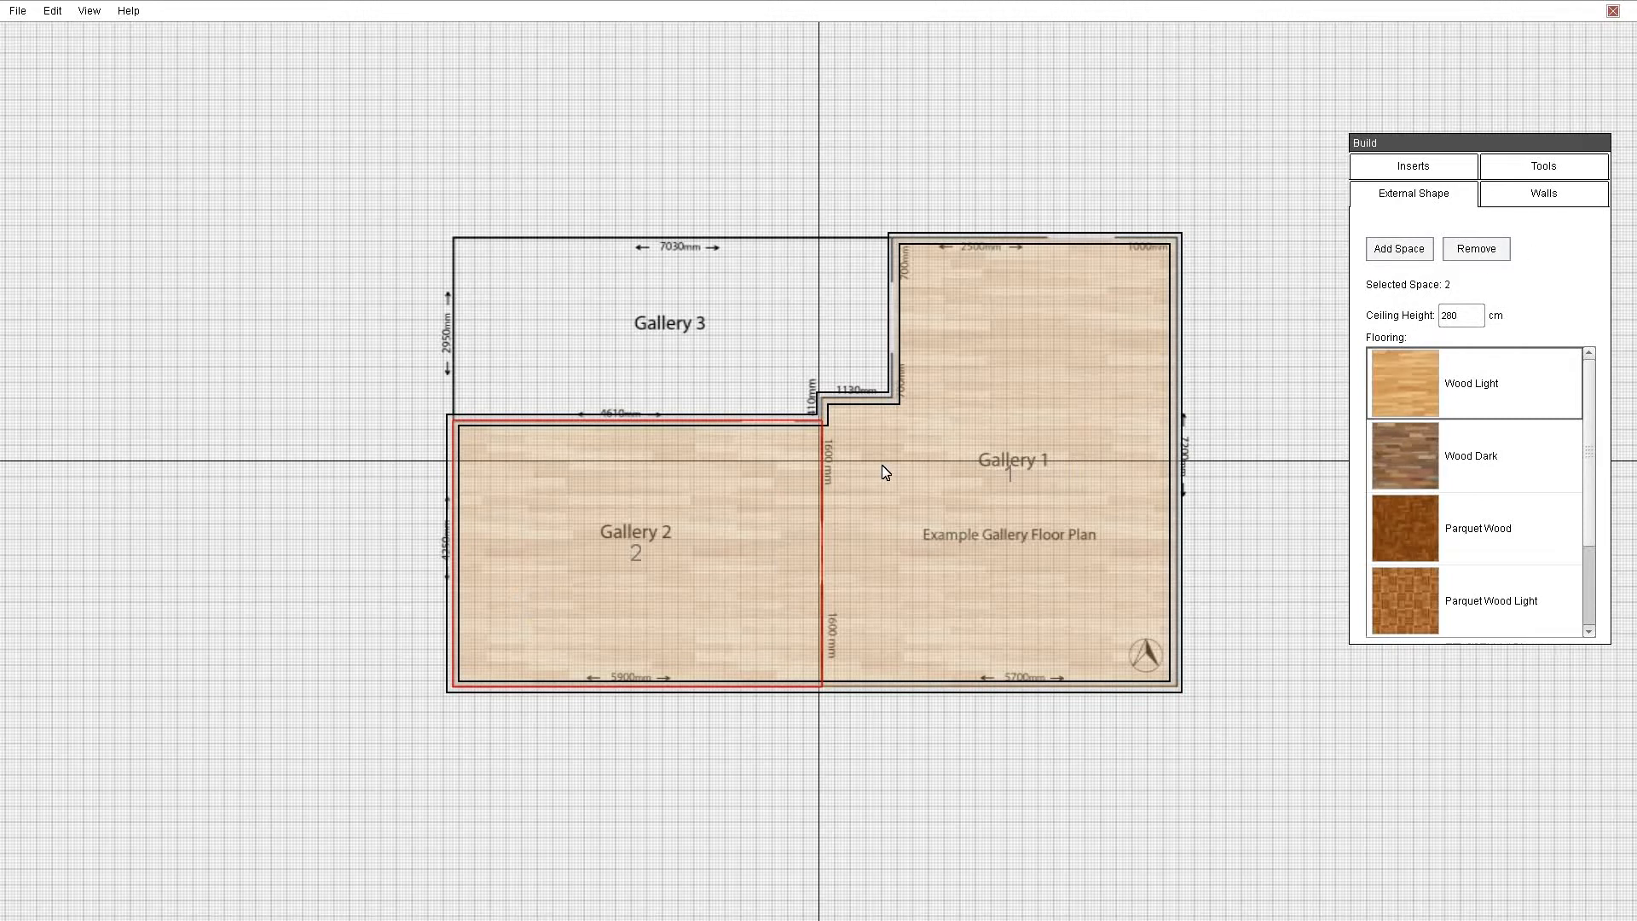
- Examine the ceiling transition between Gallery 1 and Gallery 2 in the 3D preview and return to the plan
{"action": "key", "text": "space"}
{"action": "right_click_drag", "start_coordinate": [845, 432], "coordinate": [2, 384]}
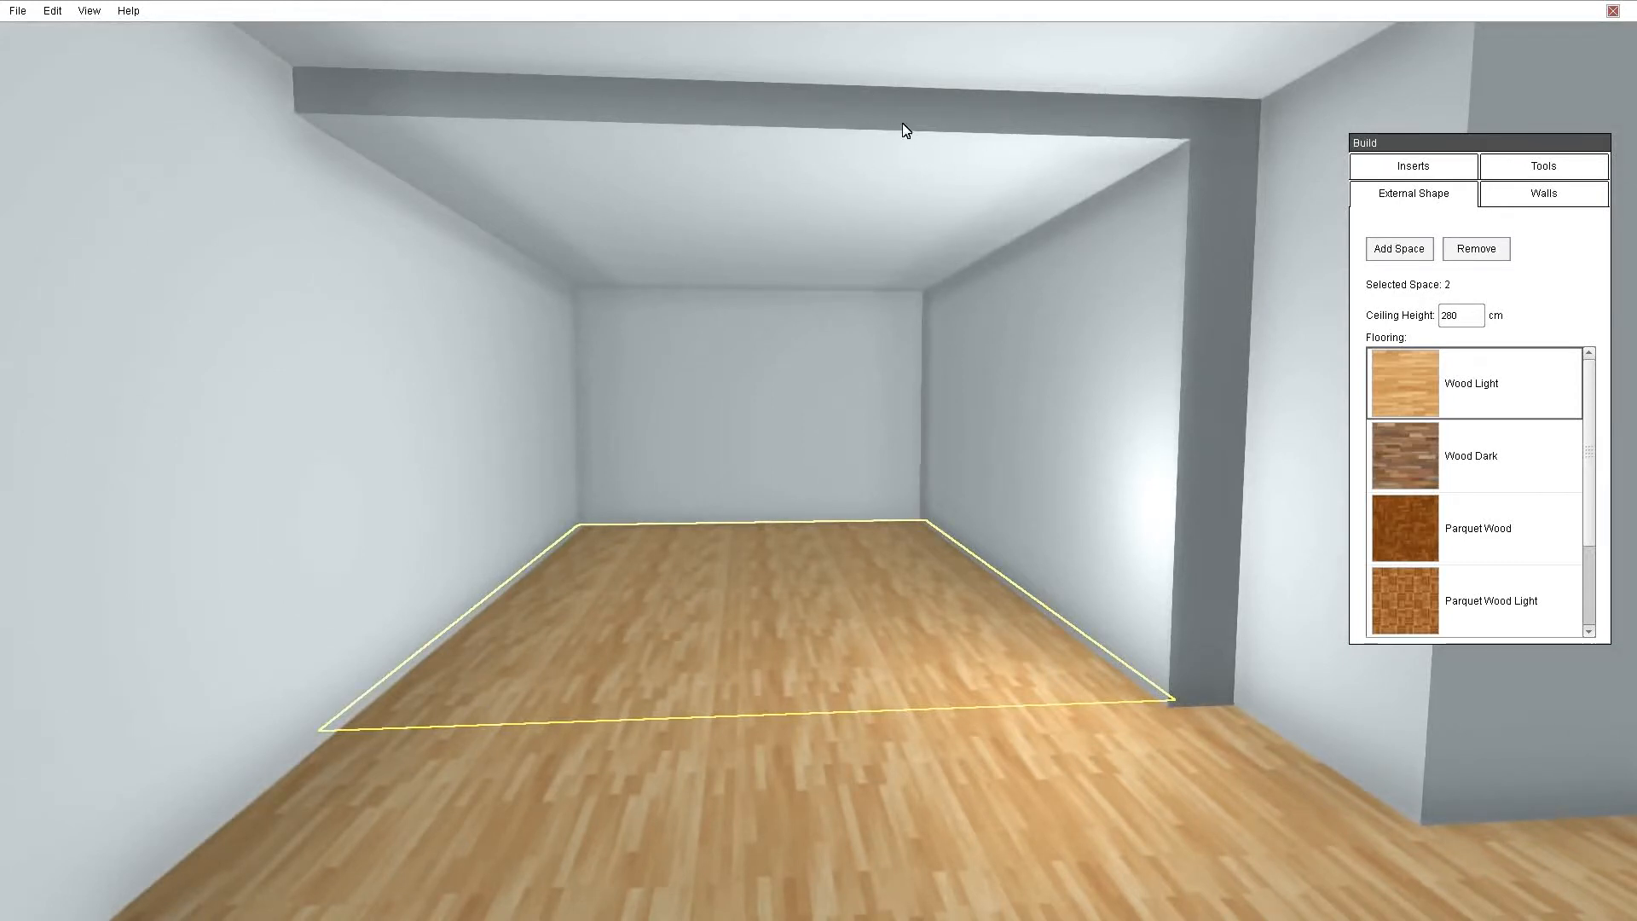
{"action": "key", "text": "space"}
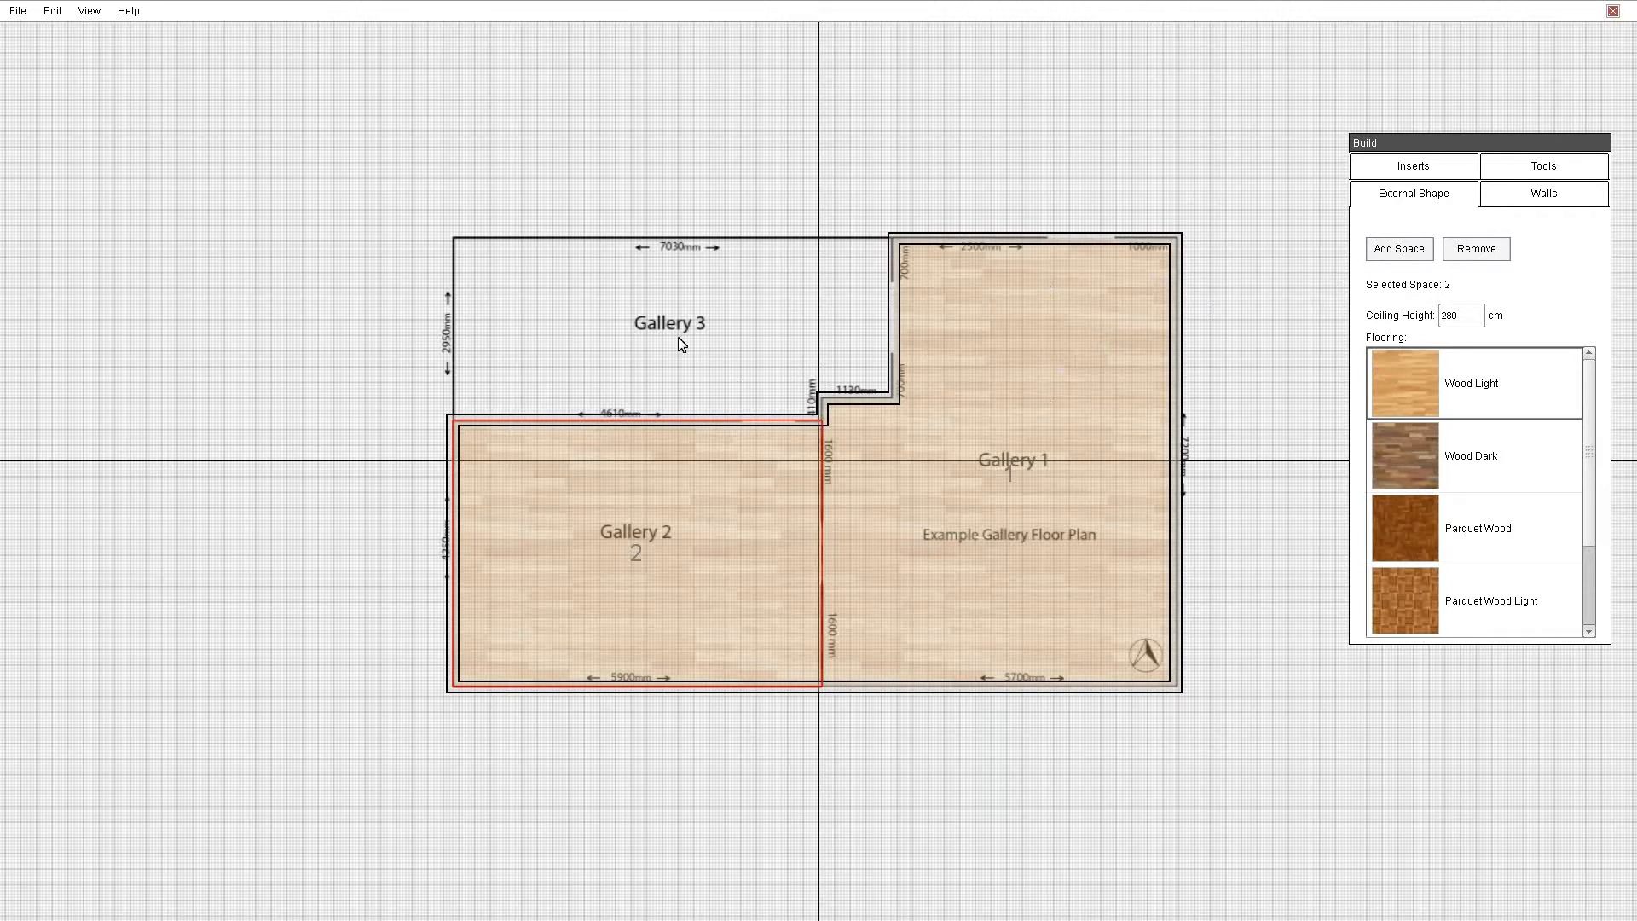
- Try another ceiling height for Gallery 2, set it back to 280 cm and deselect the space
{"action": "left_click", "coordinate": [1475, 319]}
{"action": "left_click_drag", "start_coordinate": [1475, 319], "coordinate": [1446, 317]}
{"action": "type", "text": "3"}
{"action": "left_click_drag", "start_coordinate": [1463, 317], "coordinate": [1412, 322]}
{"action": "type", "text": "280"}
{"action": "left_click", "coordinate": [851, 360]}
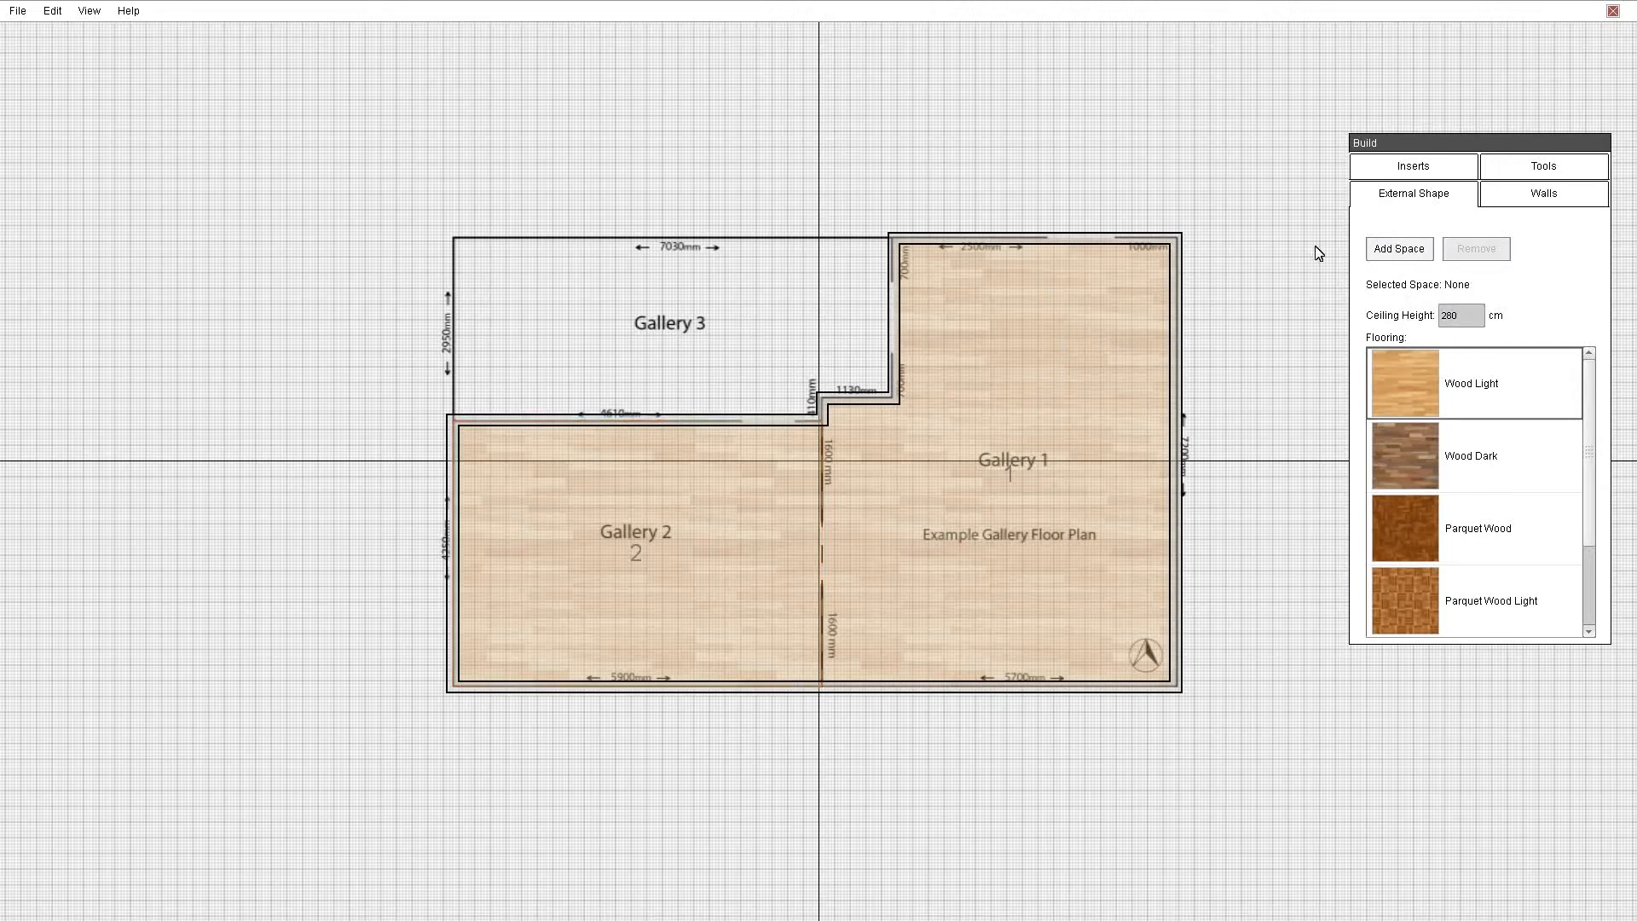
- Add a third space with a 300 cm ceiling height by tracing the outline of Gallery 3 on the floor plan
{"action": "left_click", "coordinate": [1398, 249]}
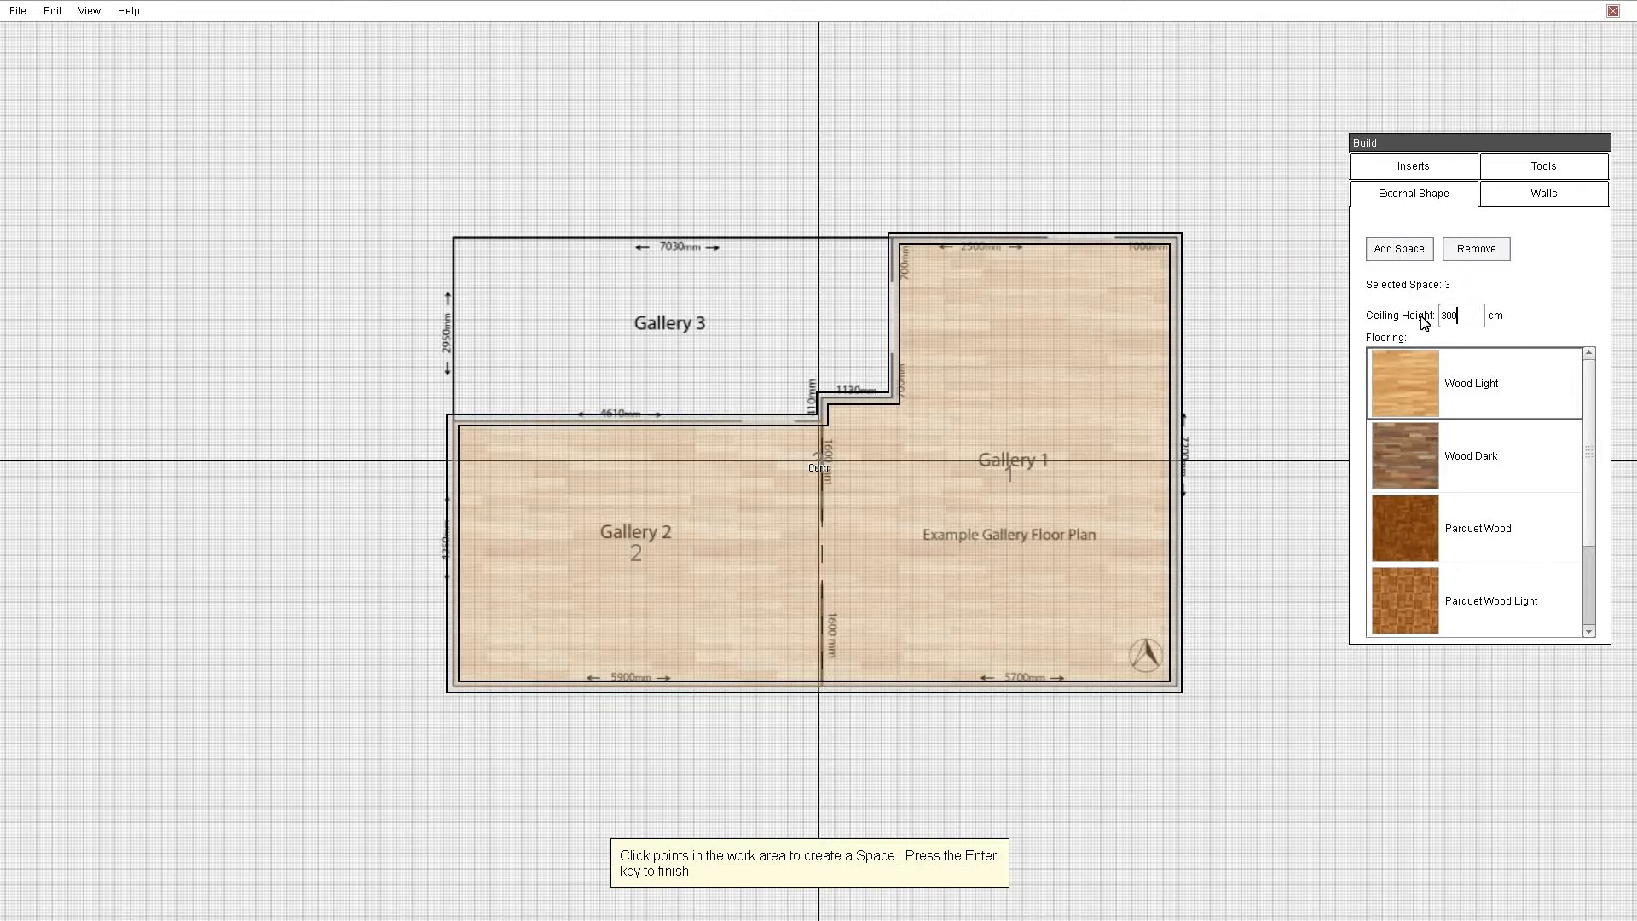
{"action": "left_click_drag", "start_coordinate": [1465, 318], "coordinate": [1436, 319]}
{"action": "type", "text": "28"}
{"action": "left_click_drag", "start_coordinate": [1468, 317], "coordinate": [1448, 334]}
{"action": "type", "text": "300"}
{"action": "left_click", "coordinate": [894, 238]}
{"action": "left_click", "coordinate": [449, 239]}
{"action": "left_click", "coordinate": [444, 422]}
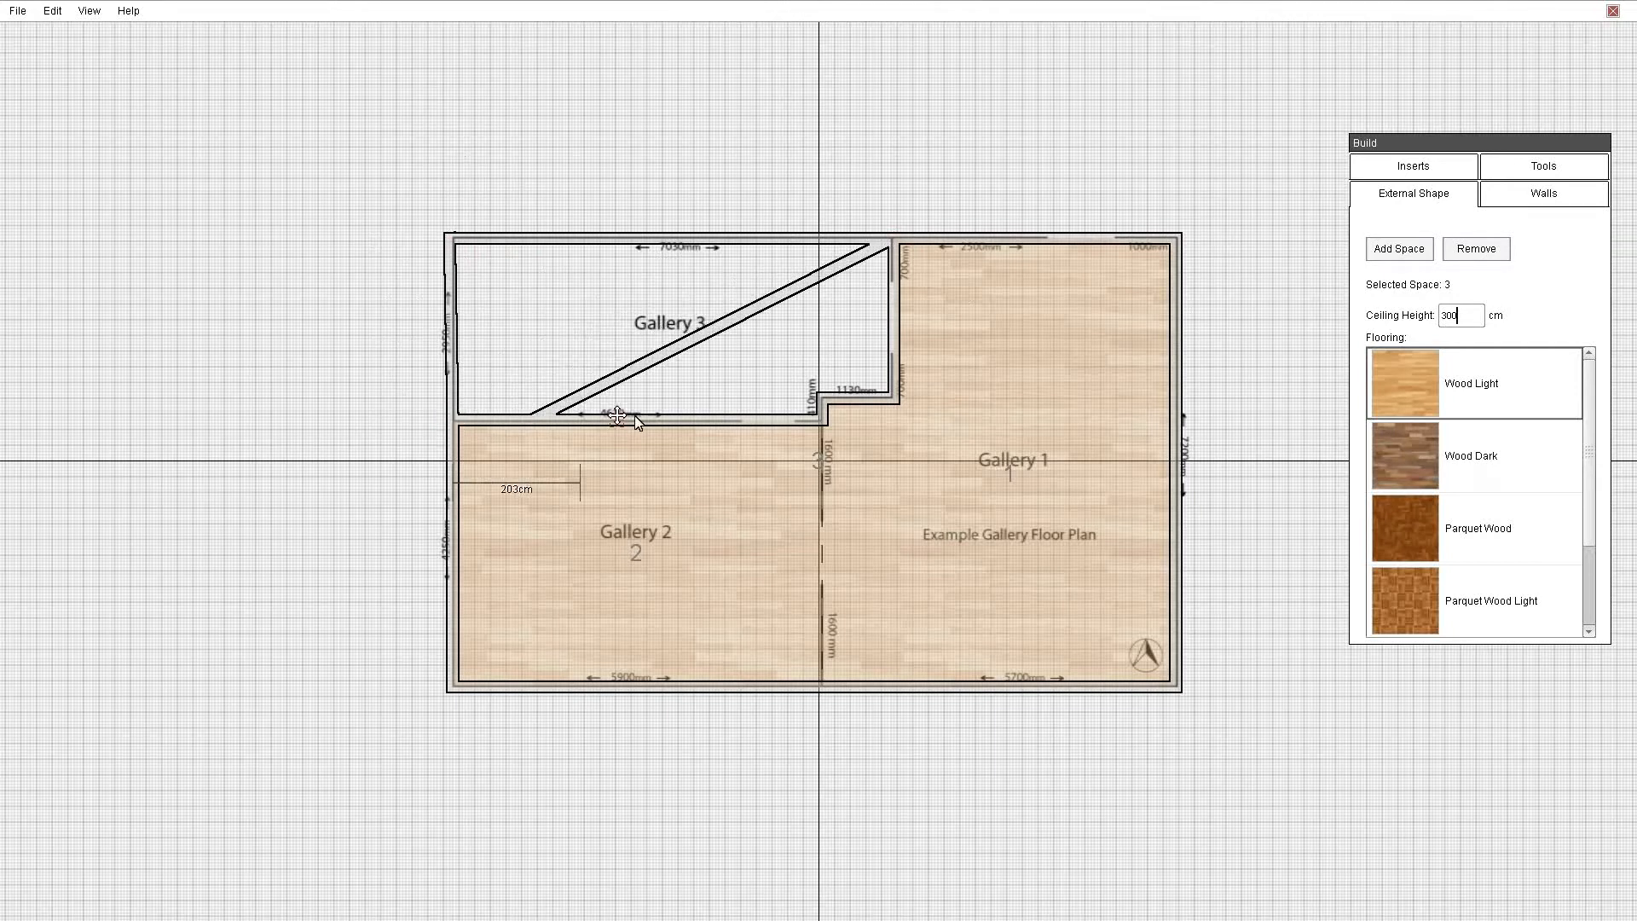
{"action": "left_click", "coordinate": [822, 399]}
{"action": "left_click", "coordinate": [894, 398]}
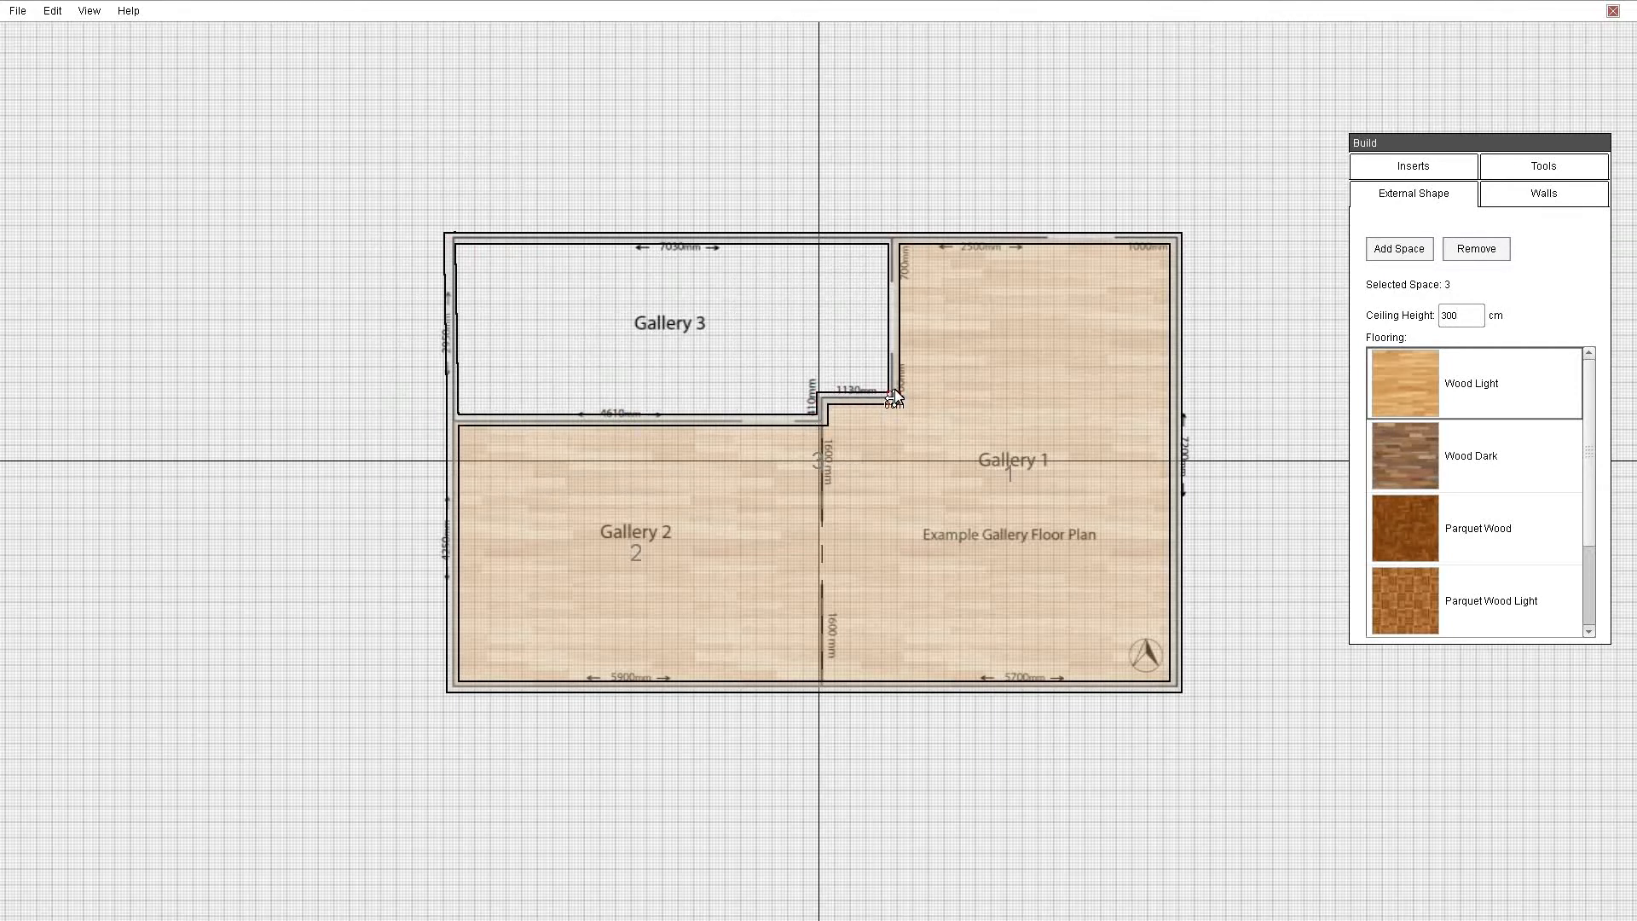
{"action": "left_click", "coordinate": [895, 392]}
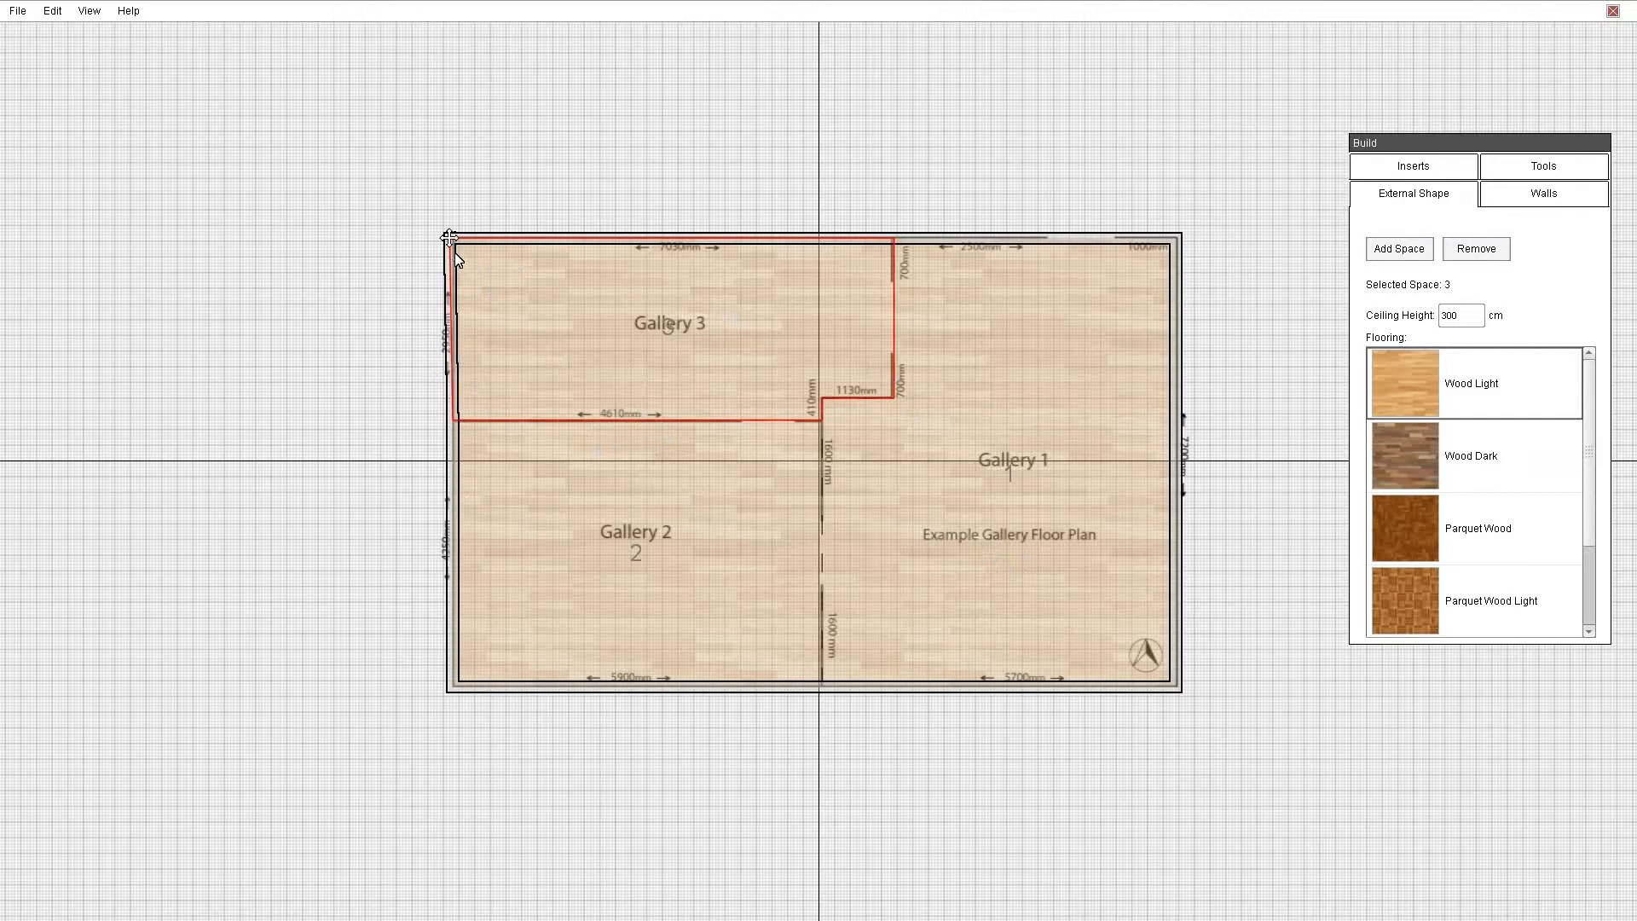
- Straighten the outer wall beside Gallery 3 by aligning its outer corner with the floor plan
{"action": "scroll", "coordinate": [406, 292], "scroll_direction": "up", "scroll_amount": 2}
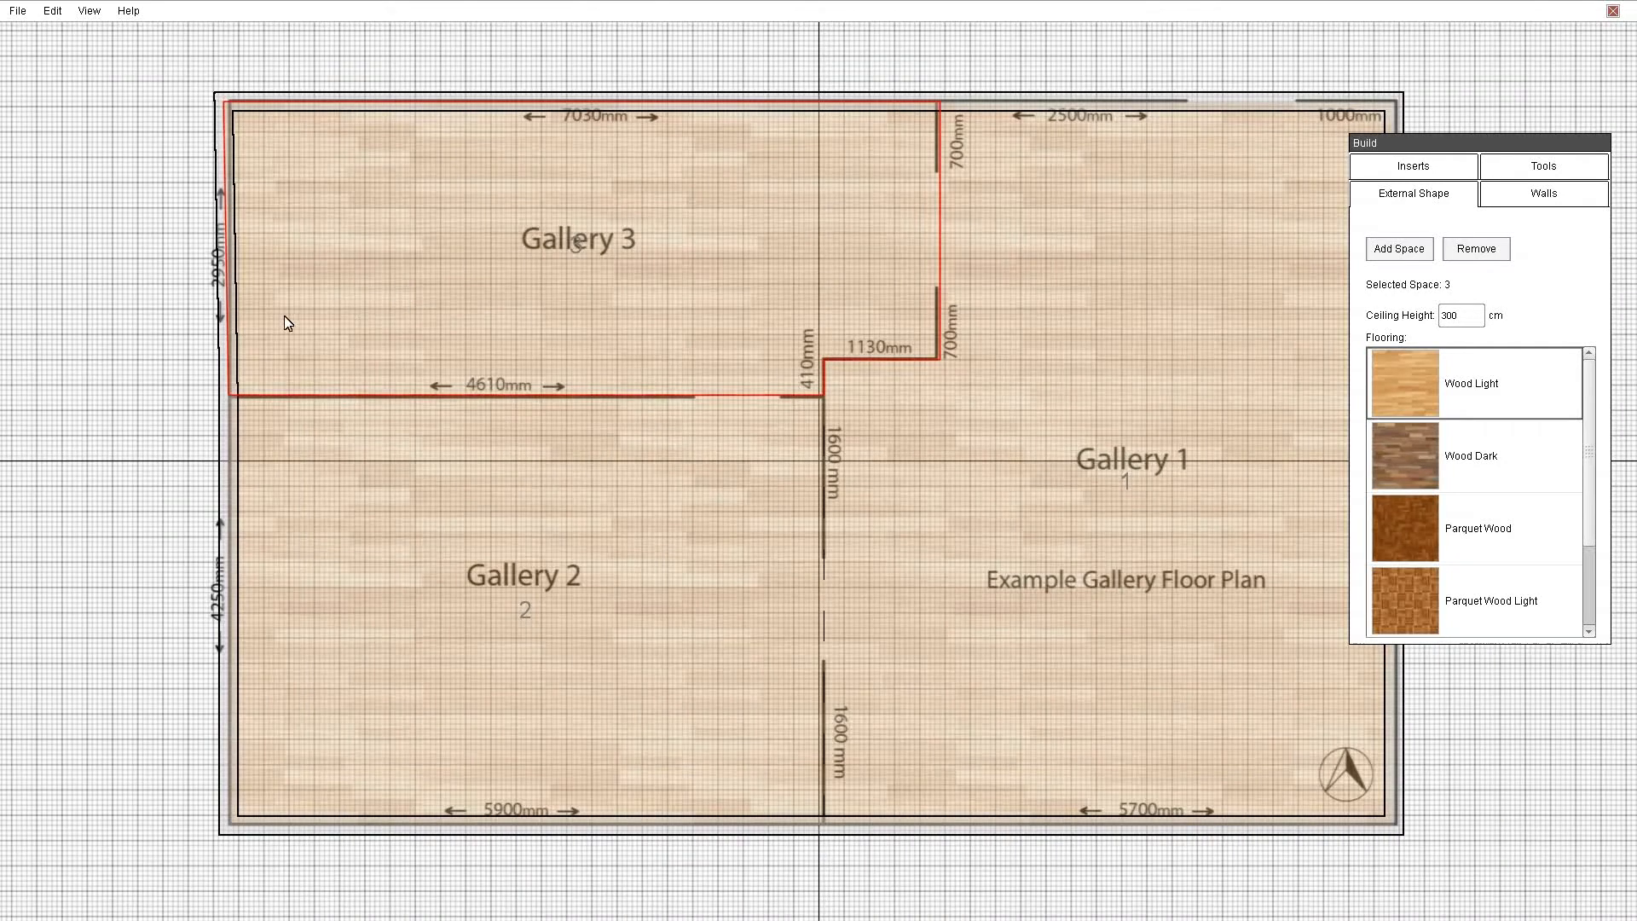
{"action": "middle_click_drag", "start_coordinate": [409, 396], "coordinate": [889, 626]}
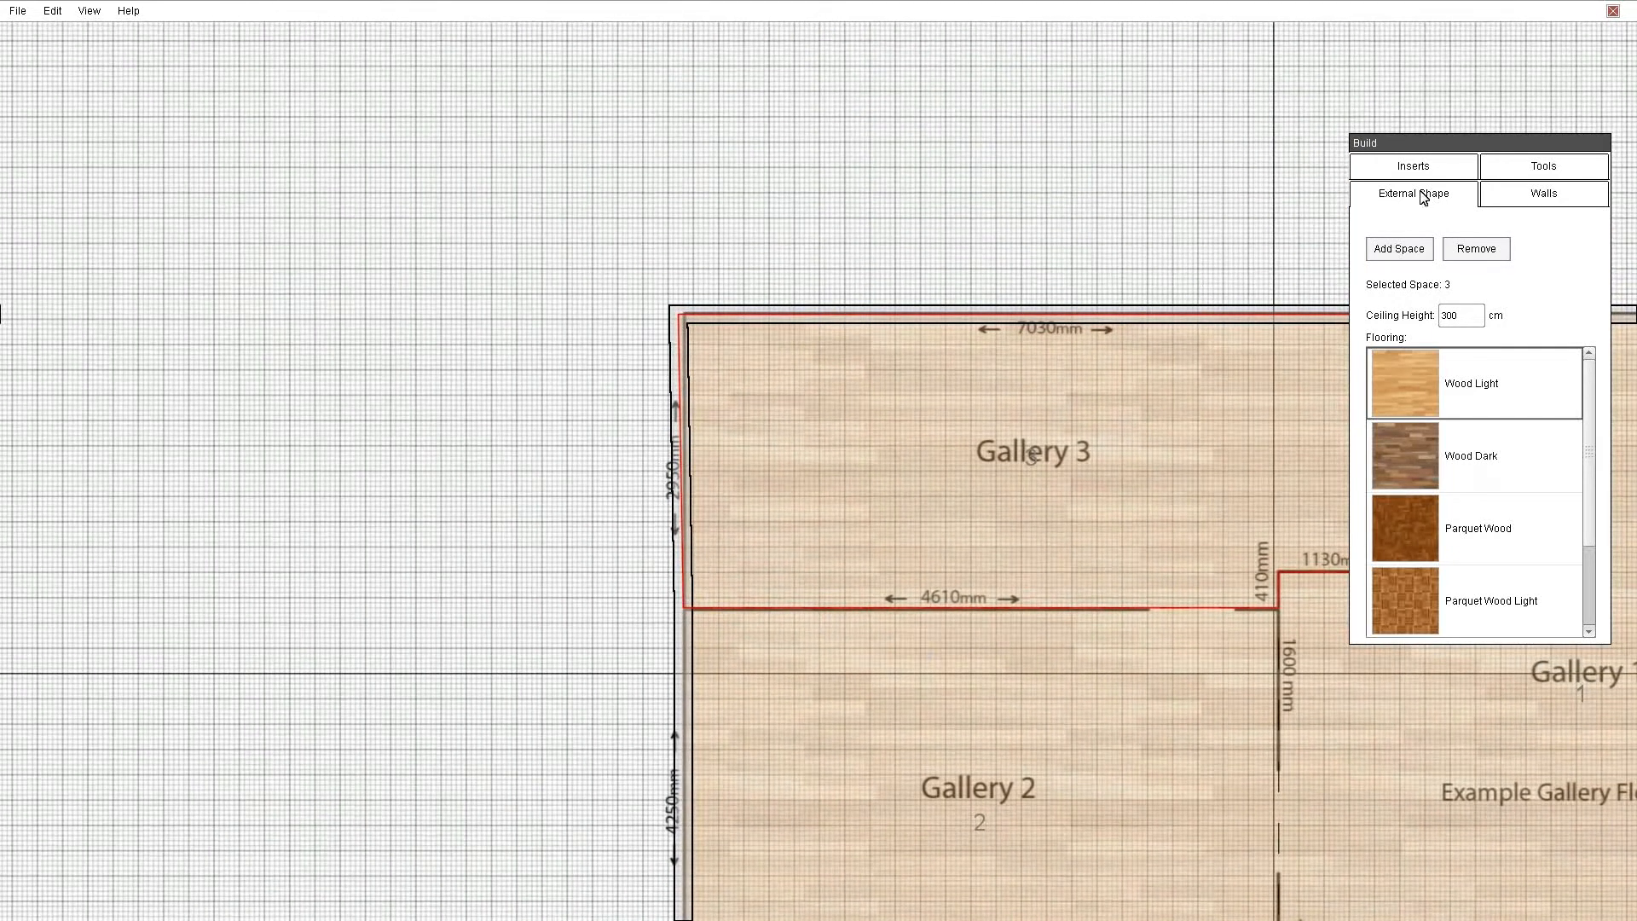
{"action": "left_click", "coordinate": [1566, 203]}
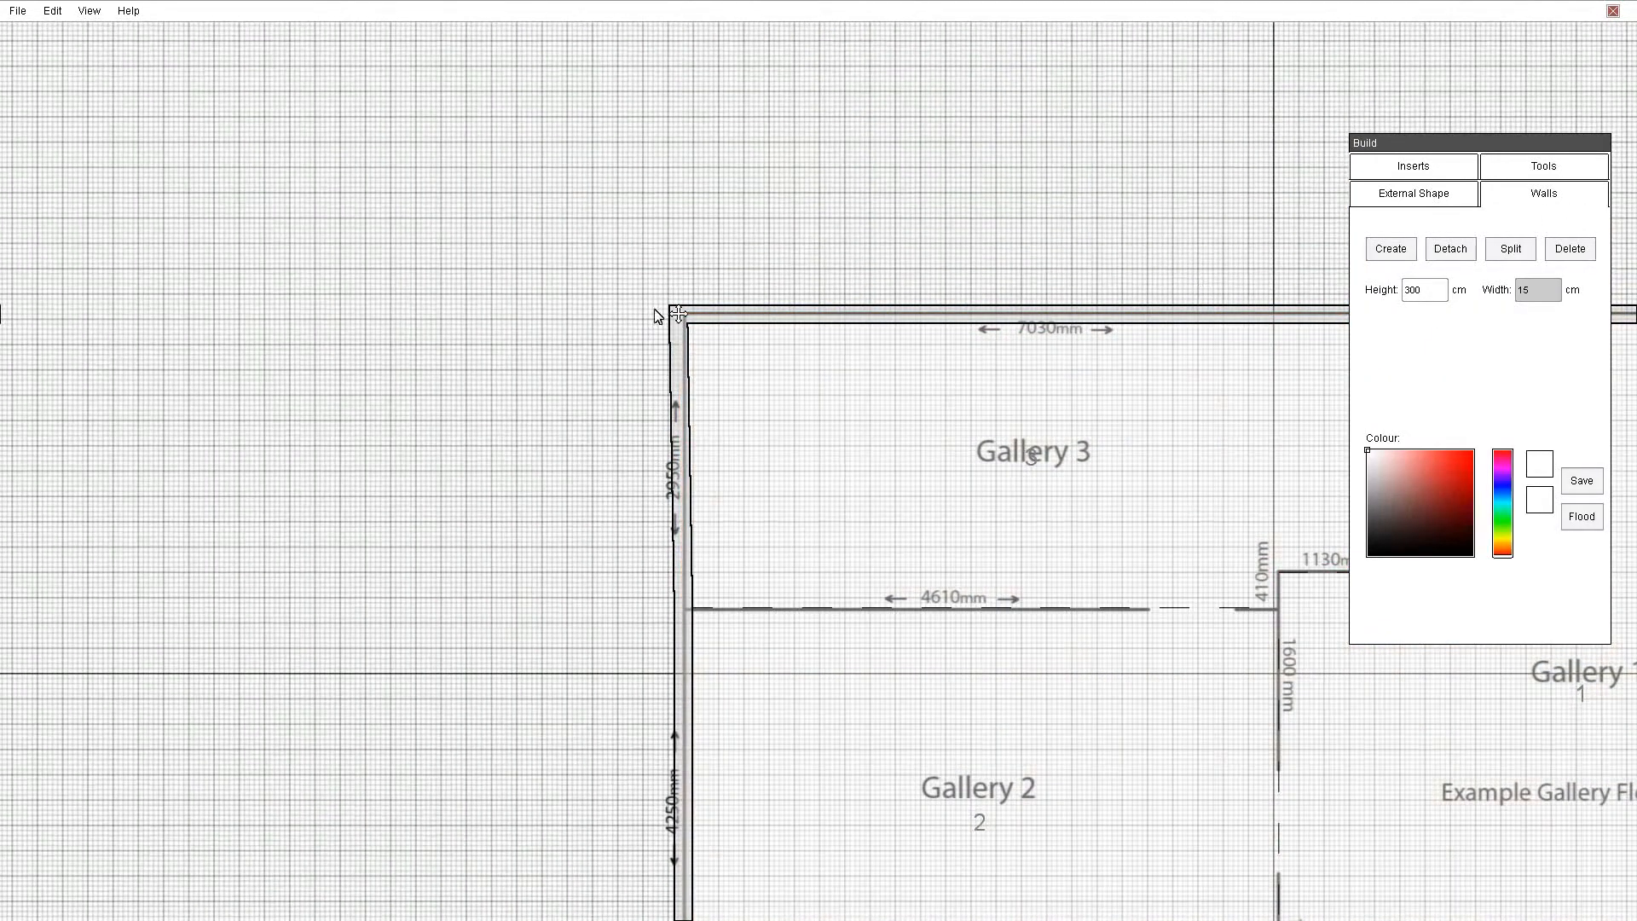
{"action": "left_click", "coordinate": [682, 316]}
{"action": "left_click", "coordinate": [684, 314]}
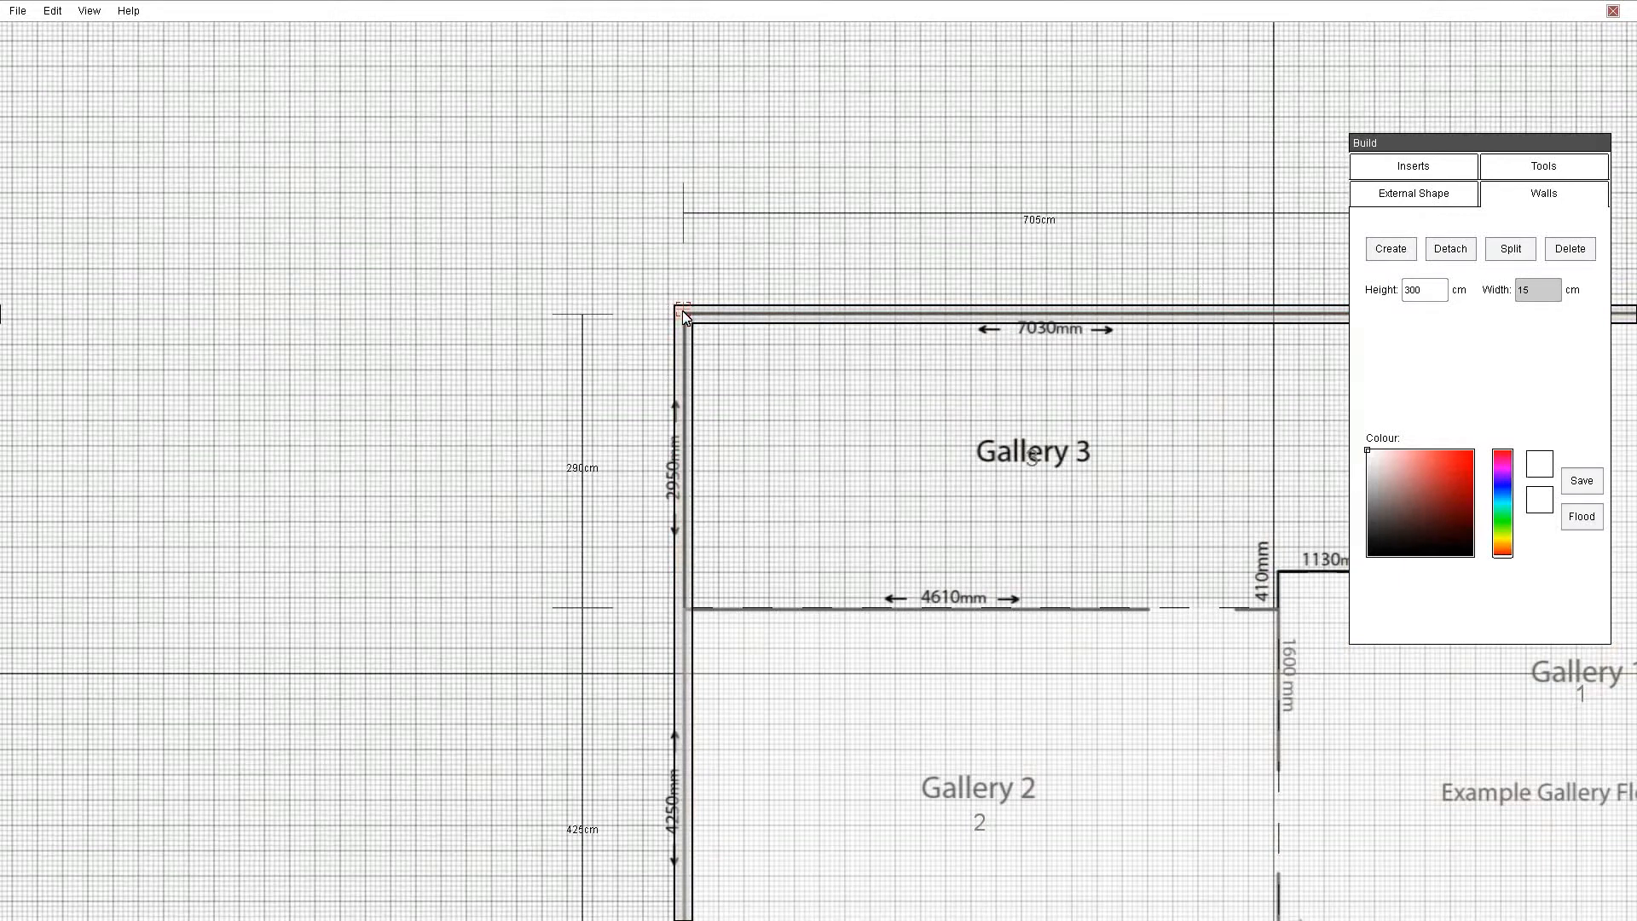
{"action": "left_click", "coordinate": [683, 315]}
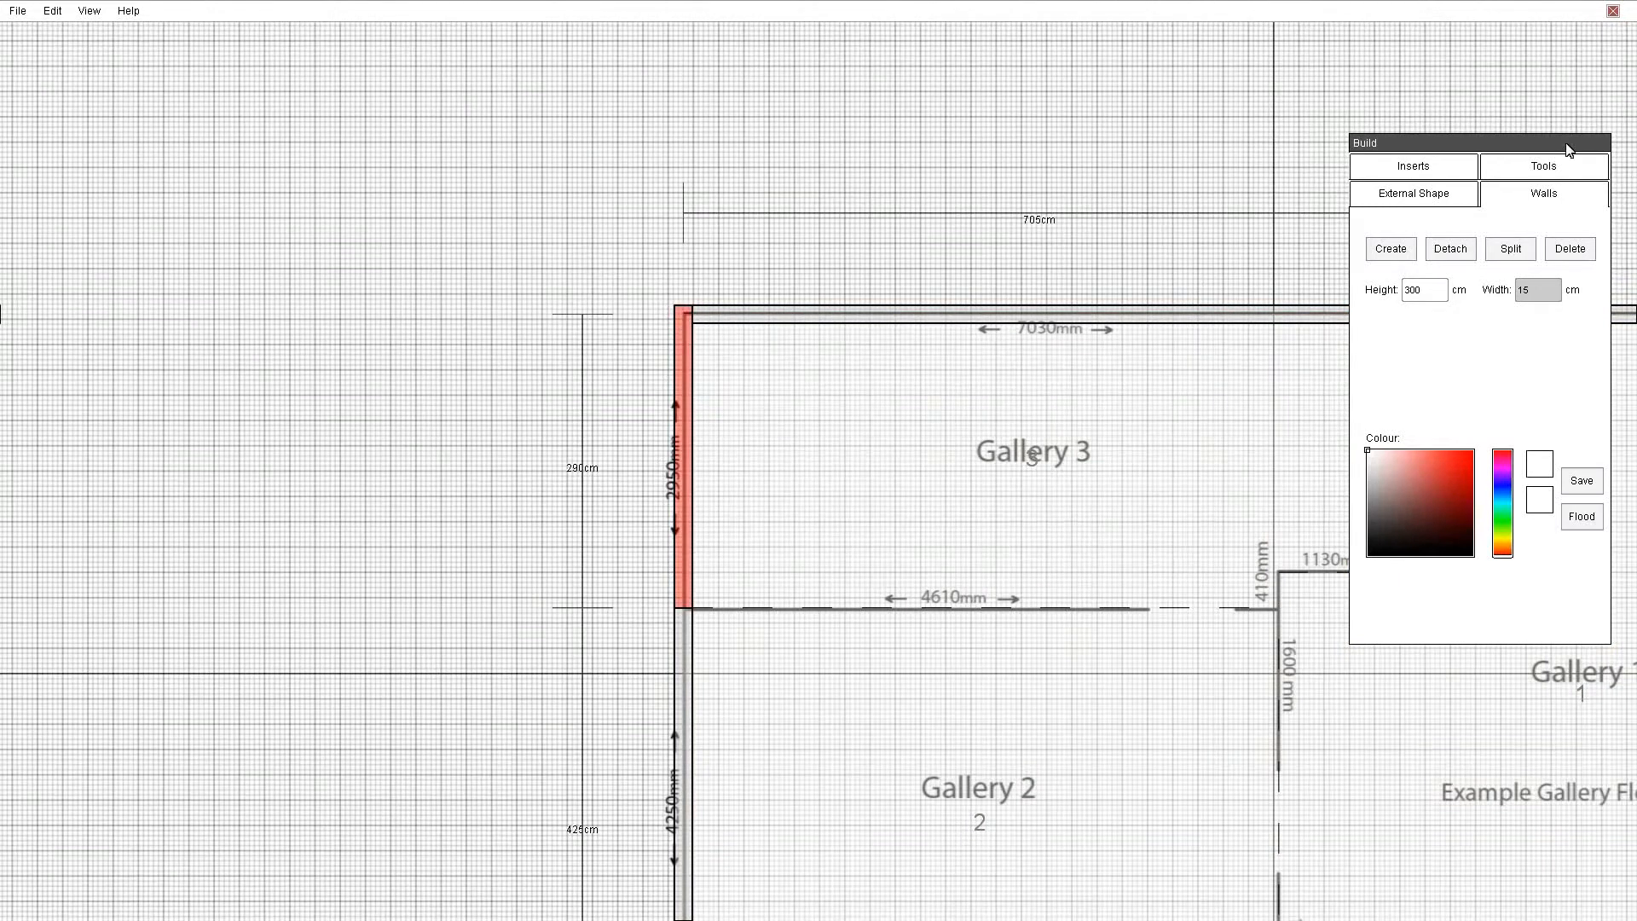
- Set the flooring of the Gallery 3 space to Wood Dark
{"action": "left_click", "coordinate": [1429, 194]}
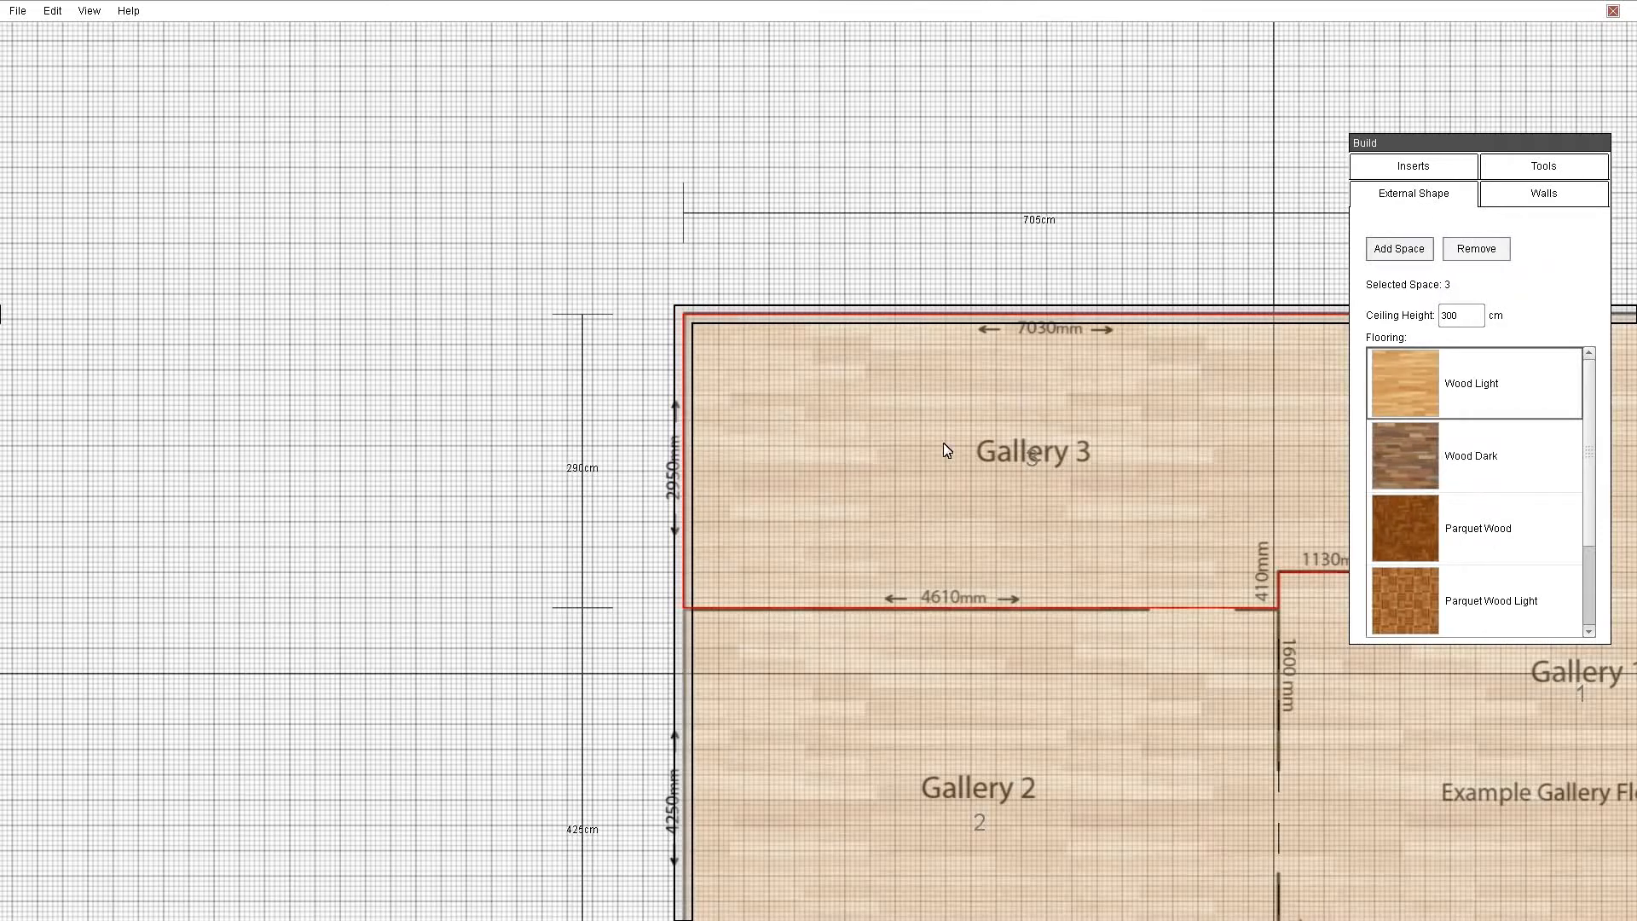
{"action": "scroll", "coordinate": [943, 490], "scroll_direction": "down", "scroll_amount": 3}
{"action": "scroll", "coordinate": [1080, 550], "scroll_direction": "up", "scroll_amount": 1}
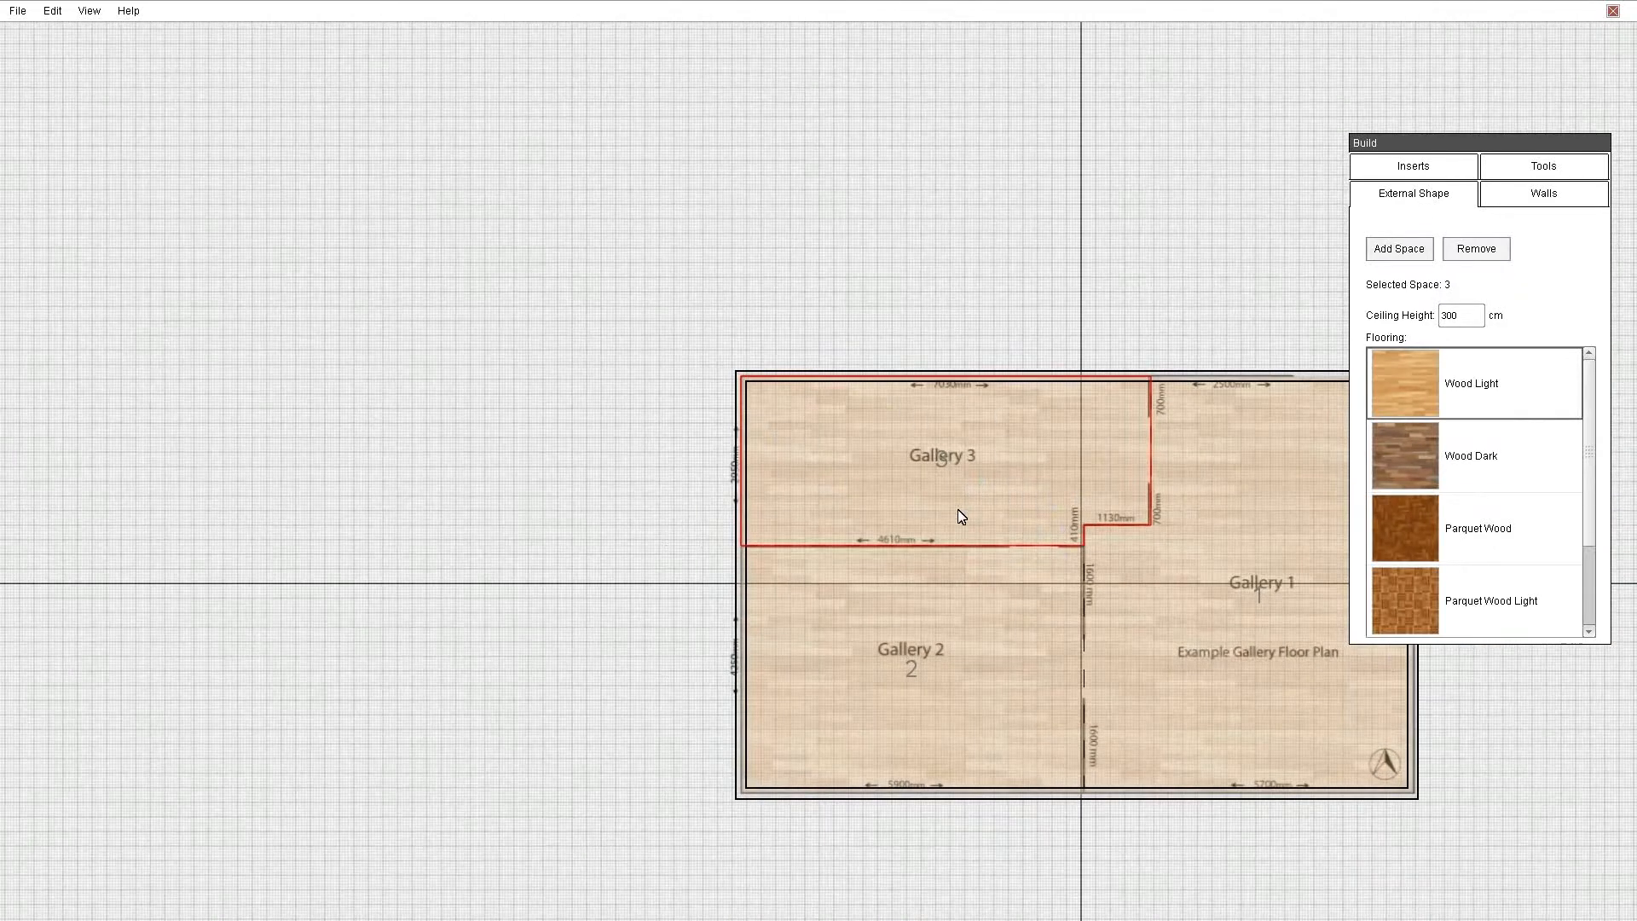
{"action": "left_click", "coordinate": [1417, 453]}
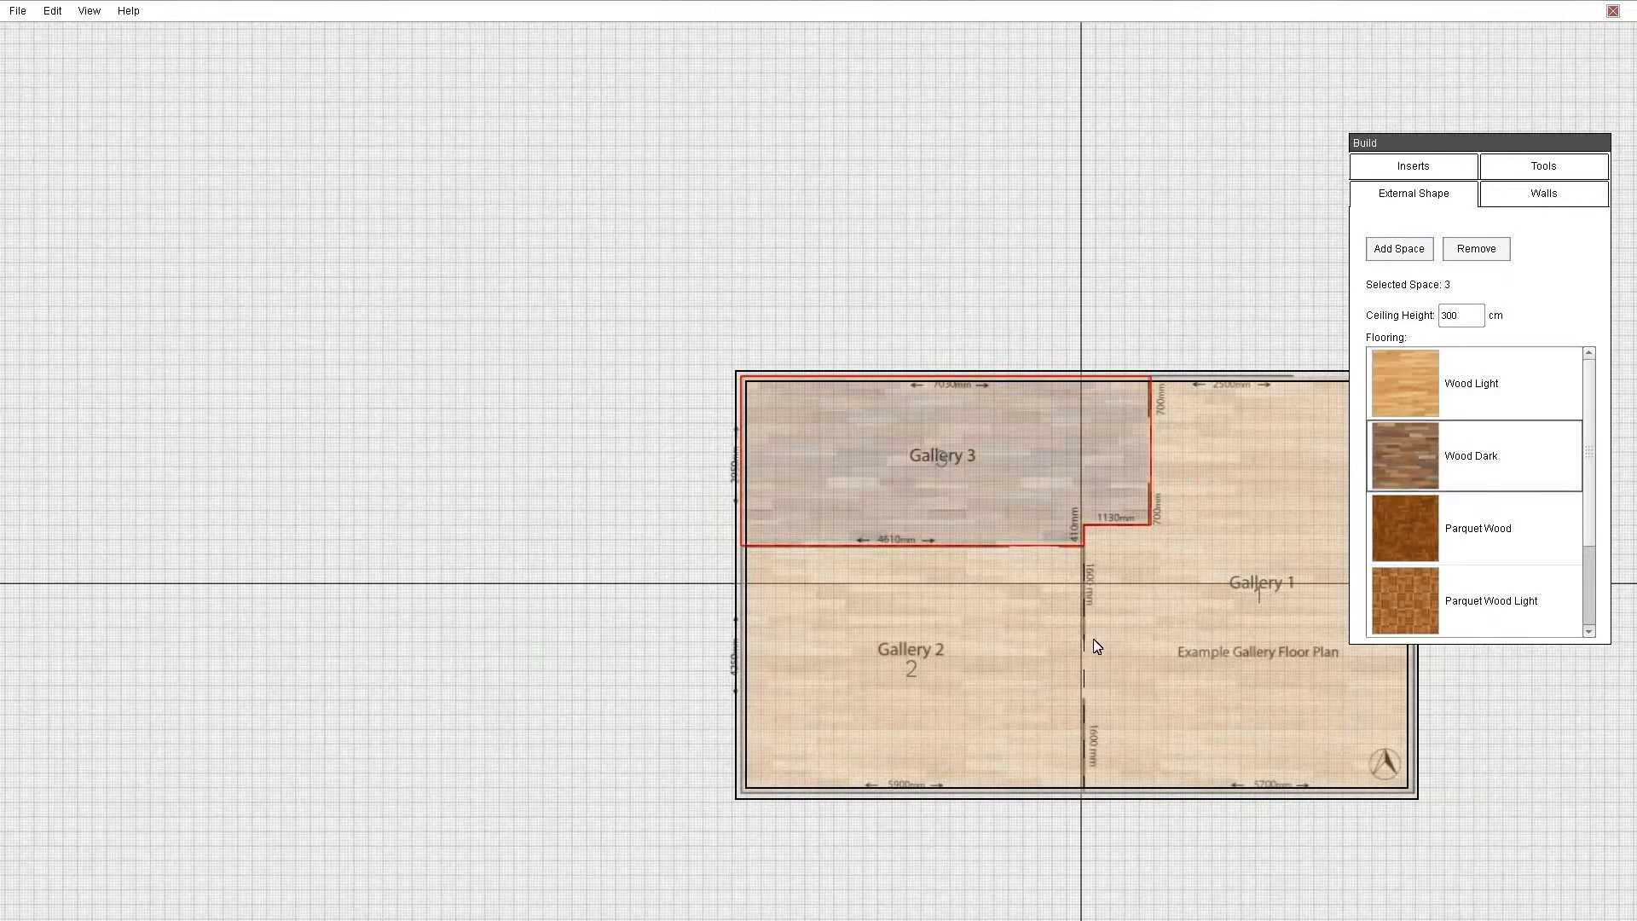
- Browse the flooring options for the Gallery 2 space and set it to Blue Carpet
{"action": "left_click", "coordinate": [978, 707]}
{"action": "scroll", "coordinate": [1586, 511], "scroll_direction": "down", "scroll_amount": 4}
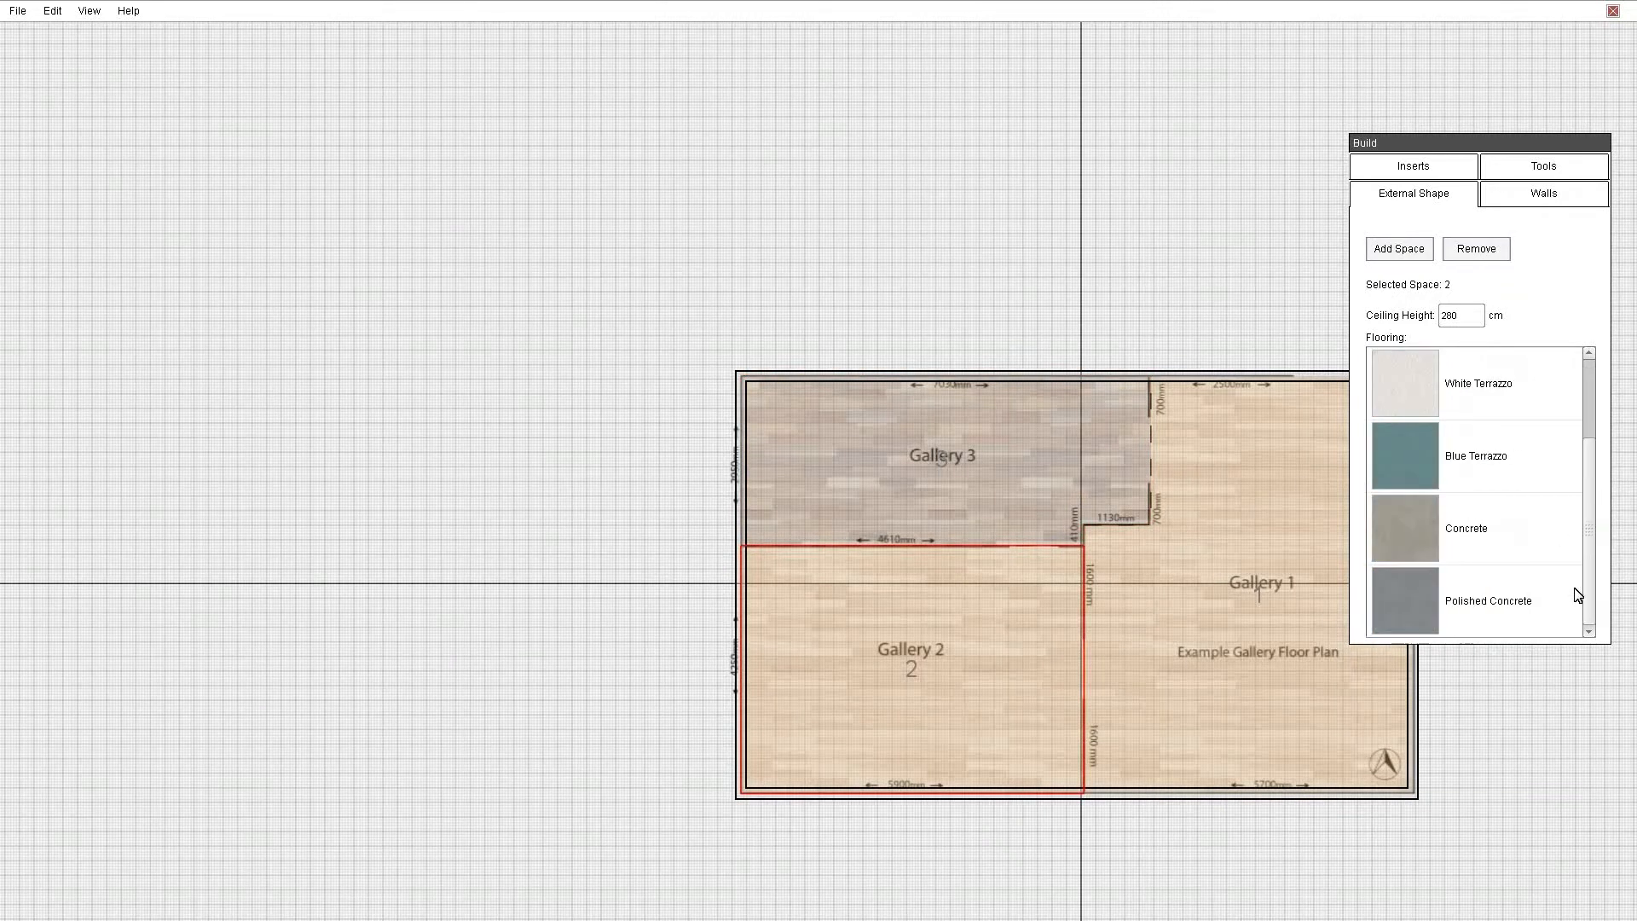
{"action": "scroll", "coordinate": [1582, 546], "scroll_direction": "up", "scroll_amount": 3}
{"action": "scroll", "coordinate": [1579, 541], "scroll_direction": "down", "scroll_amount": 3}
{"action": "scroll", "coordinate": [1591, 550], "scroll_direction": "up", "scroll_amount": 1}
{"action": "scroll", "coordinate": [1591, 537], "scroll_direction": "up", "scroll_amount": 5}
{"action": "left_click", "coordinate": [1484, 521]}
{"action": "left_click", "coordinate": [1394, 462]}
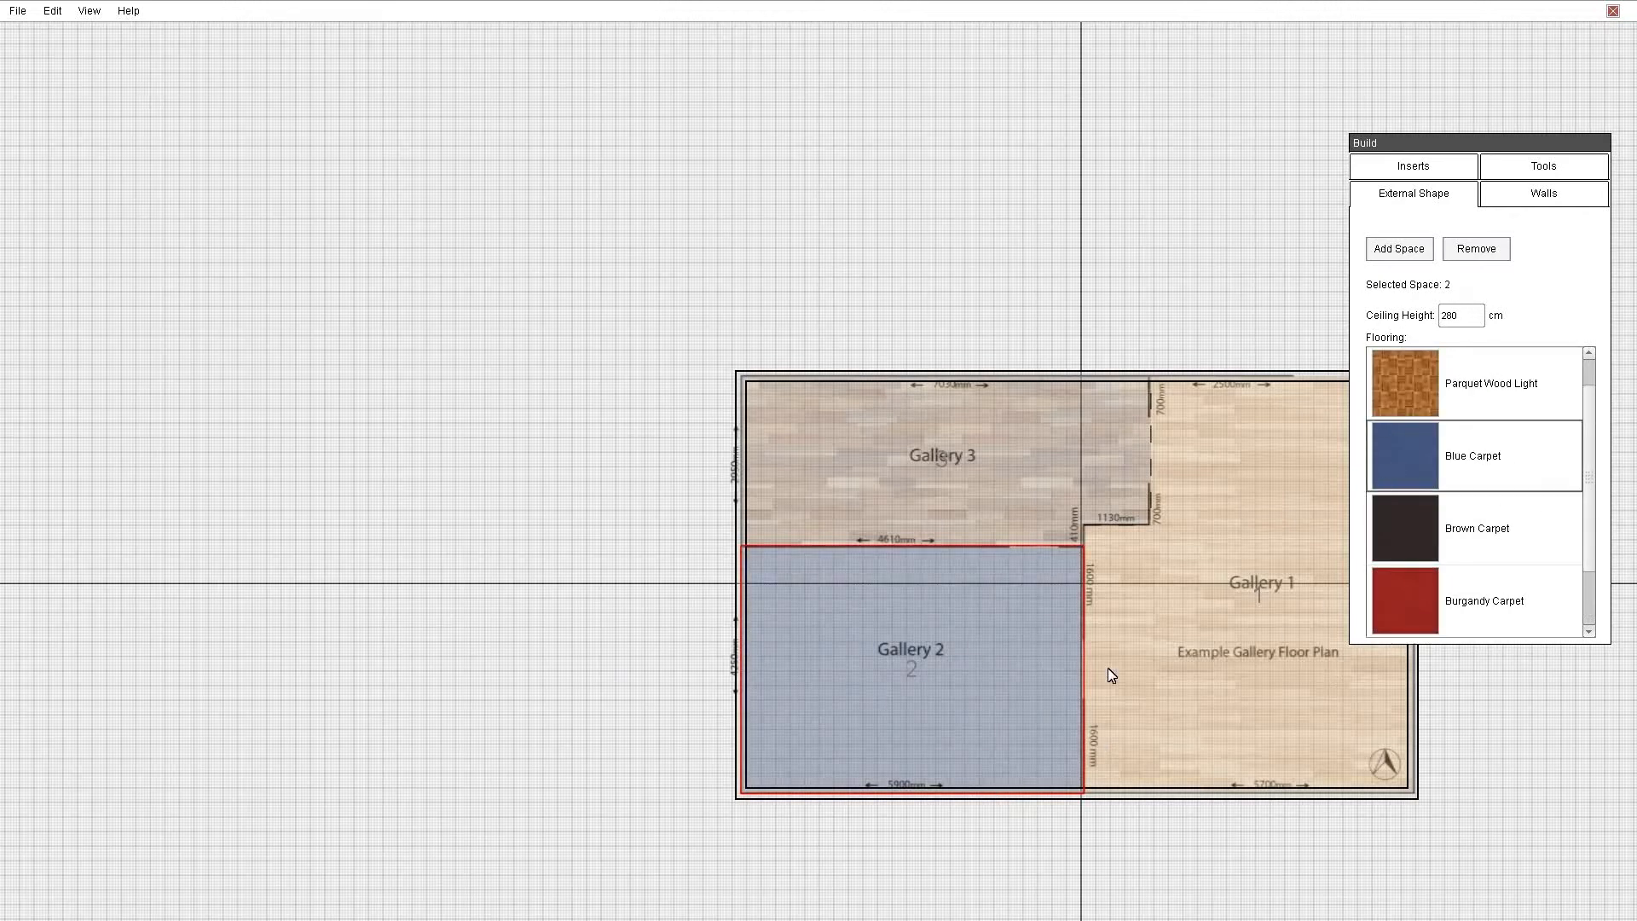
- Examine the different floorings of the three galleries in the 3D preview and return to the plan
{"action": "key", "text": "space"}
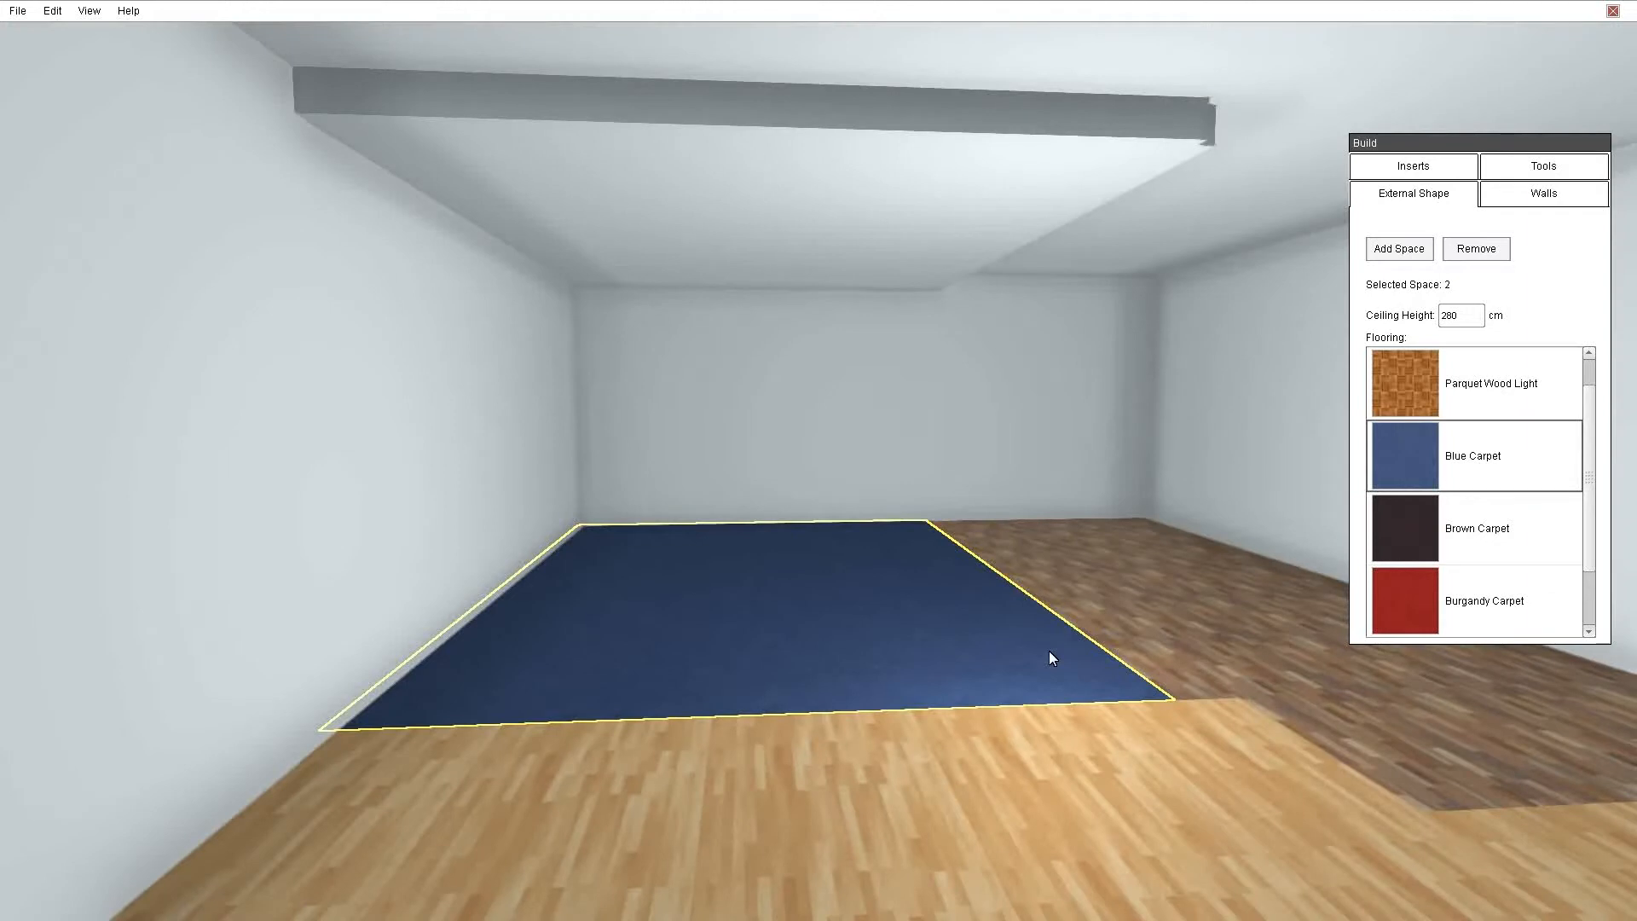
{"action": "right_click_drag", "start_coordinate": [843, 658], "coordinate": [1412, 686]}
{"action": "right_click_drag", "start_coordinate": [810, 759], "coordinate": [1005, 539]}
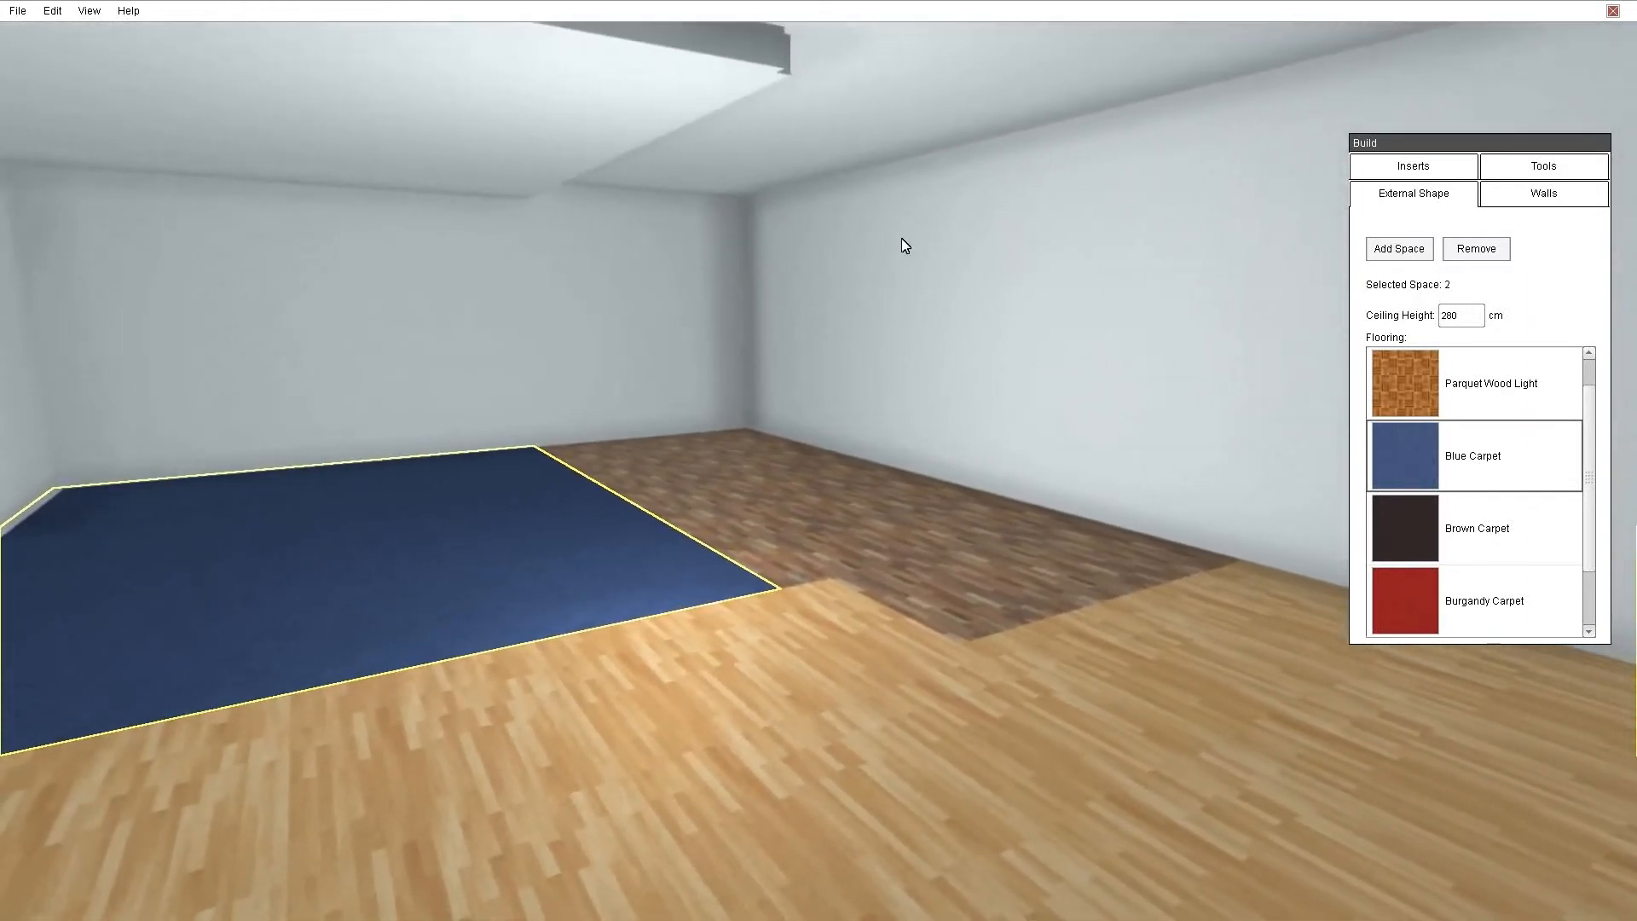
{"action": "right_click_drag", "start_coordinate": [1011, 796], "coordinate": [962, 704]}
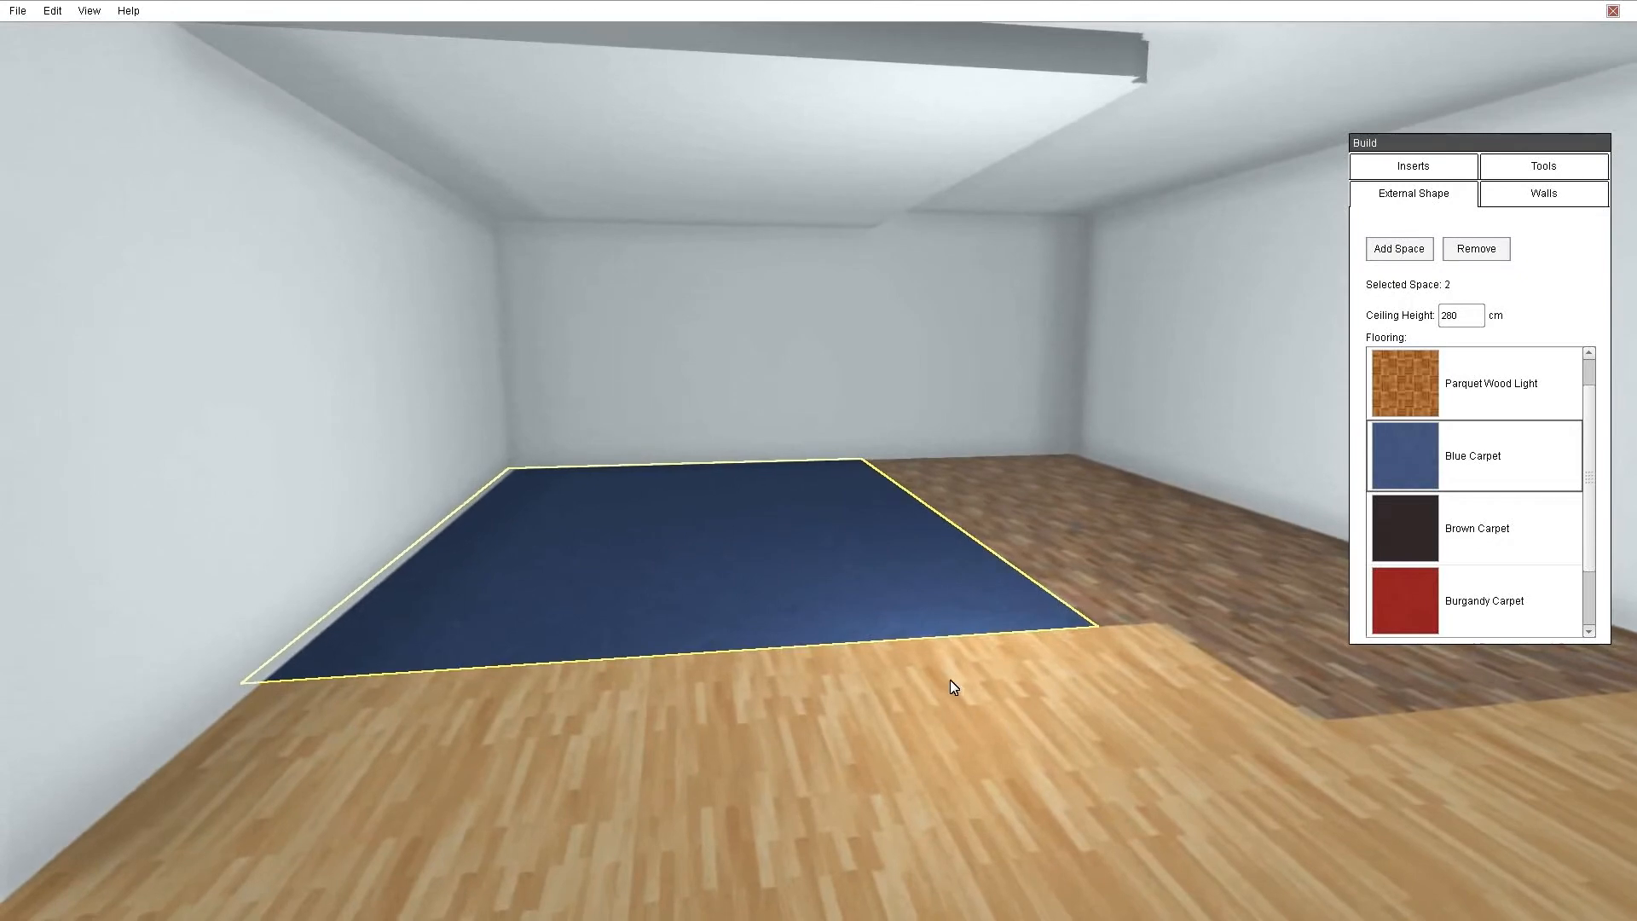
{"action": "key", "text": "space"}
{"action": "right_click_drag", "start_coordinate": [1124, 607], "coordinate": [669, 454]}
{"action": "scroll", "coordinate": [865, 531], "scroll_direction": "up", "scroll_amount": 3}
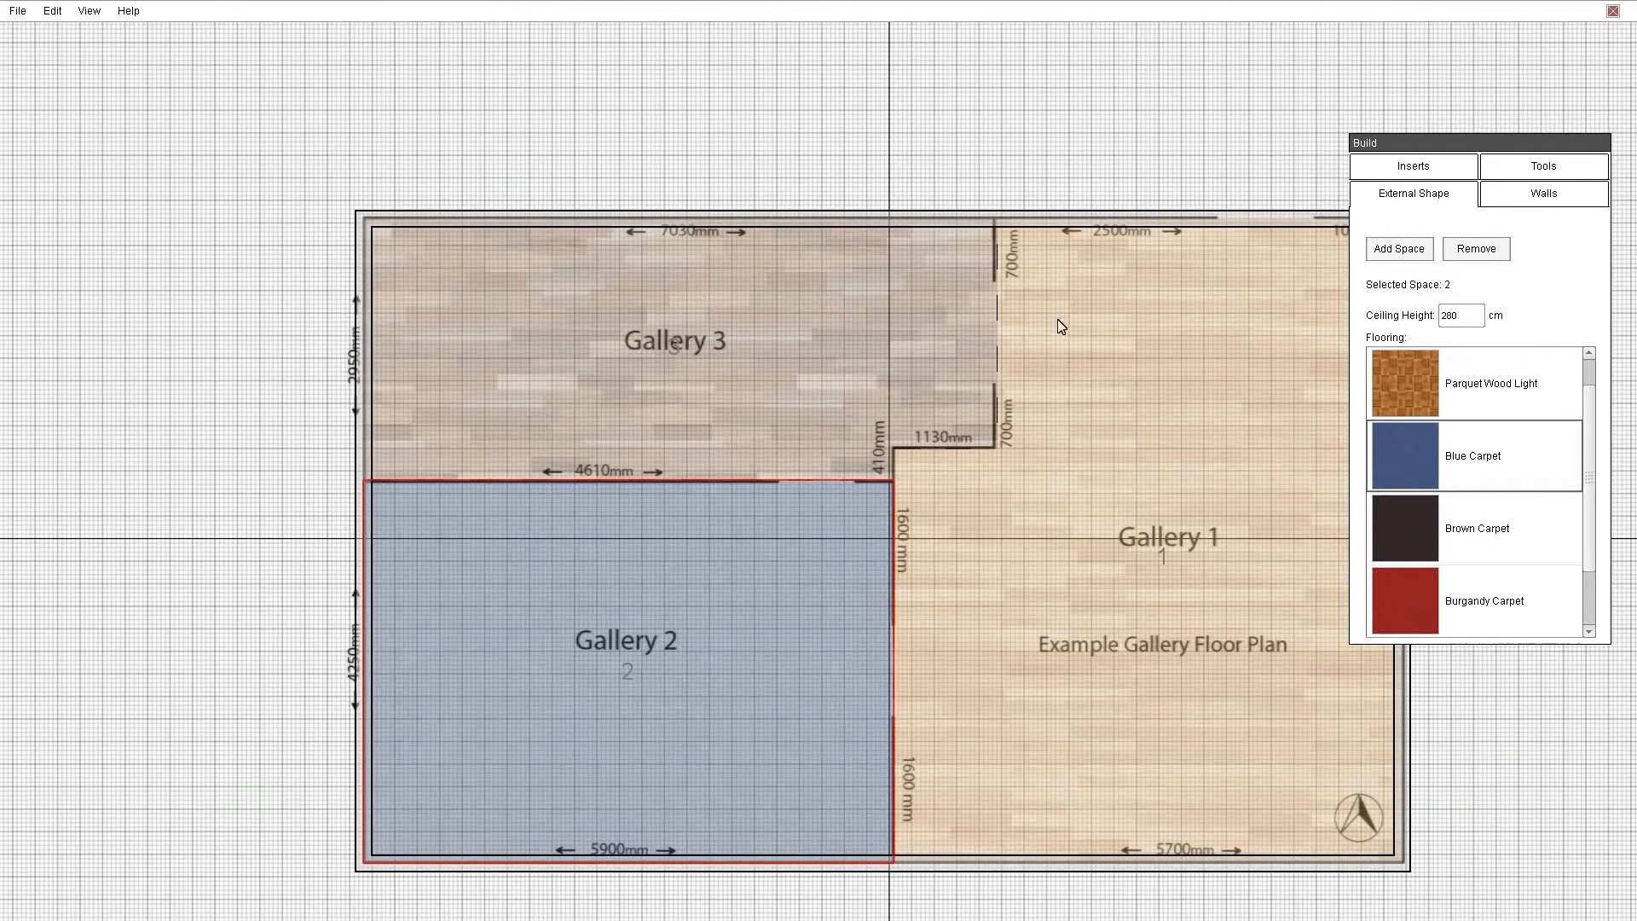
- Create 15 cm wide walls separating Gallery 2 from Gallery 3 and Gallery 1, and check them in 3D
{"action": "left_click", "coordinate": [1547, 196]}
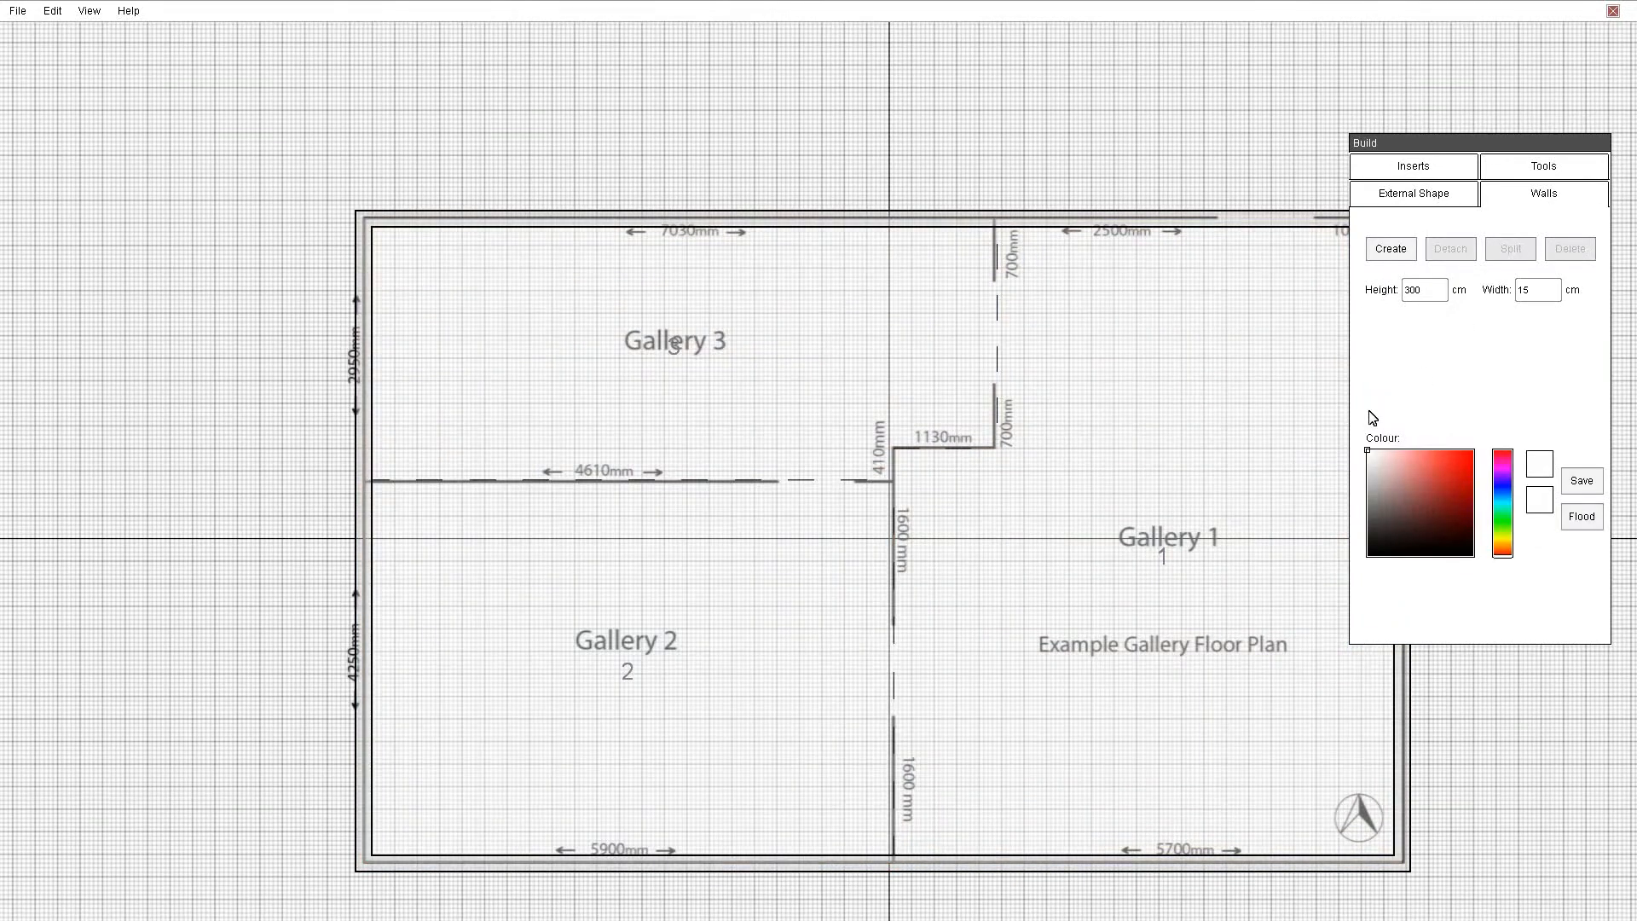
{"action": "left_click", "coordinate": [1391, 250]}
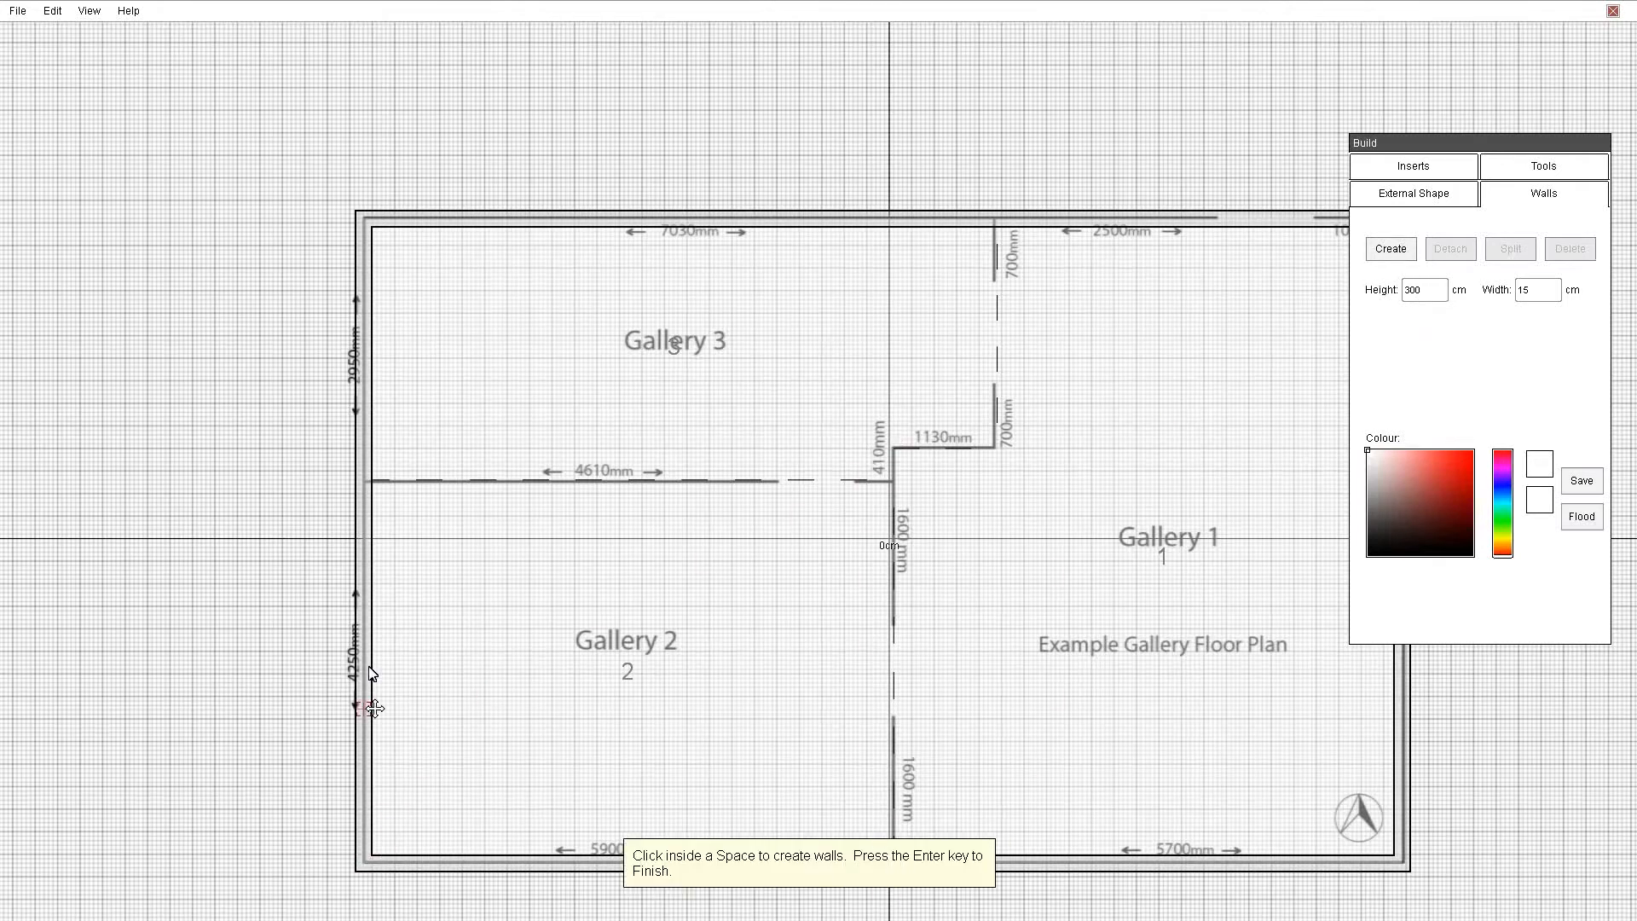
{"action": "left_click", "coordinate": [358, 480]}
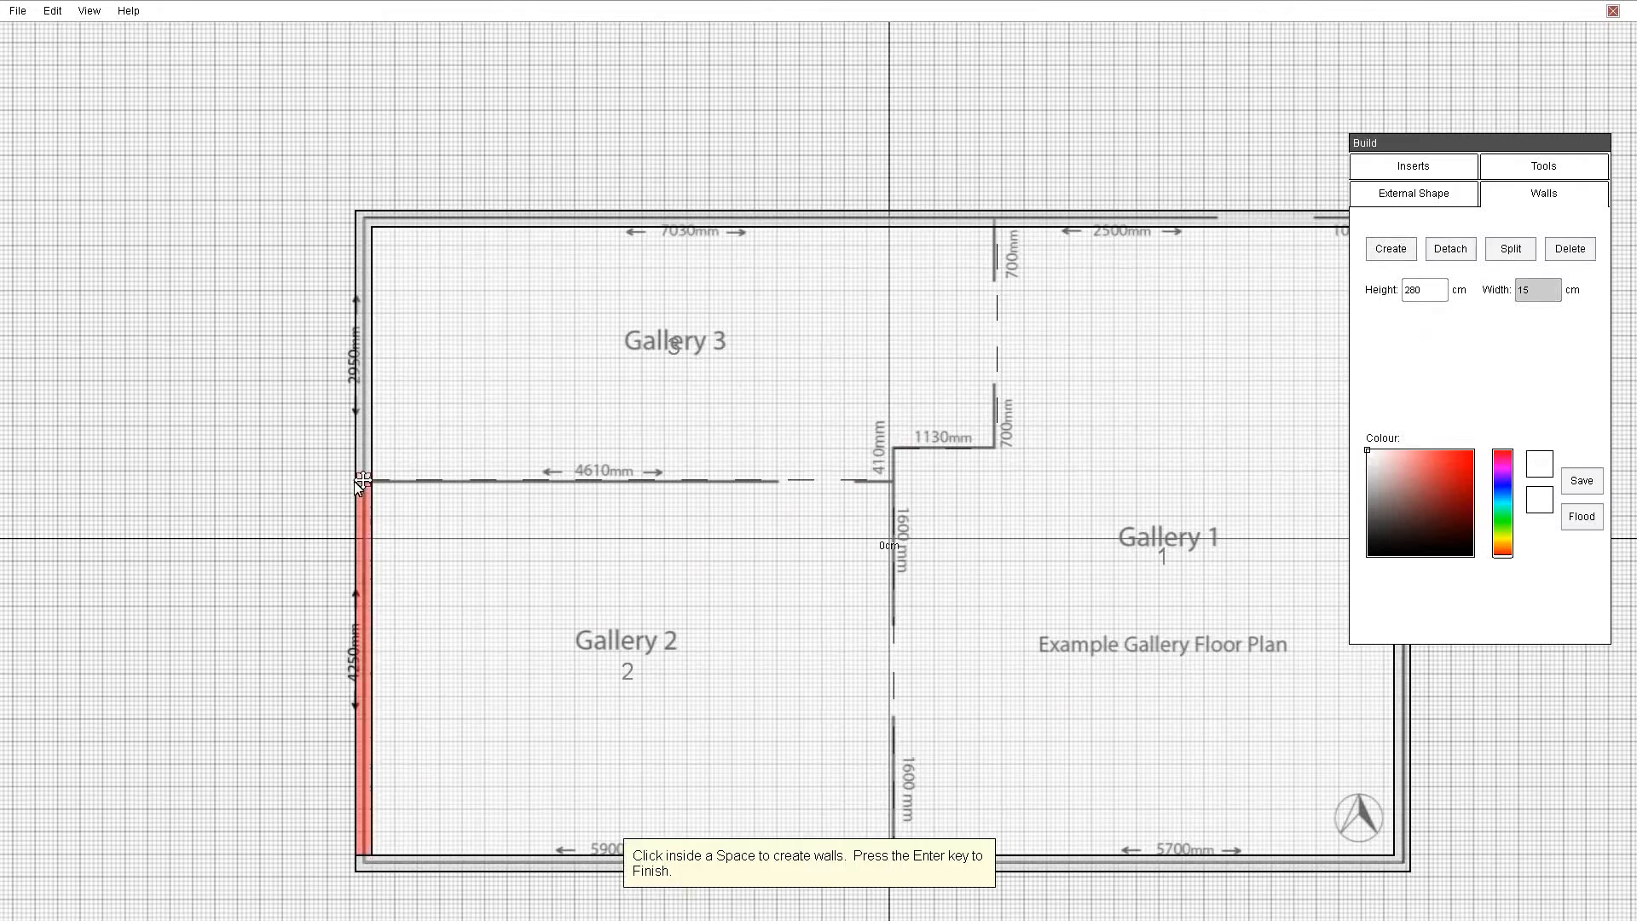
{"action": "left_click", "coordinate": [886, 479]}
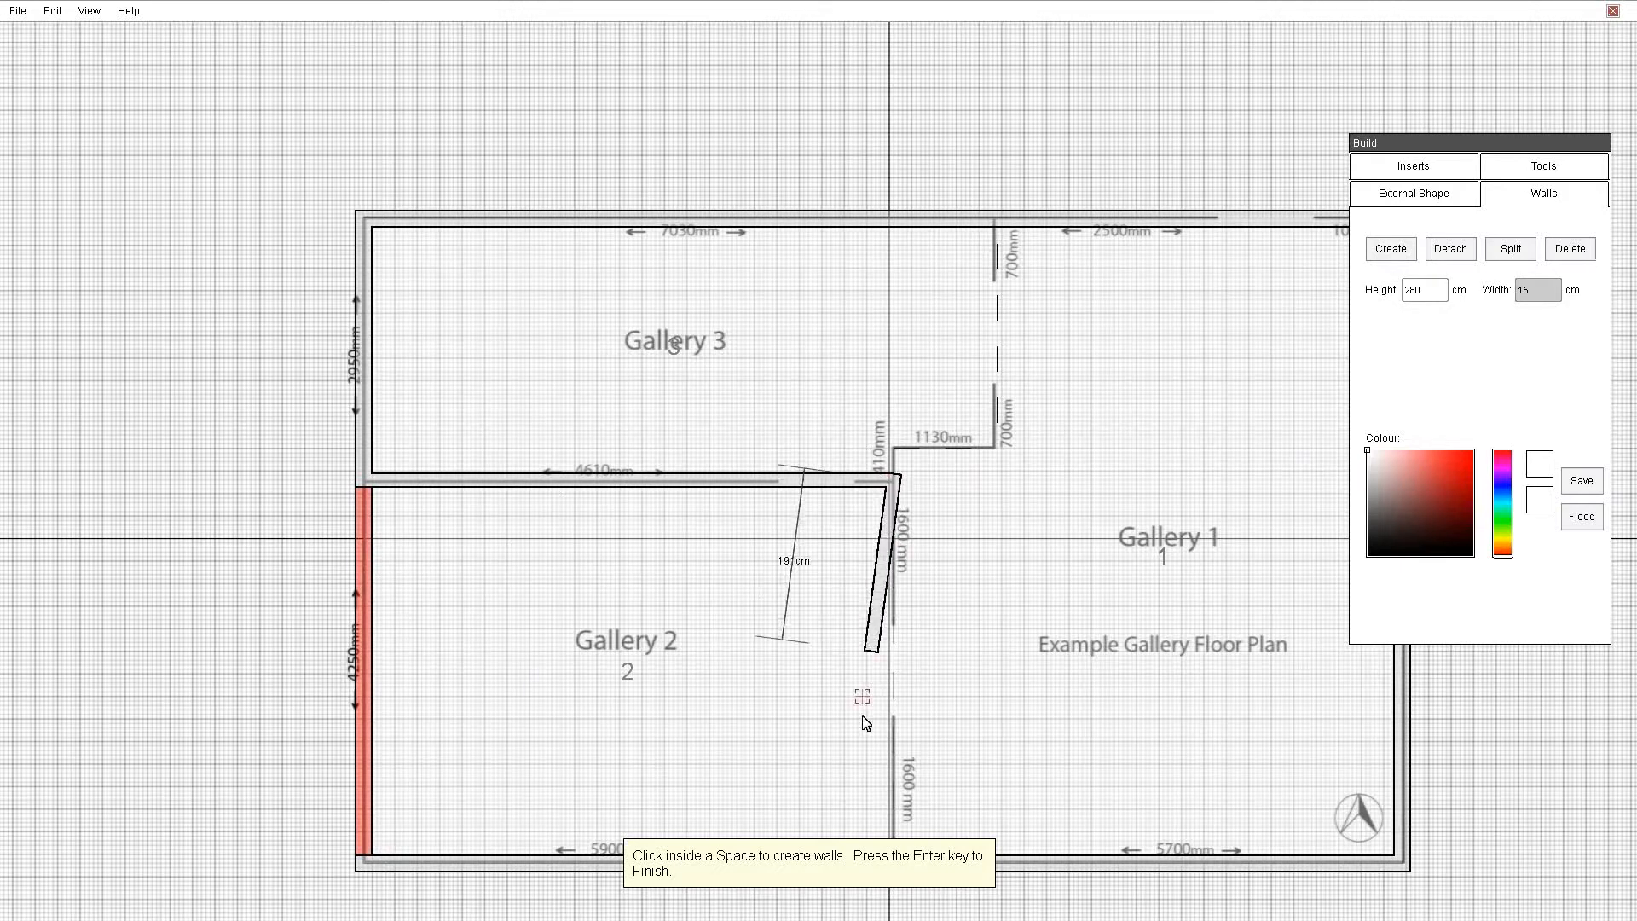
{"action": "left_click", "coordinate": [891, 861]}
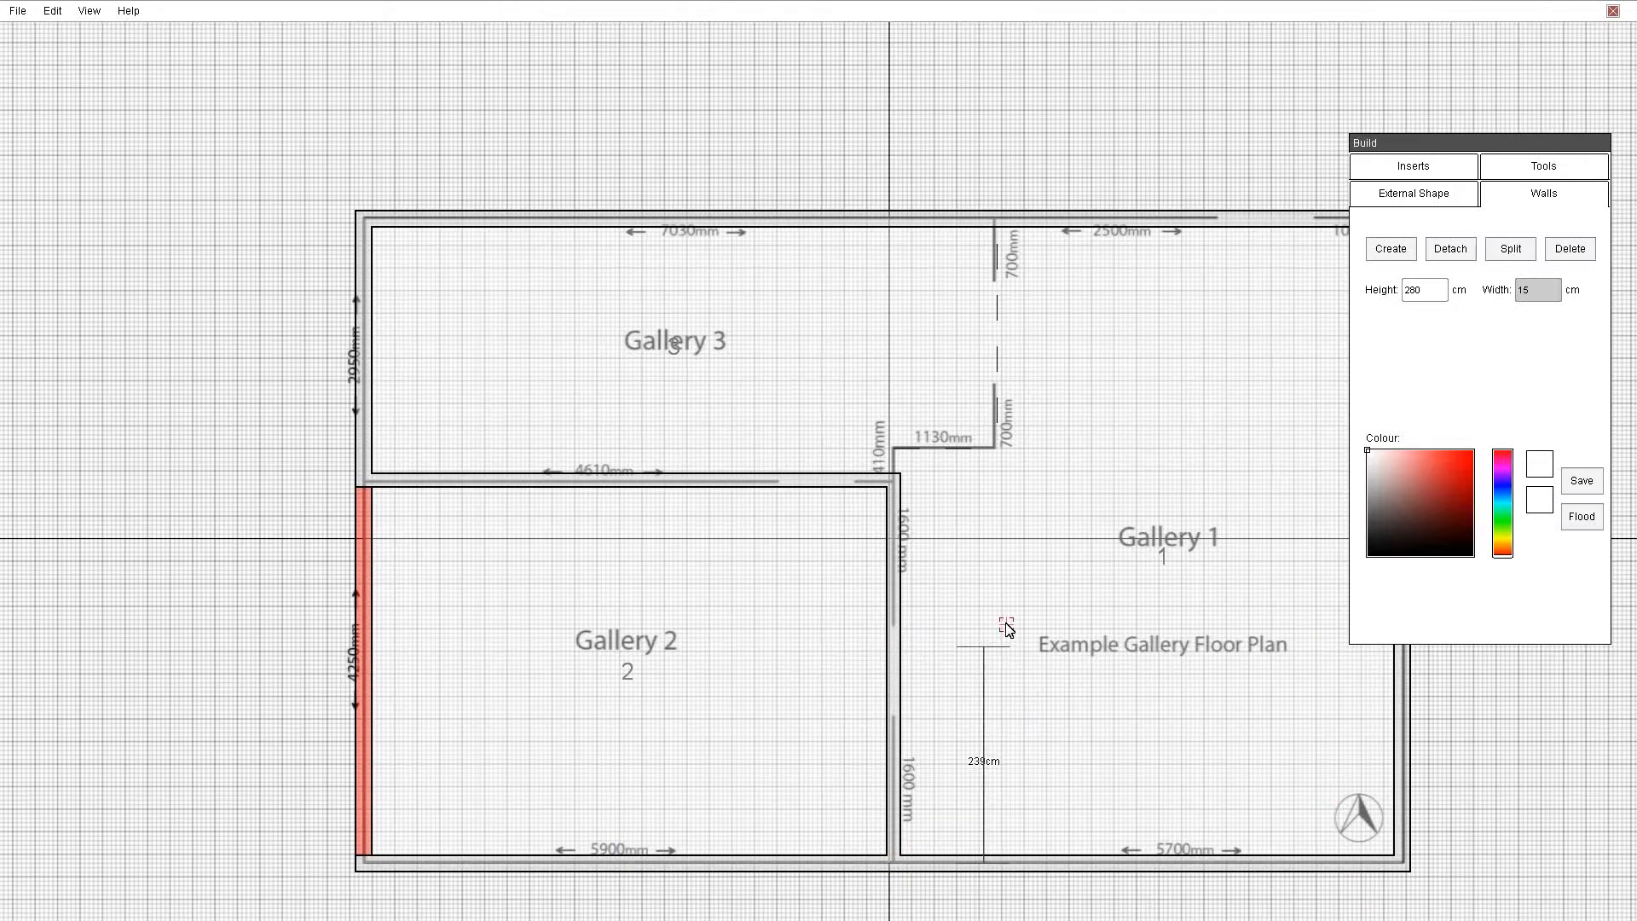
{"action": "key", "text": "space"}
{"action": "right_click_drag", "start_coordinate": [976, 619], "coordinate": [513, 542]}
{"action": "key", "text": "w"}
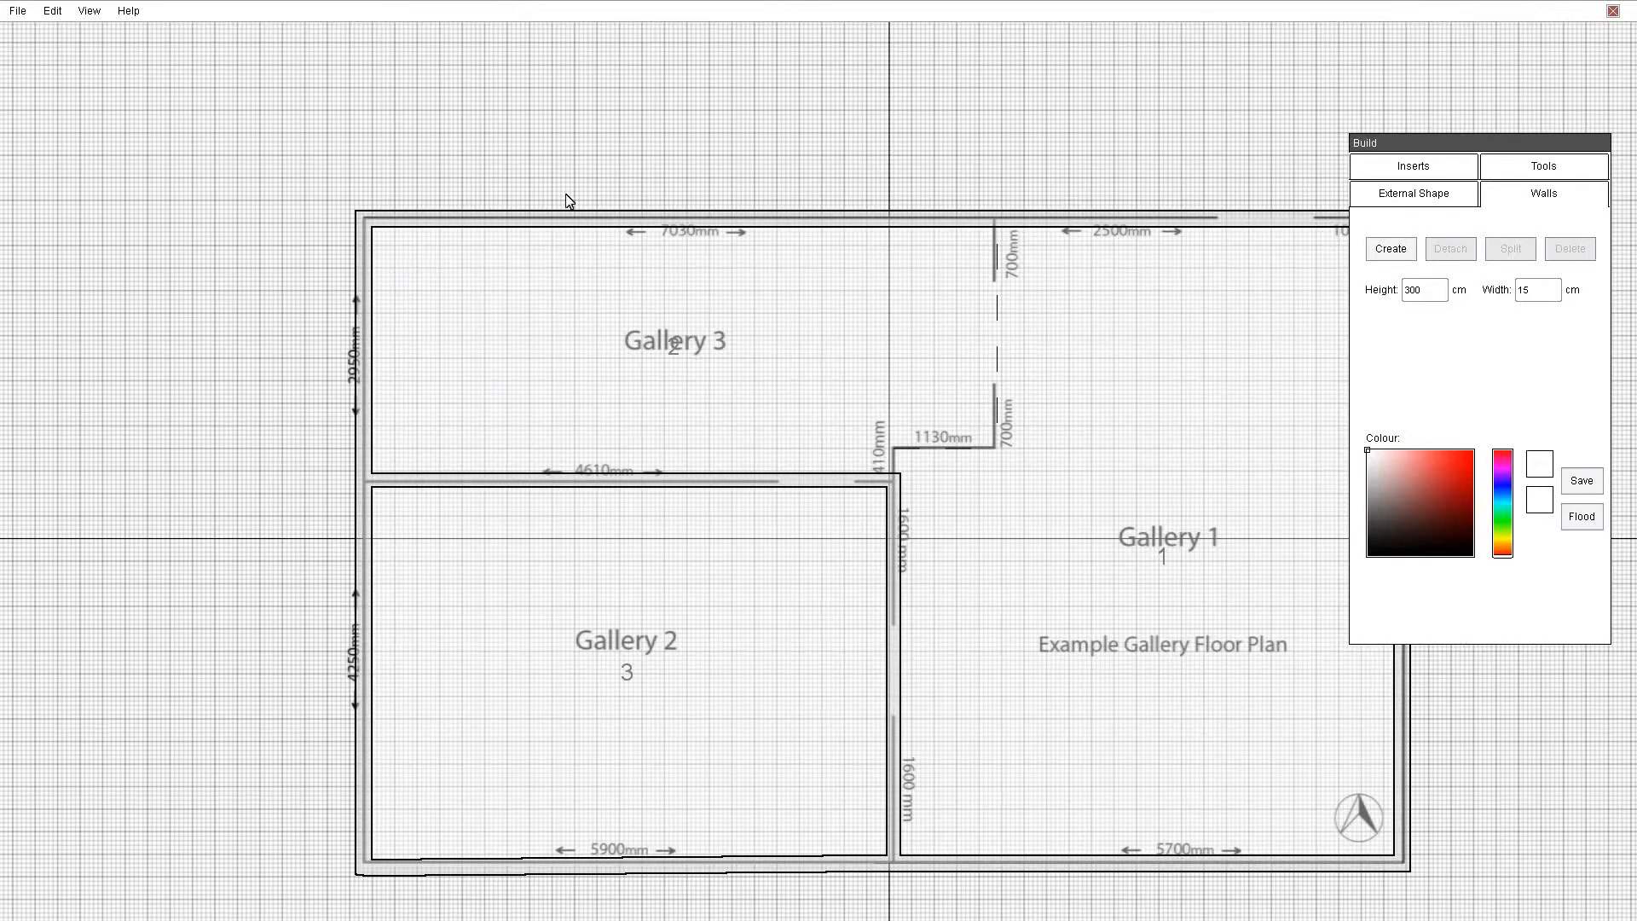
- Create 15 cm wide walls along the stepped boundary between Gallery 3 and Gallery 1, and check them in 3D
{"action": "left_click", "coordinate": [1403, 248]}
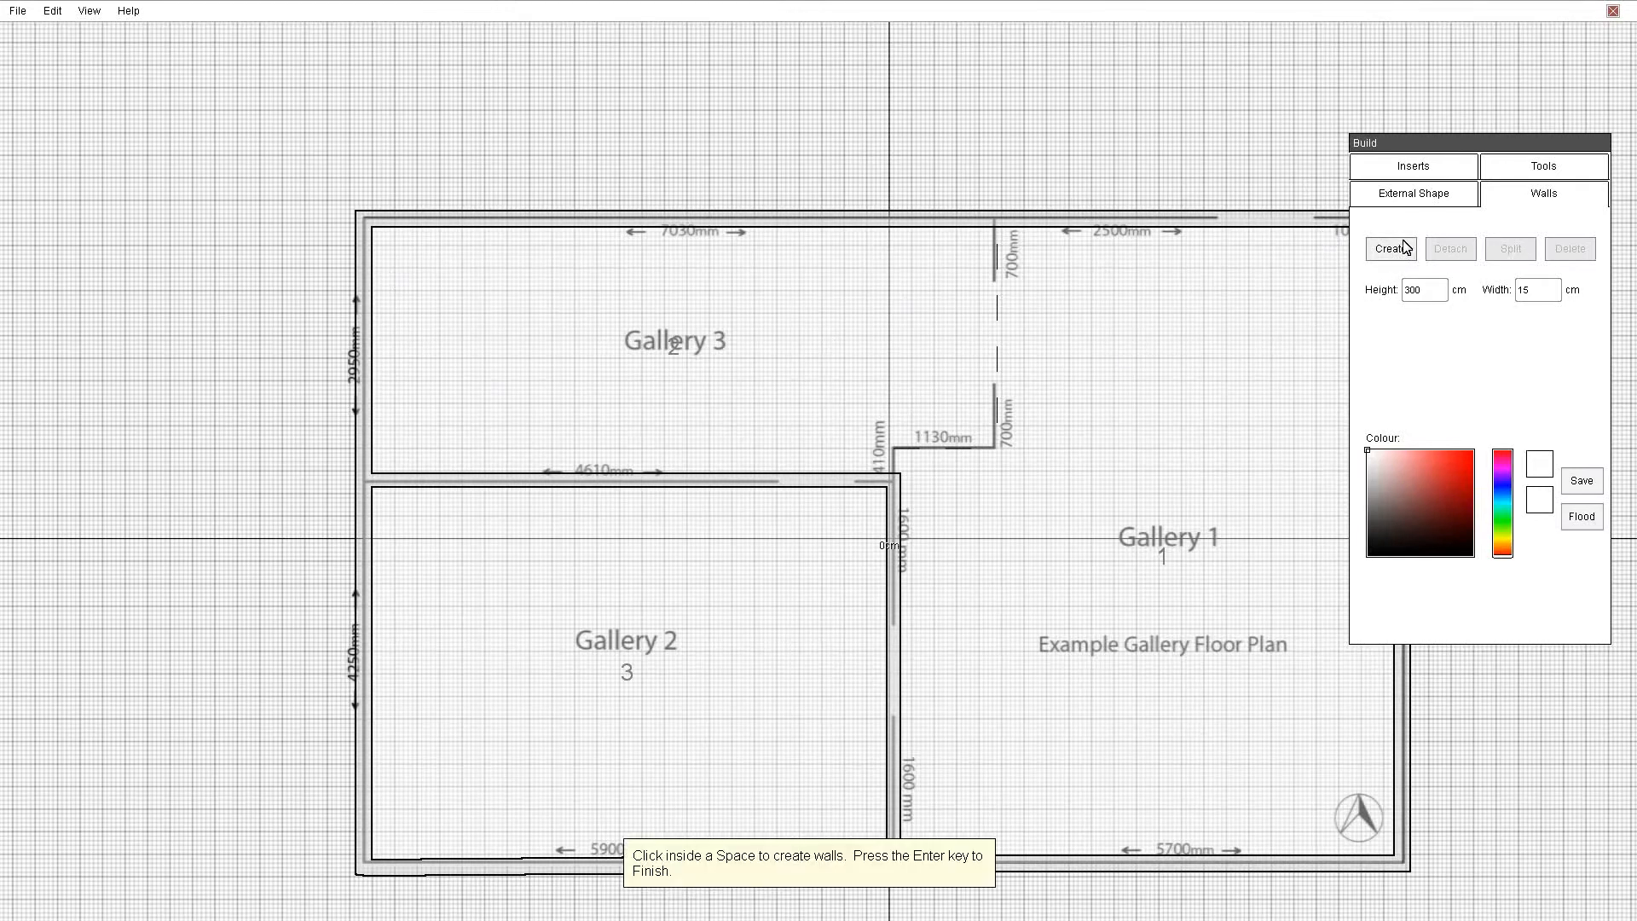
{"action": "left_click", "coordinate": [998, 225]}
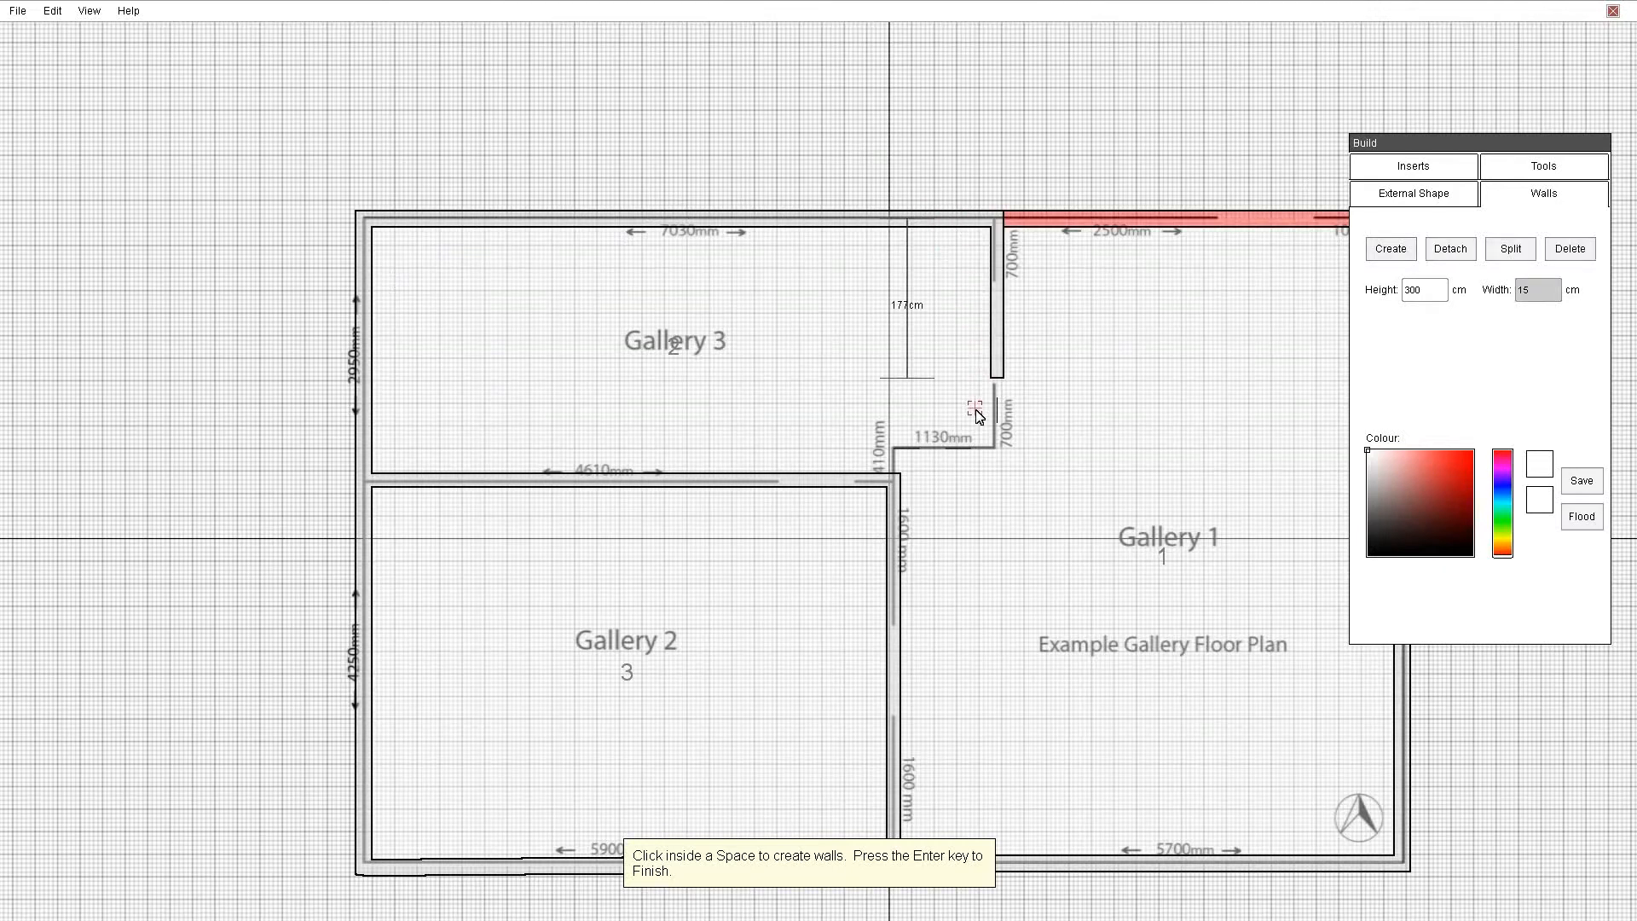
{"action": "left_click", "coordinate": [996, 446]}
{"action": "left_click", "coordinate": [891, 449]}
{"action": "left_click", "coordinate": [893, 481]}
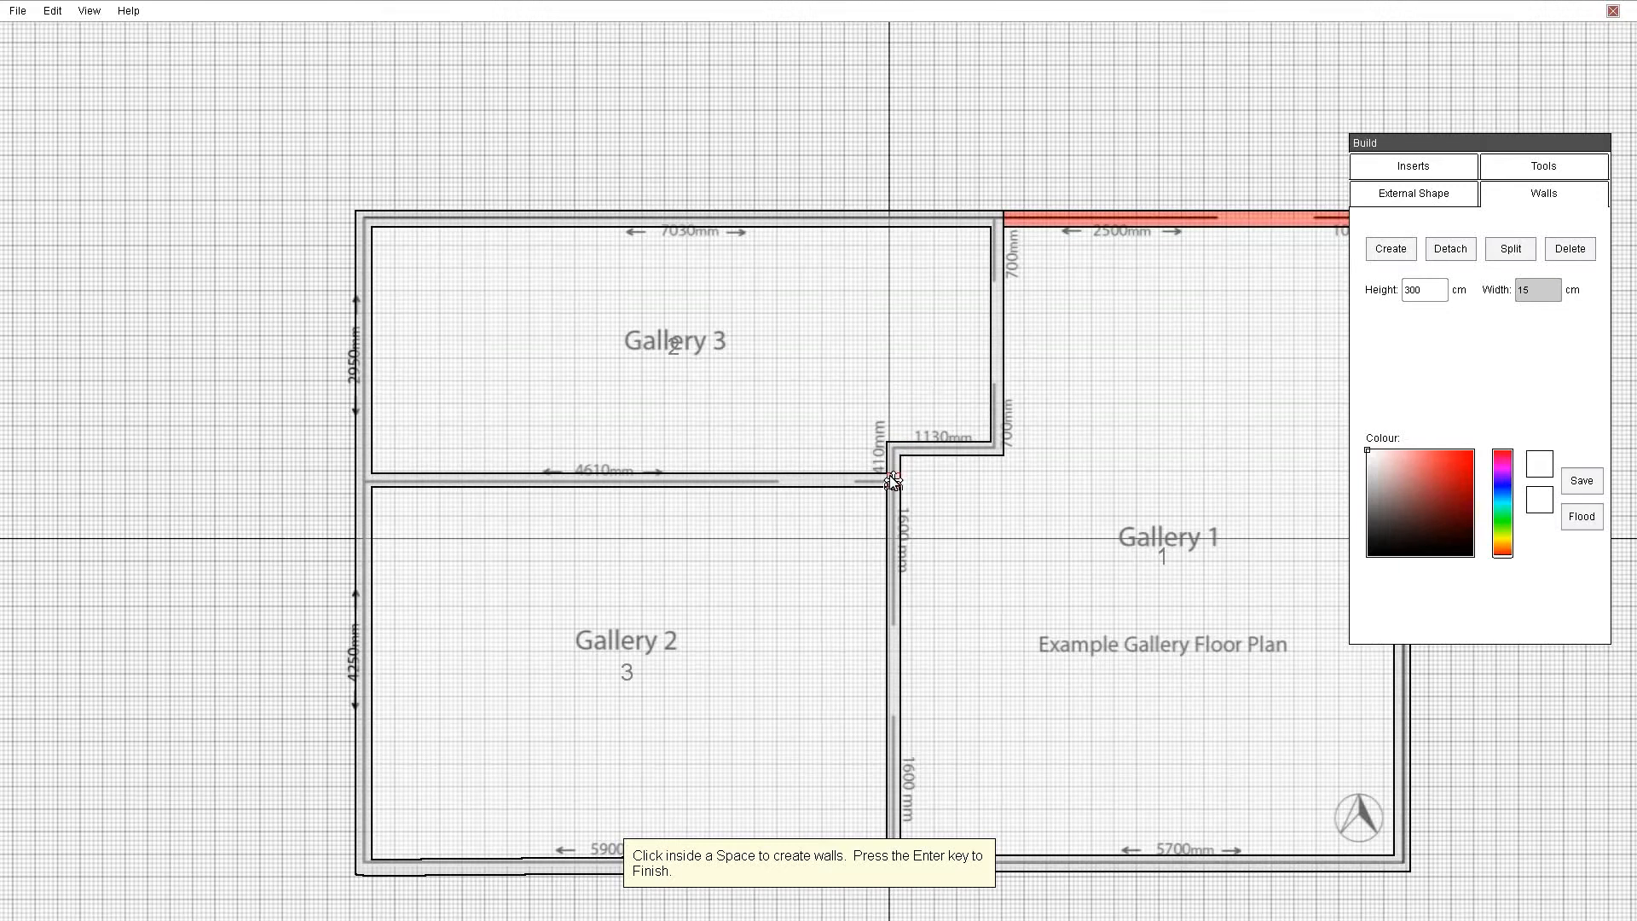
{"action": "key", "text": "Return"}
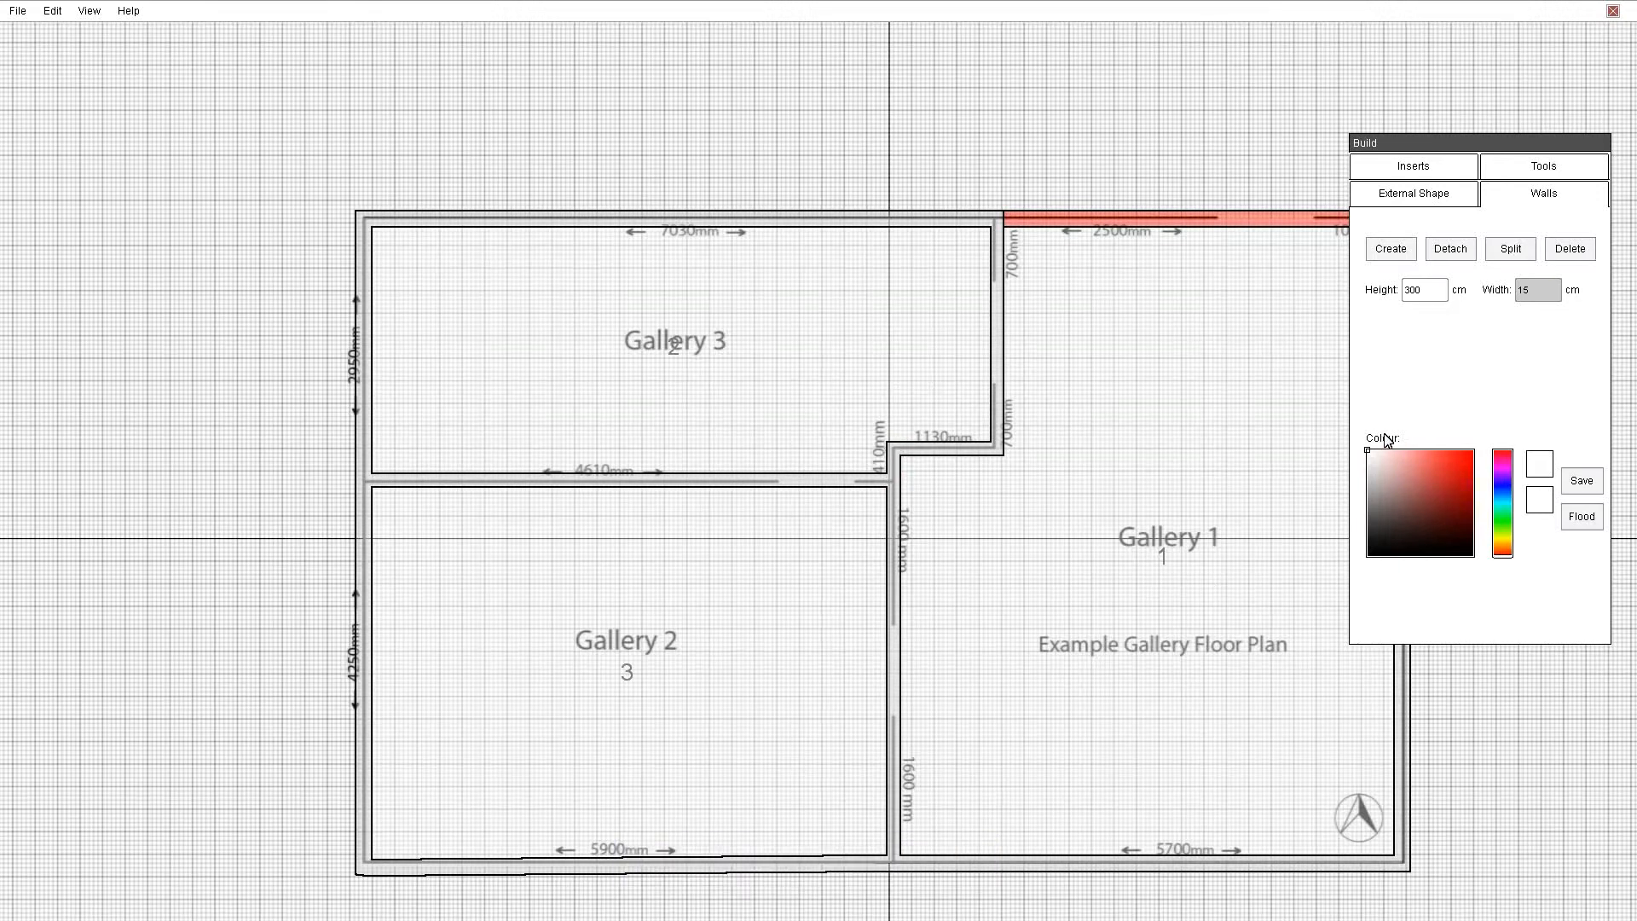
{"action": "key", "text": "space"}
{"action": "right_click_drag", "start_coordinate": [605, 572], "coordinate": [1186, 569]}
{"action": "key", "text": "w"}
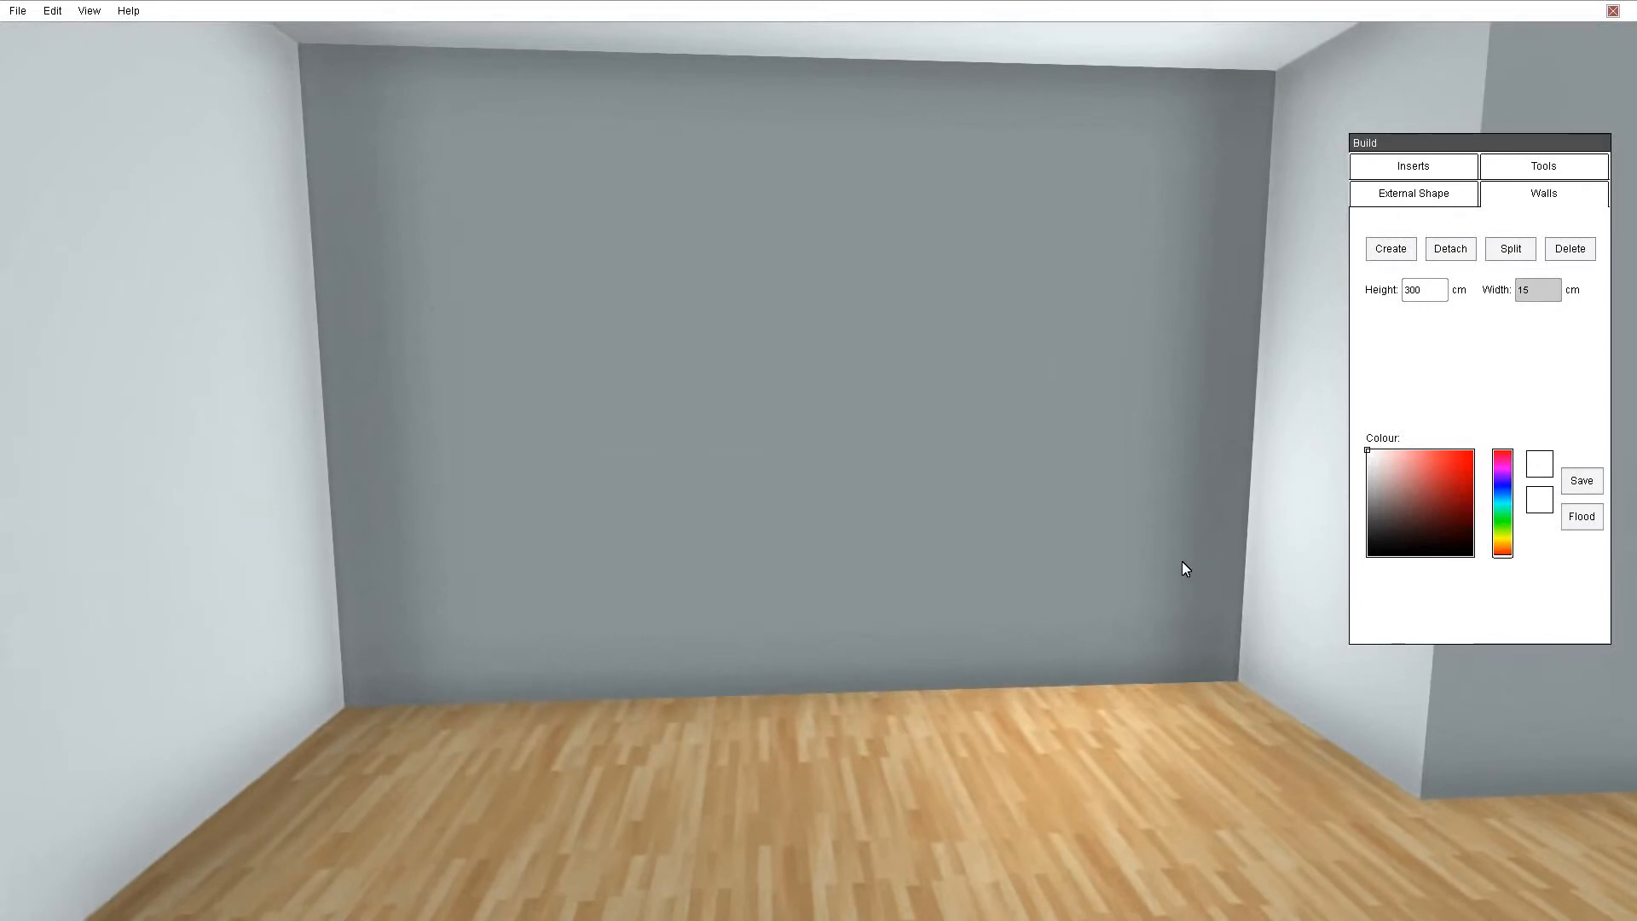
{"action": "key", "text": "space"}
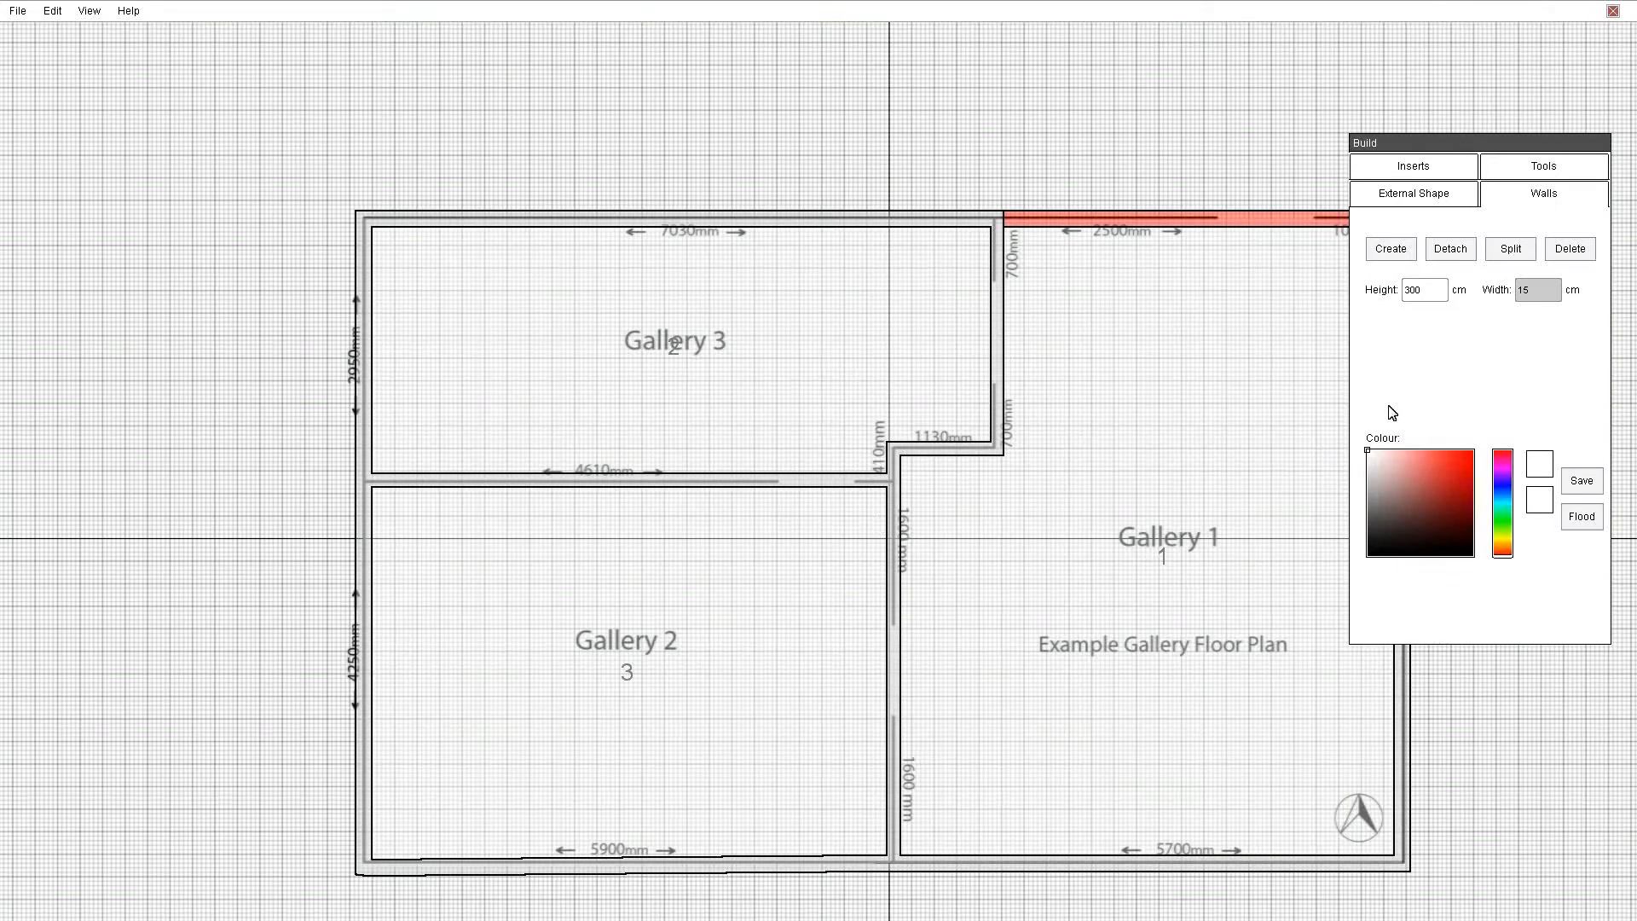
- Add a Door Way insert 150 cm wide and 210 cm high to the wall between Gallery 1 and Gallery 2
{"action": "left_click", "coordinate": [1441, 171]}
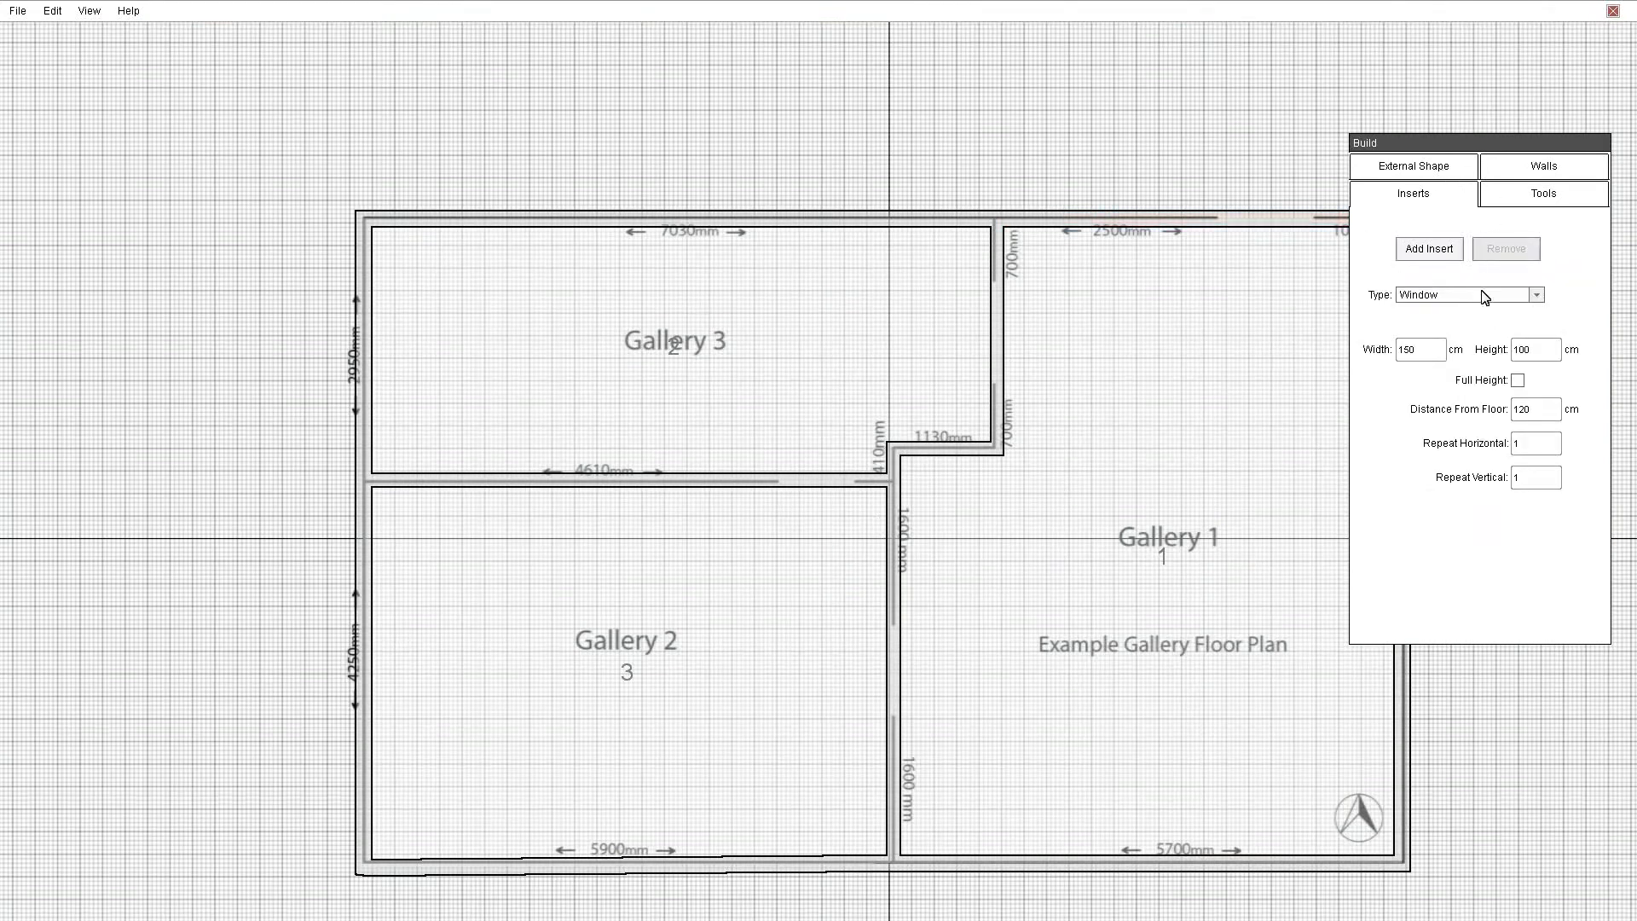
{"action": "left_click", "coordinate": [1526, 298]}
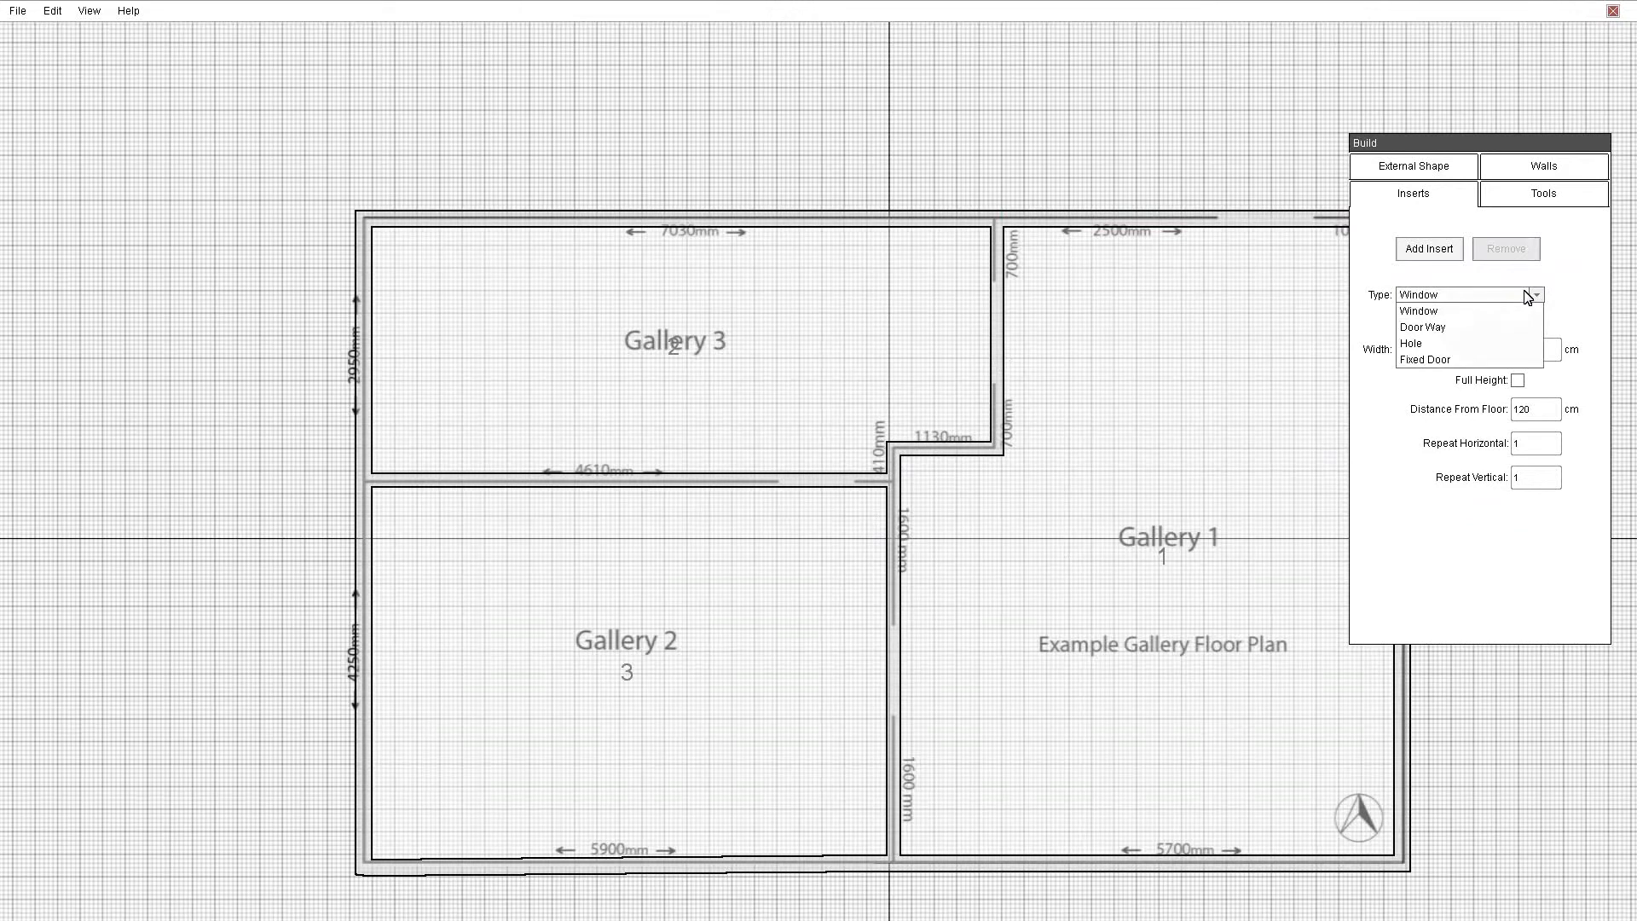
{"action": "left_click", "coordinate": [1443, 329]}
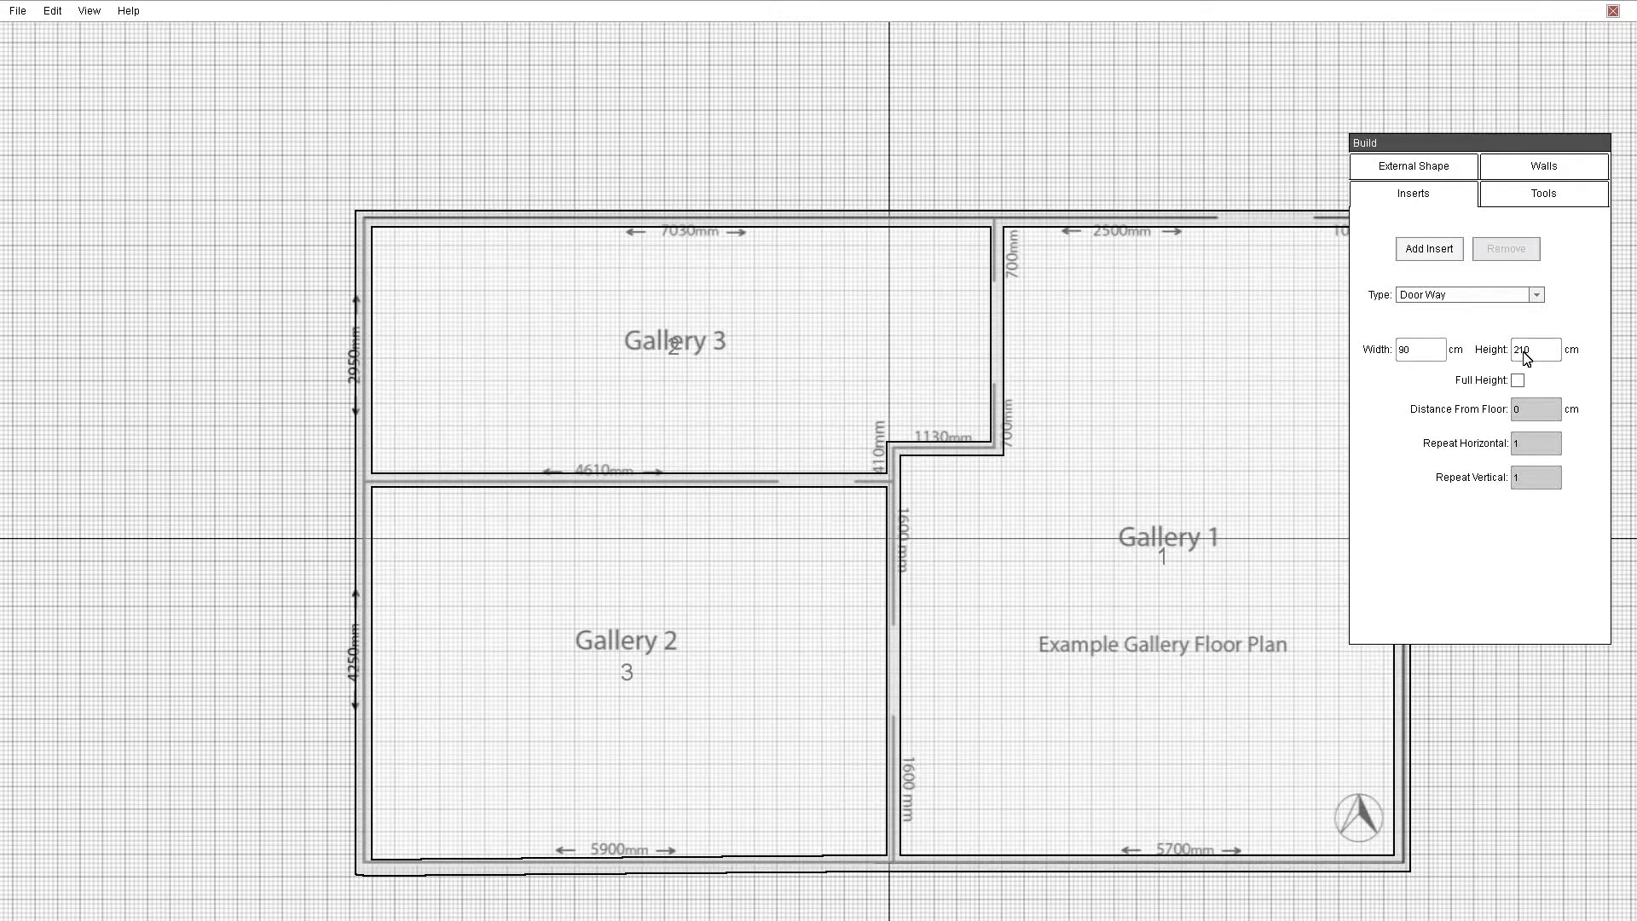
{"action": "left_click", "coordinate": [1415, 354]}
{"action": "double_click", "coordinate": [1409, 359]}
{"action": "type", "text": "15"}
{"action": "left_click", "coordinate": [1422, 253]}
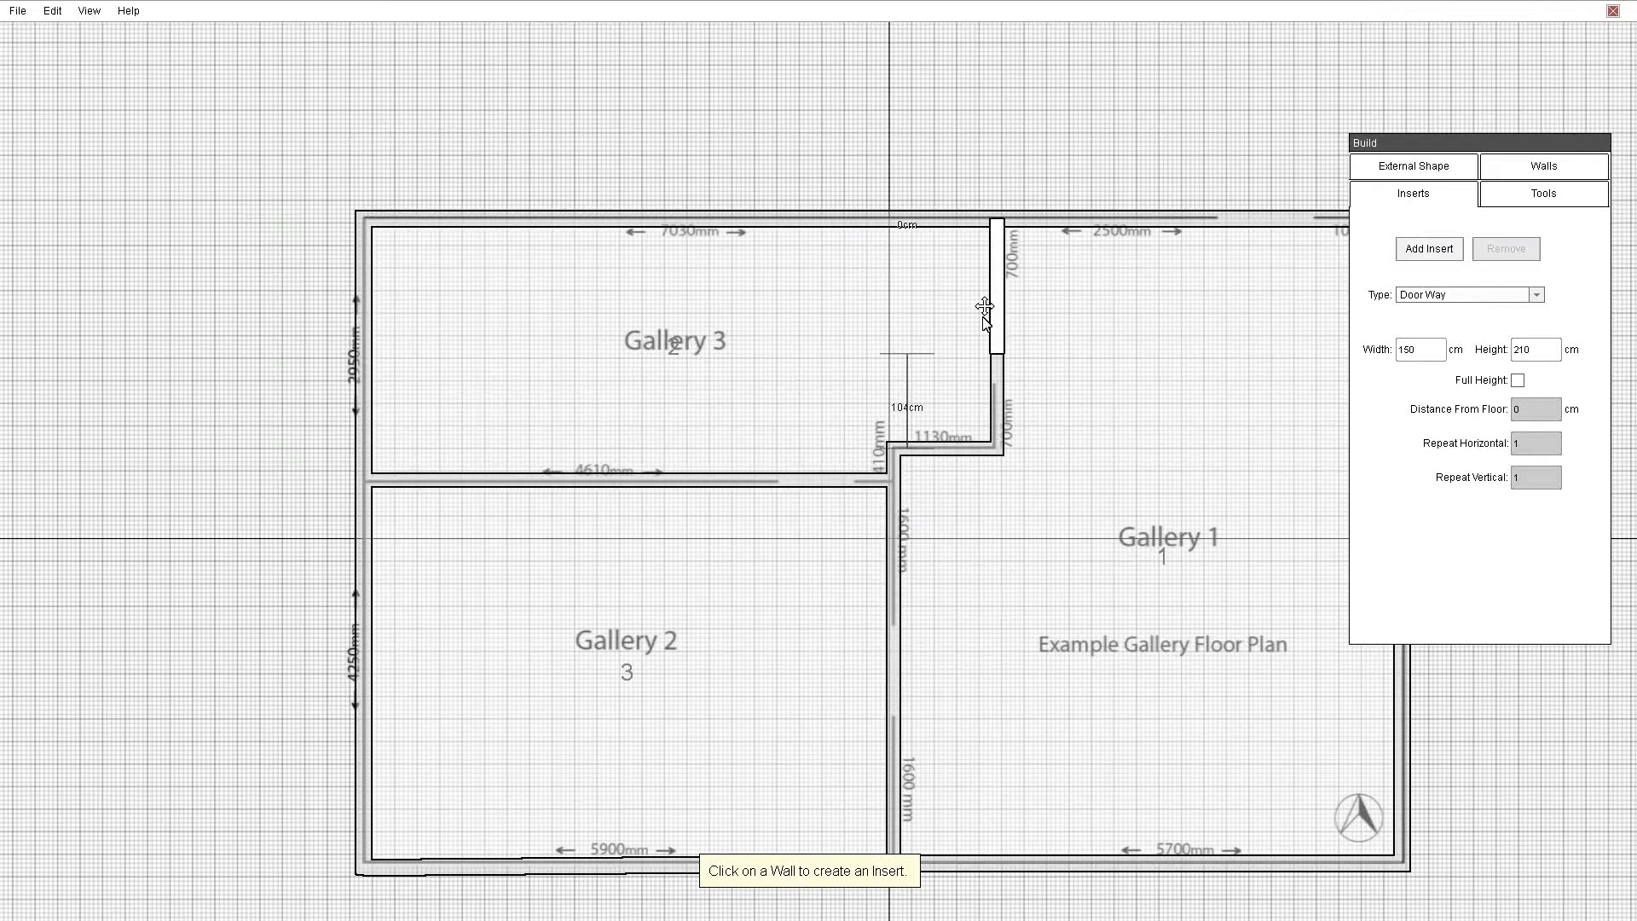
{"action": "left_click", "coordinate": [892, 677]}
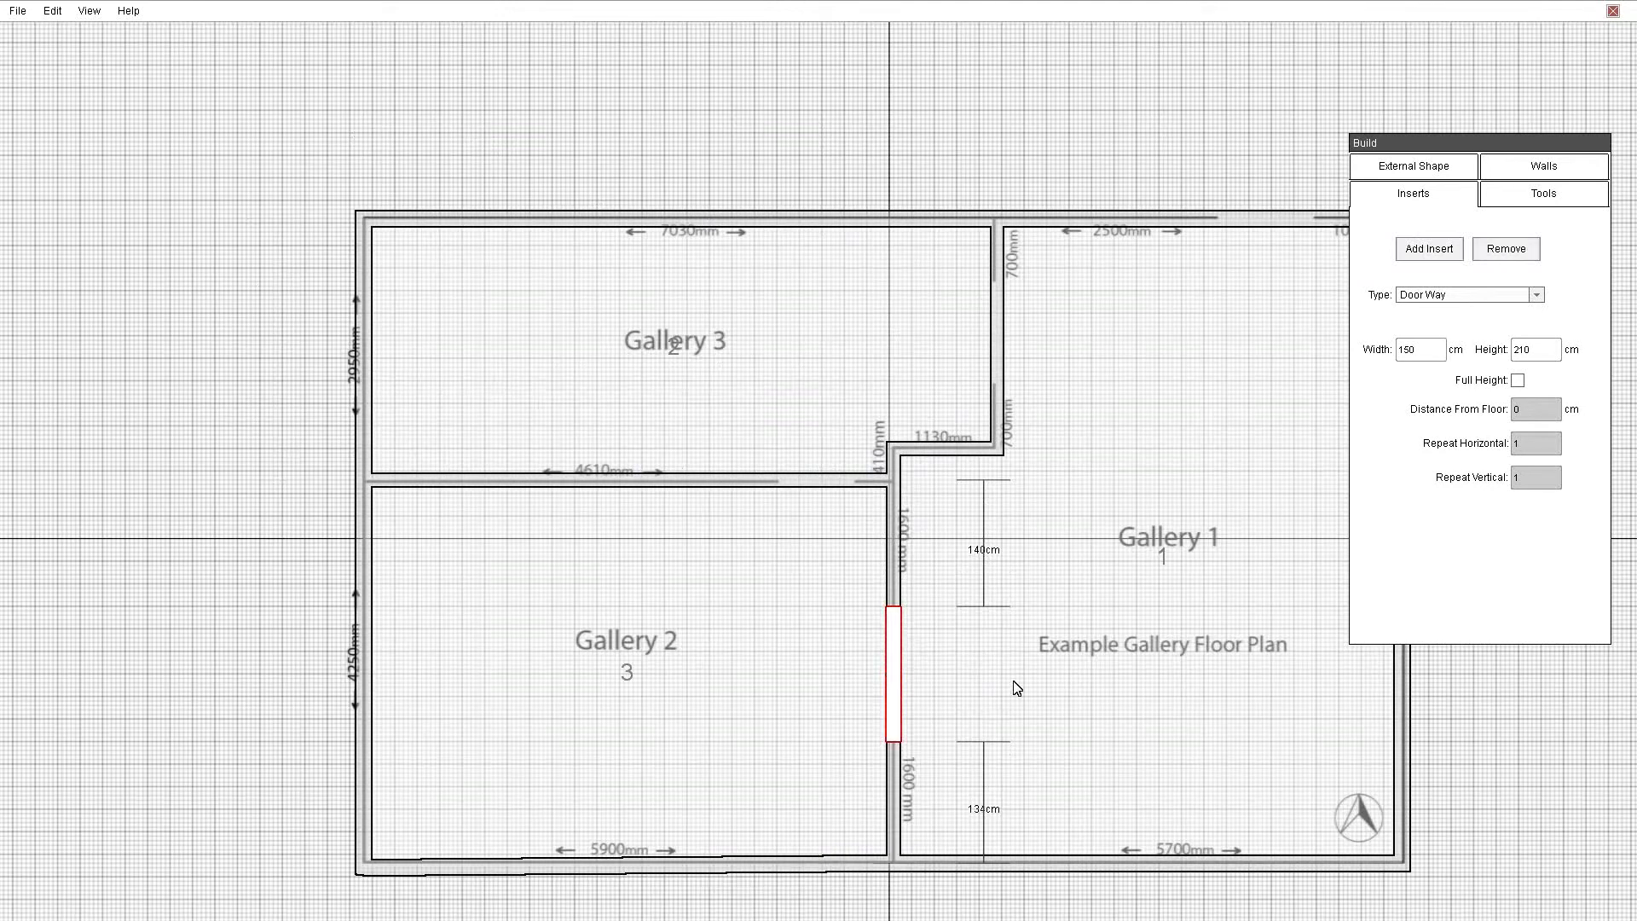
- Examine the doorway into Gallery 2 up close in the 3D preview, deselect it and return to the plan
{"action": "key", "text": "space"}
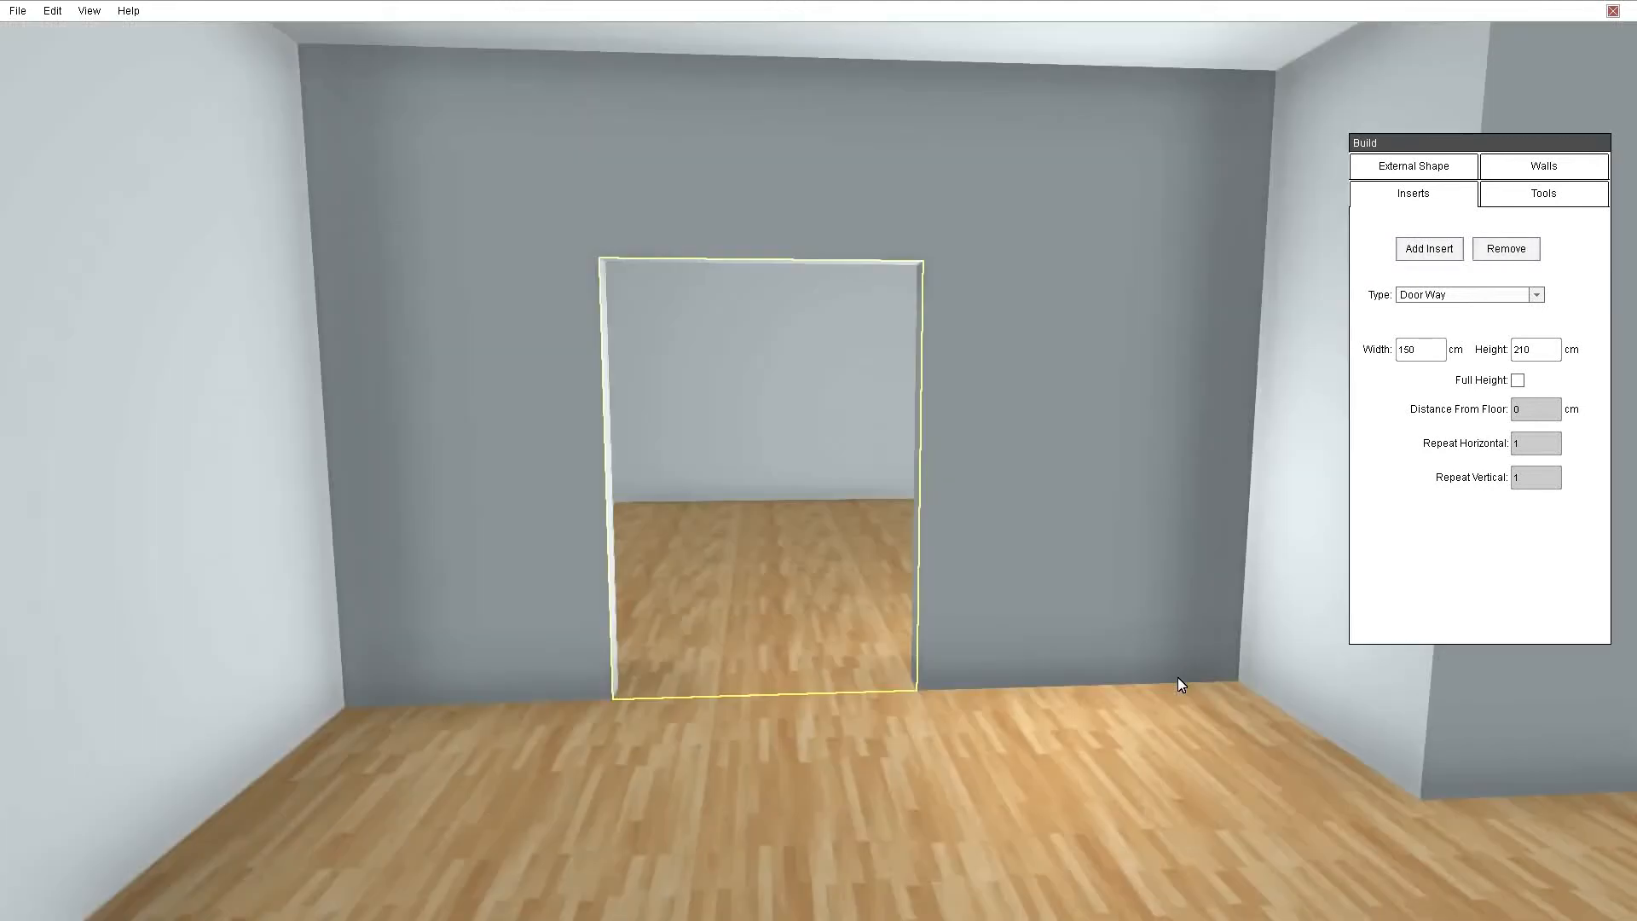
{"action": "right_click_drag", "start_coordinate": [1158, 658], "coordinate": [1092, 771]}
{"action": "key", "text": "w"}
{"action": "key", "text": "w"}
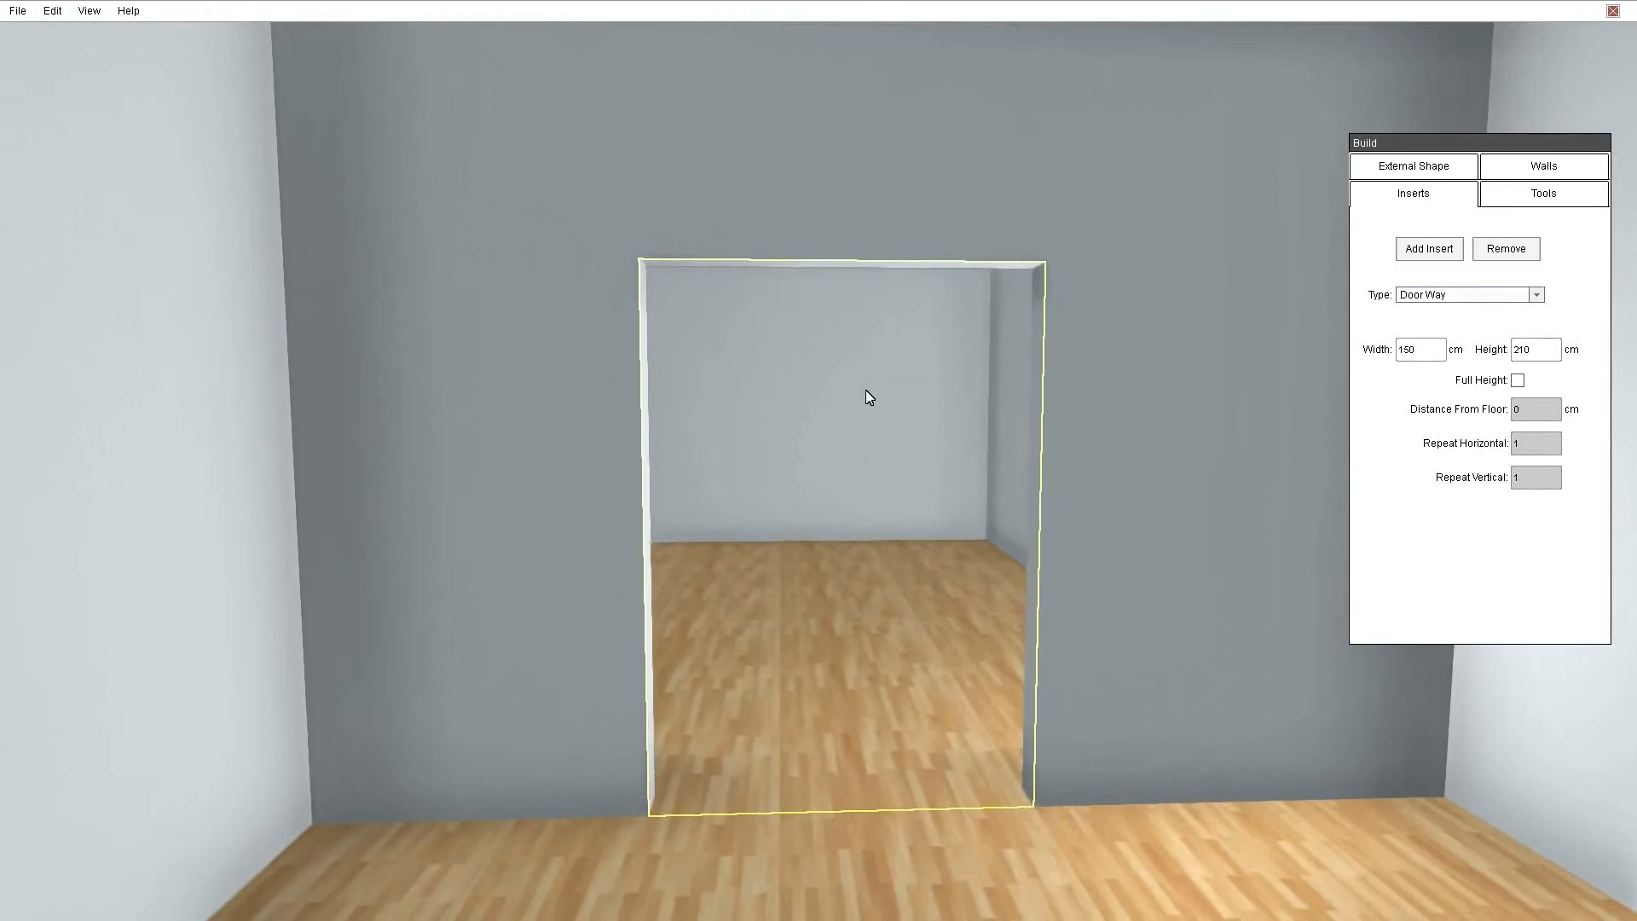
{"action": "left_click", "coordinate": [1047, 546]}
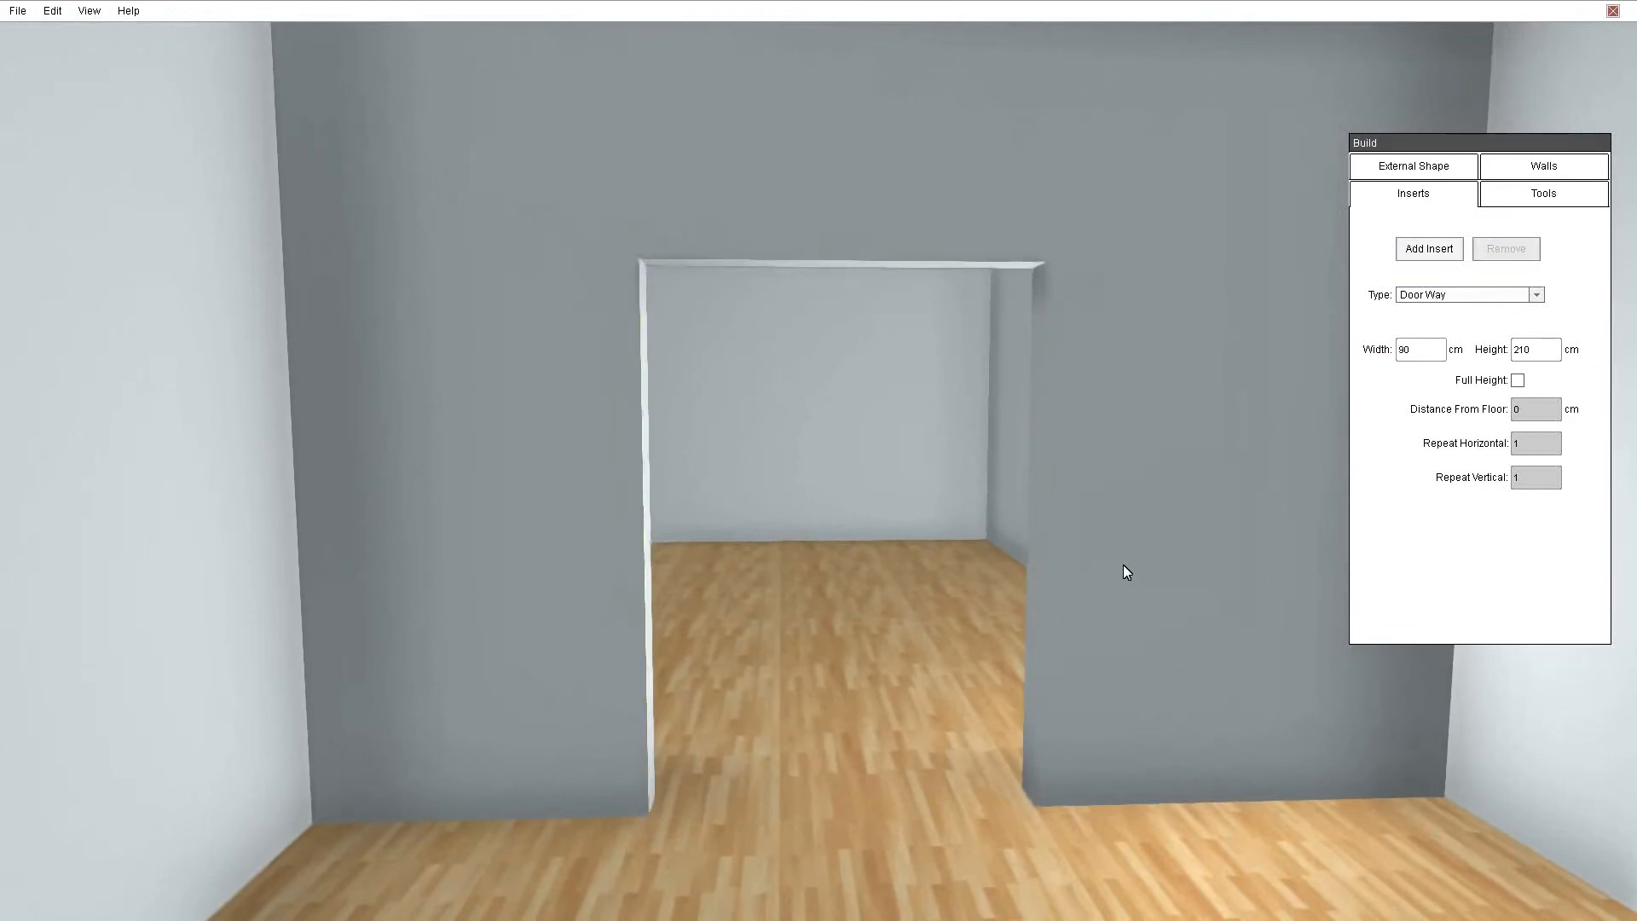
{"action": "key", "text": "space"}
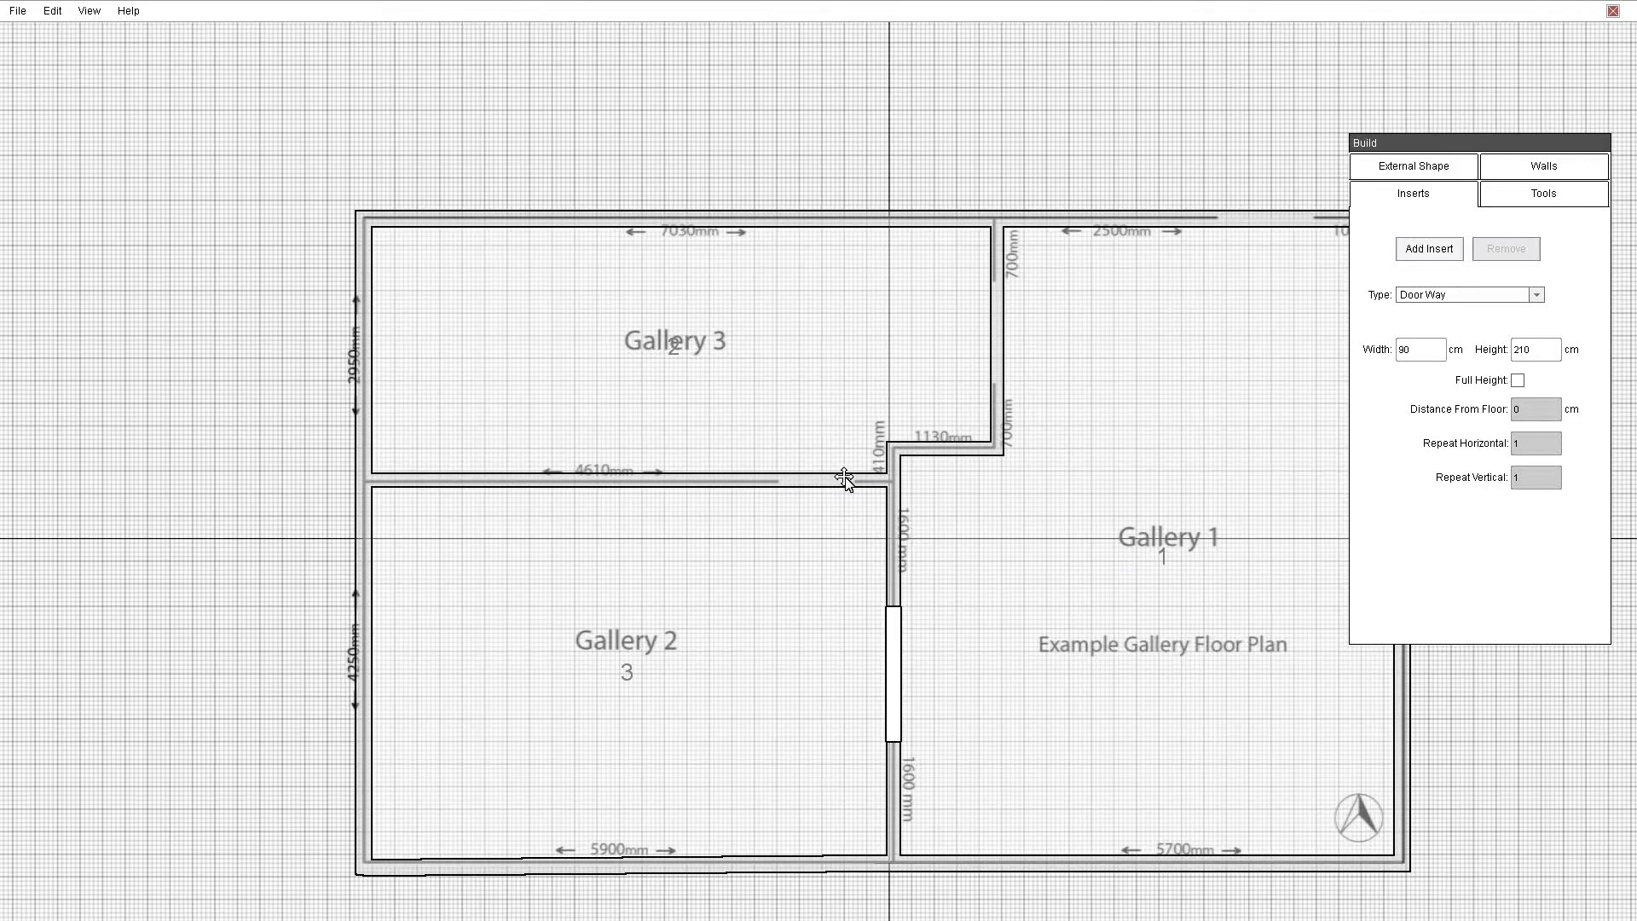
- Add a Door Way insert 100 cm wide and 210 cm high to the wall between Gallery 2 and Gallery 3
{"action": "left_click_drag", "start_coordinate": [1420, 360], "coordinate": [1390, 352]}
{"action": "type", "text": "100"}
{"action": "left_click", "coordinate": [1449, 252]}
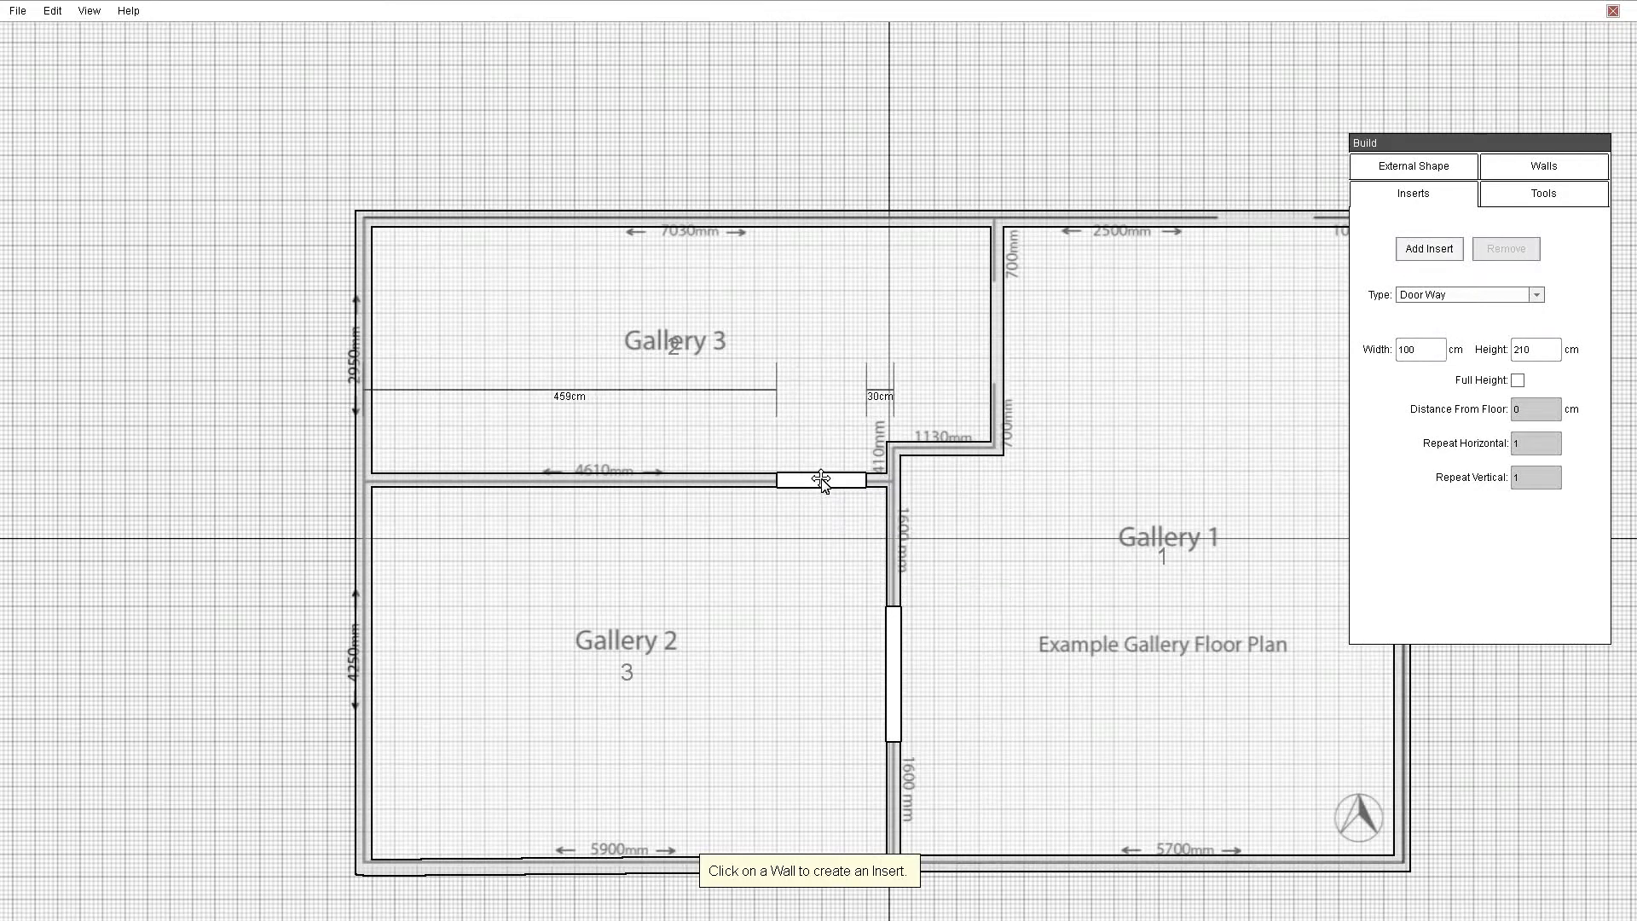
{"action": "left_click", "coordinate": [822, 479]}
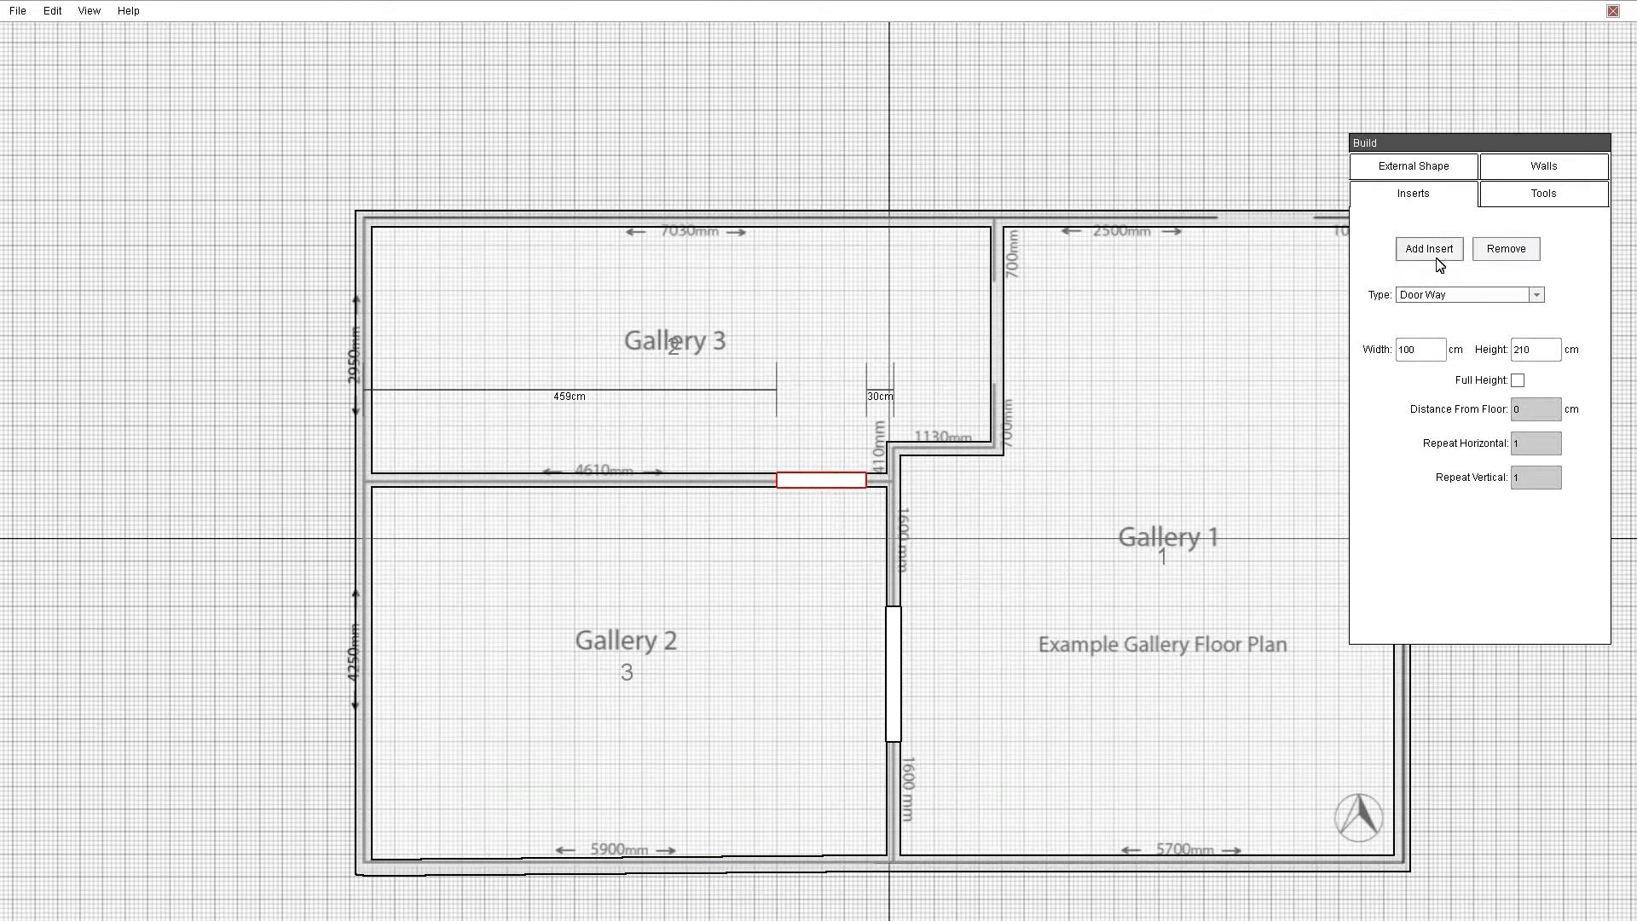
- Set the insert width to 150 cm, add a Door Way of that width between Gallery 3 and Gallery 1, and check it in 3D
{"action": "left_click_drag", "start_coordinate": [1423, 355], "coordinate": [1398, 352]}
{"action": "type", "text": "150"}
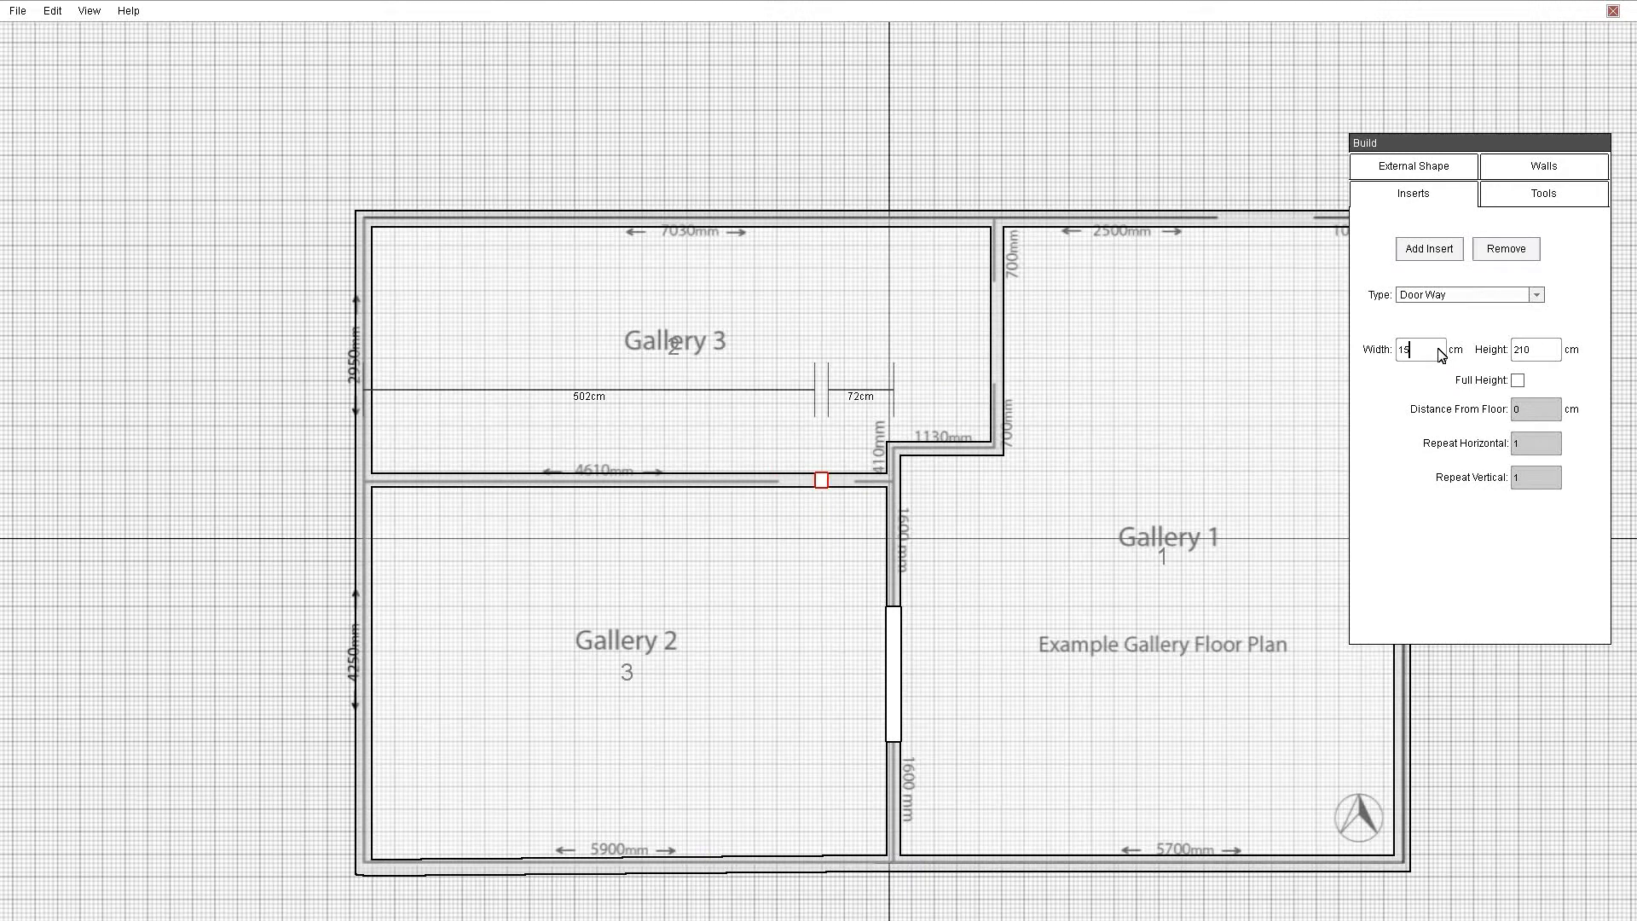
{"action": "left_click", "coordinate": [1429, 248]}
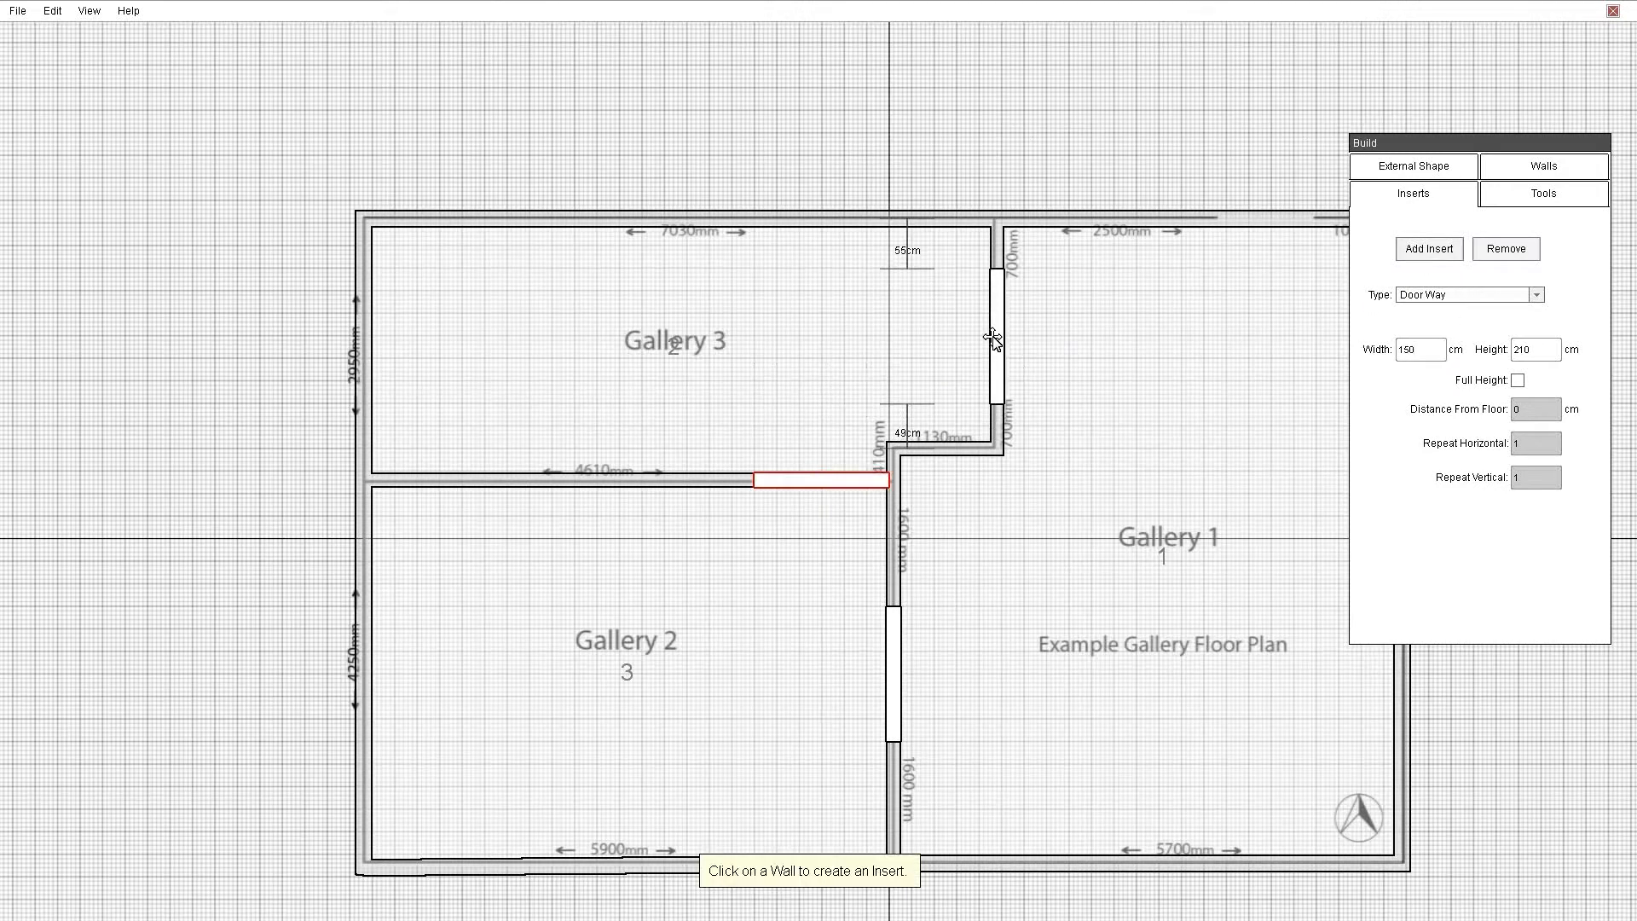
{"action": "left_click", "coordinate": [1013, 342]}
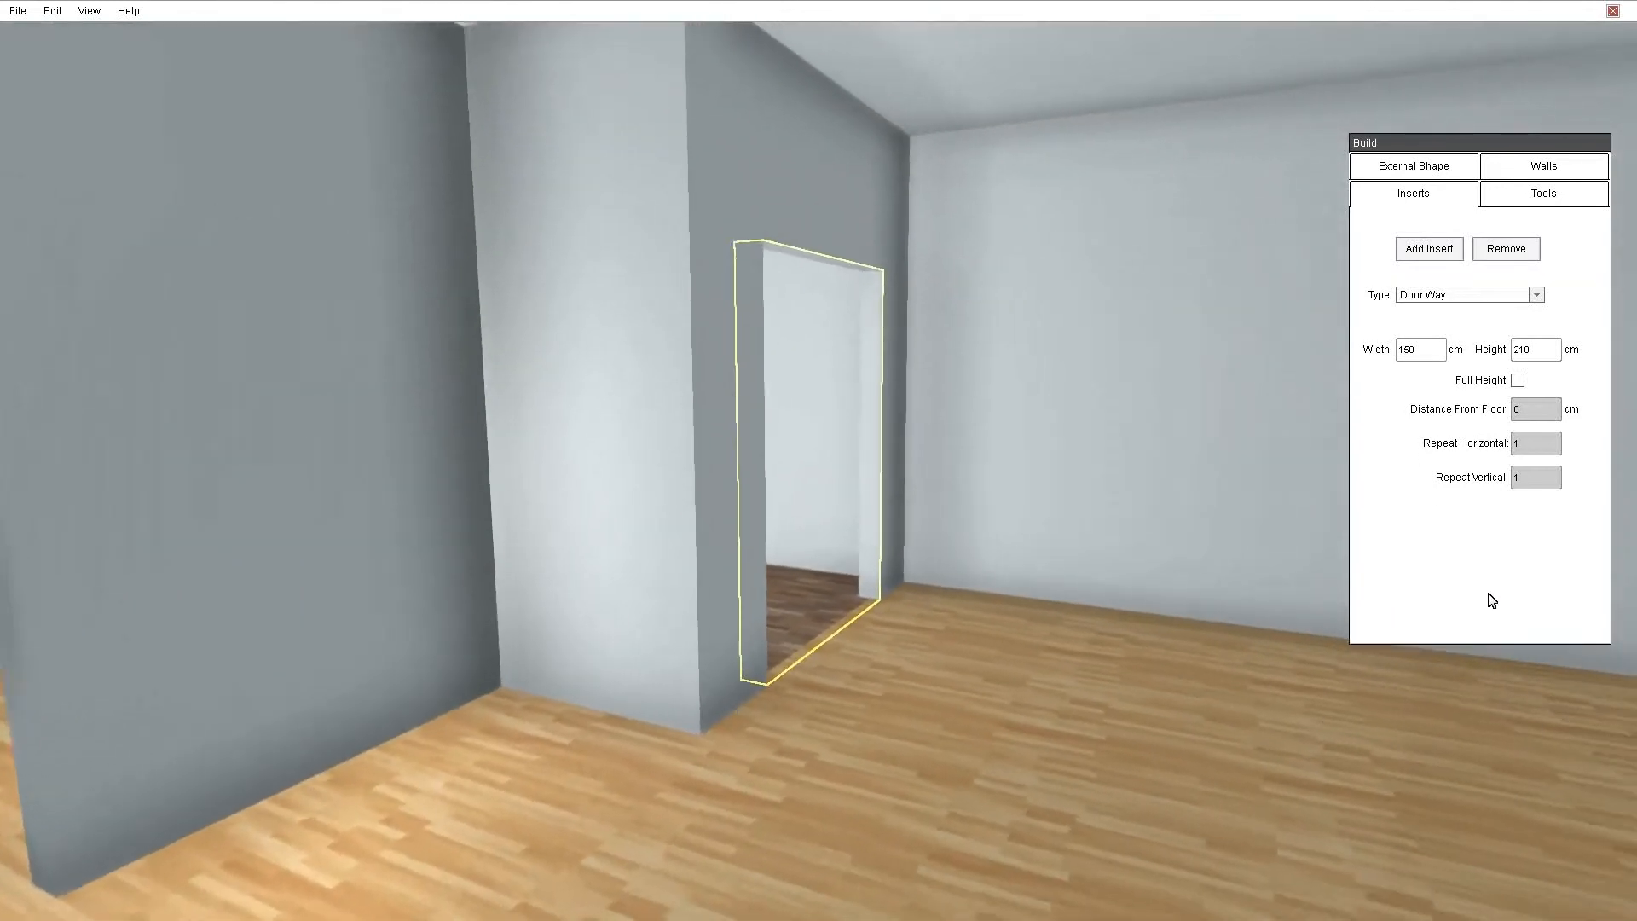
{"action": "right_click_drag", "start_coordinate": [1488, 593], "coordinate": [8, 618]}
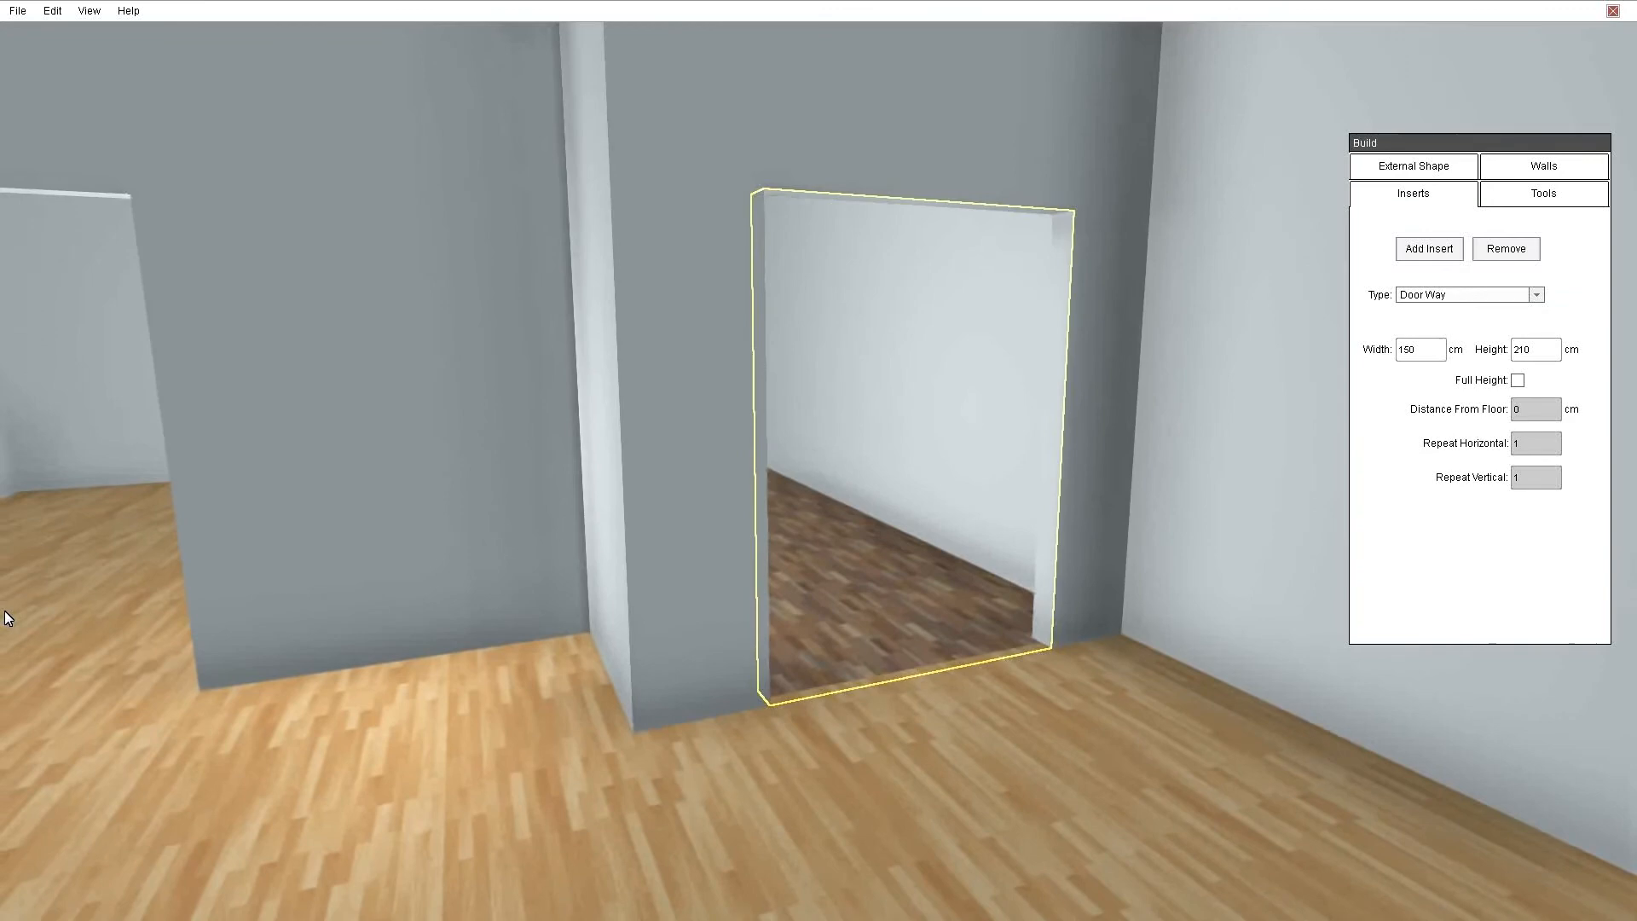
{"action": "key", "text": "space"}
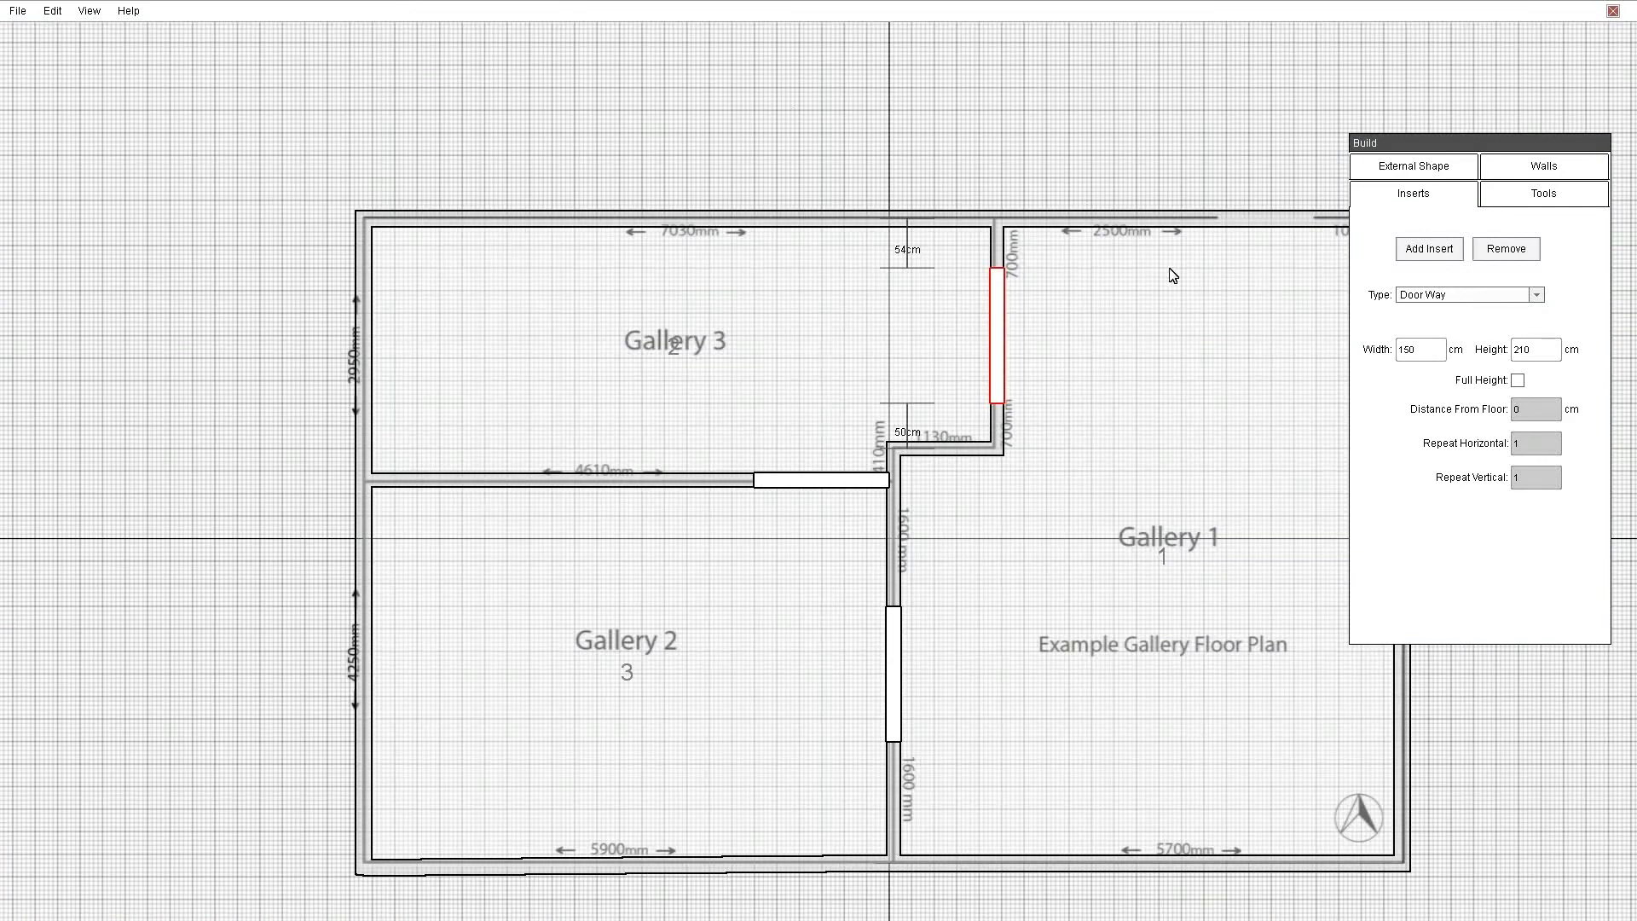
- Add a Fixed Door insert 150 cm wide and 210 cm high at the marked opening in Gallery 1's upper external wall
{"action": "left_click_drag", "start_coordinate": [1451, 148], "coordinate": [1445, 152]}
{"action": "right_click_drag", "start_coordinate": [1136, 373], "coordinate": [724, 356]}
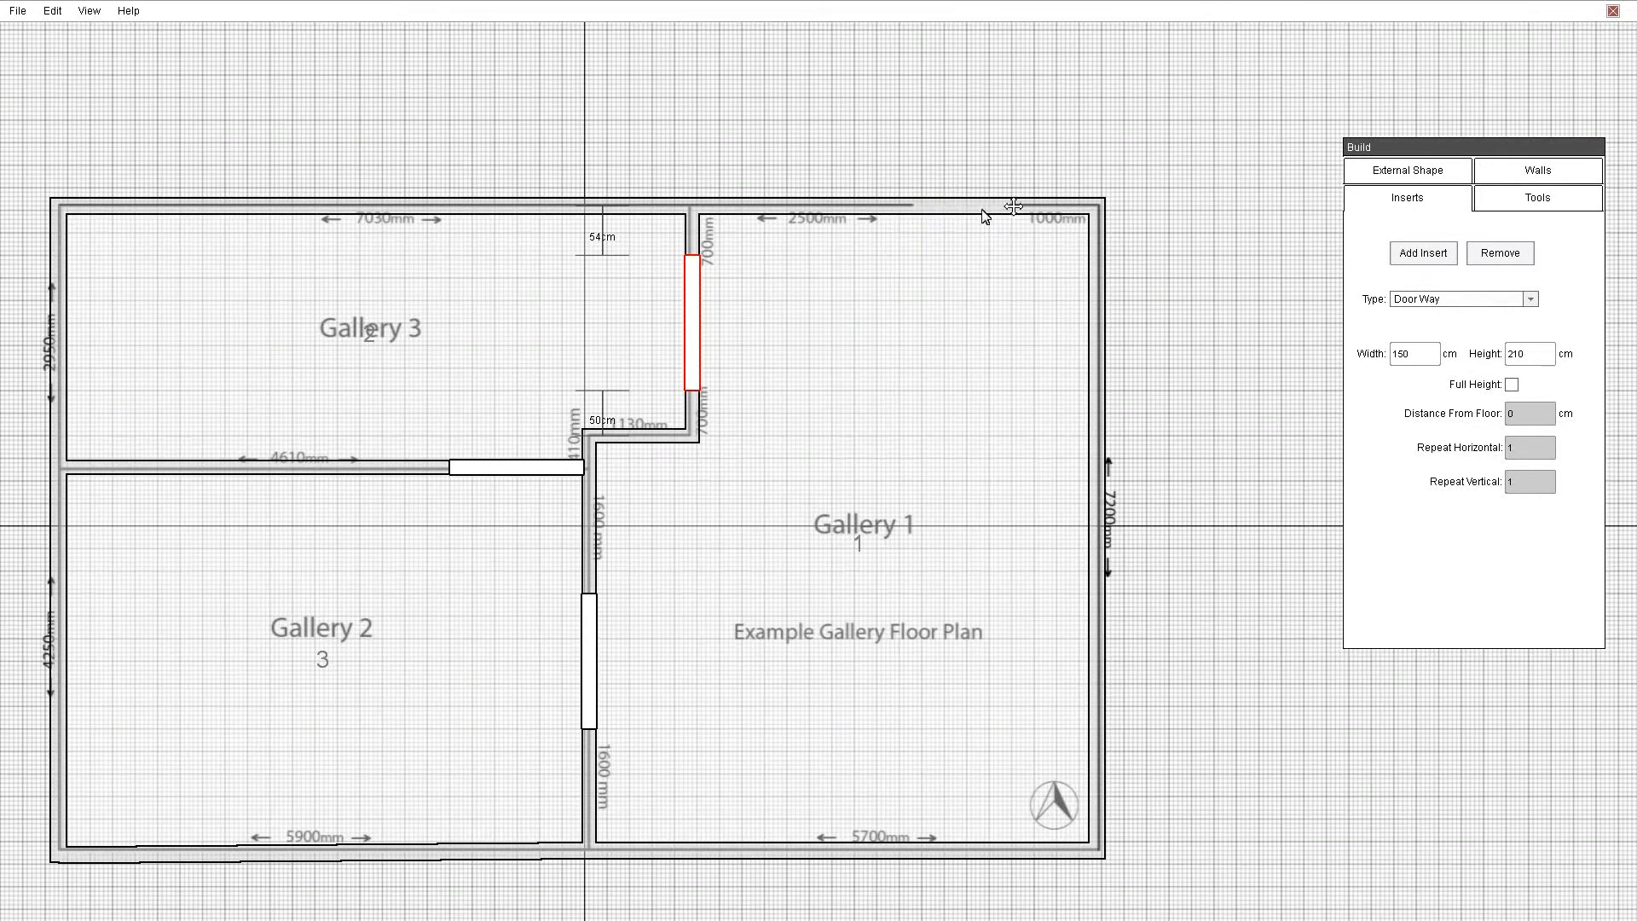
{"action": "left_click", "coordinate": [1452, 303]}
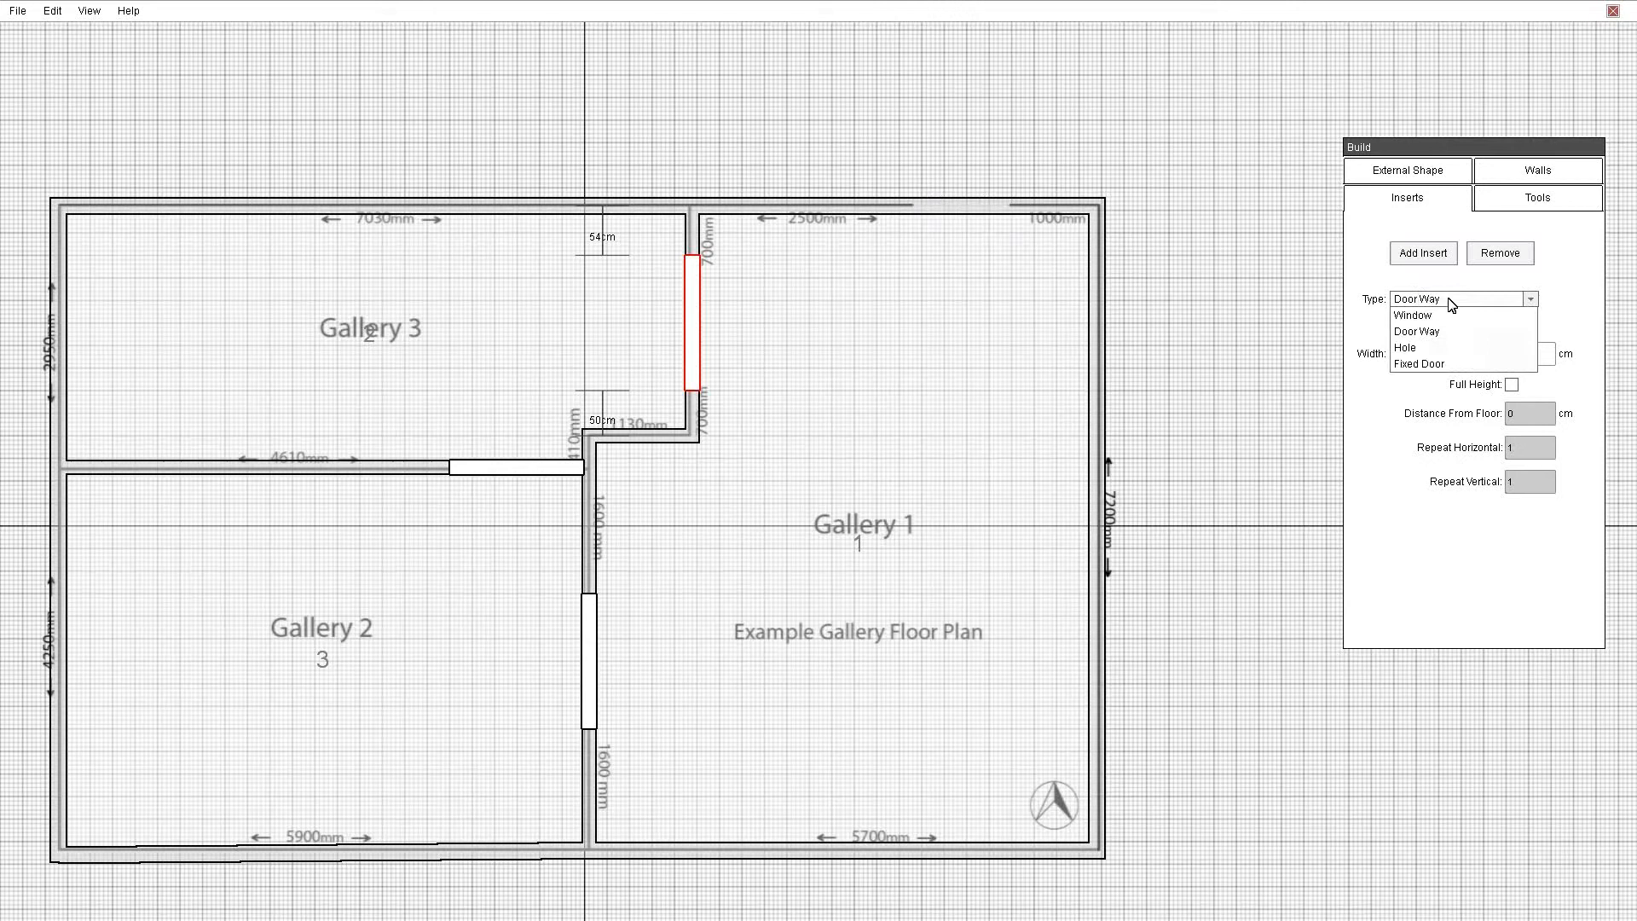
{"action": "left_click", "coordinate": [1421, 357]}
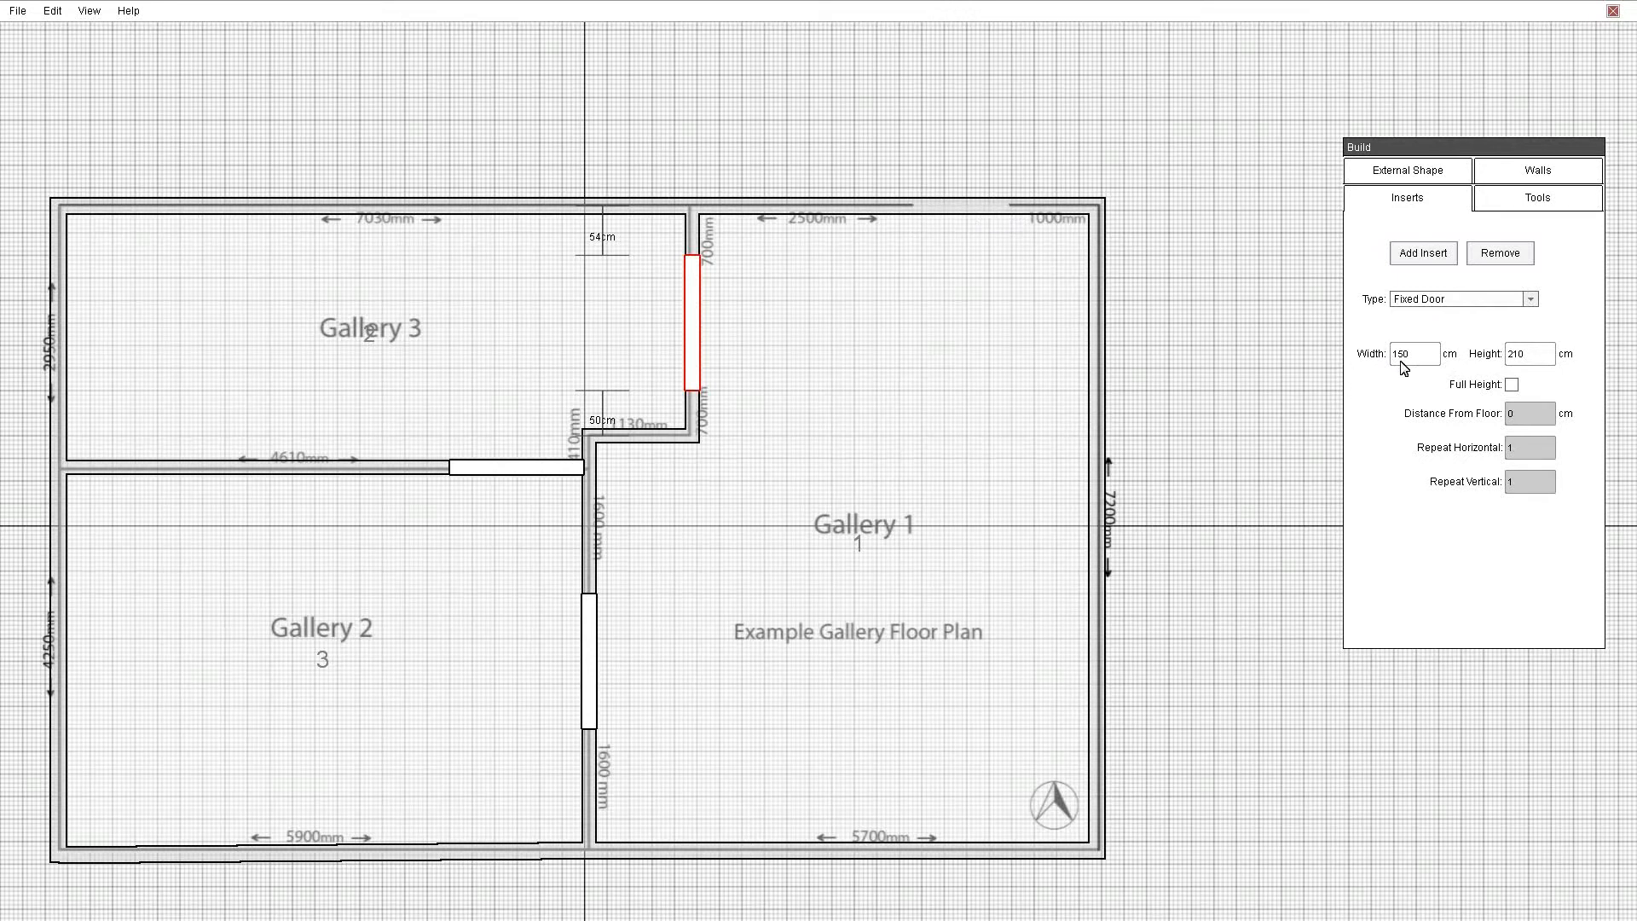
{"action": "left_click_drag", "start_coordinate": [1413, 358], "coordinate": [1403, 359]}
{"action": "type", "text": "20"}
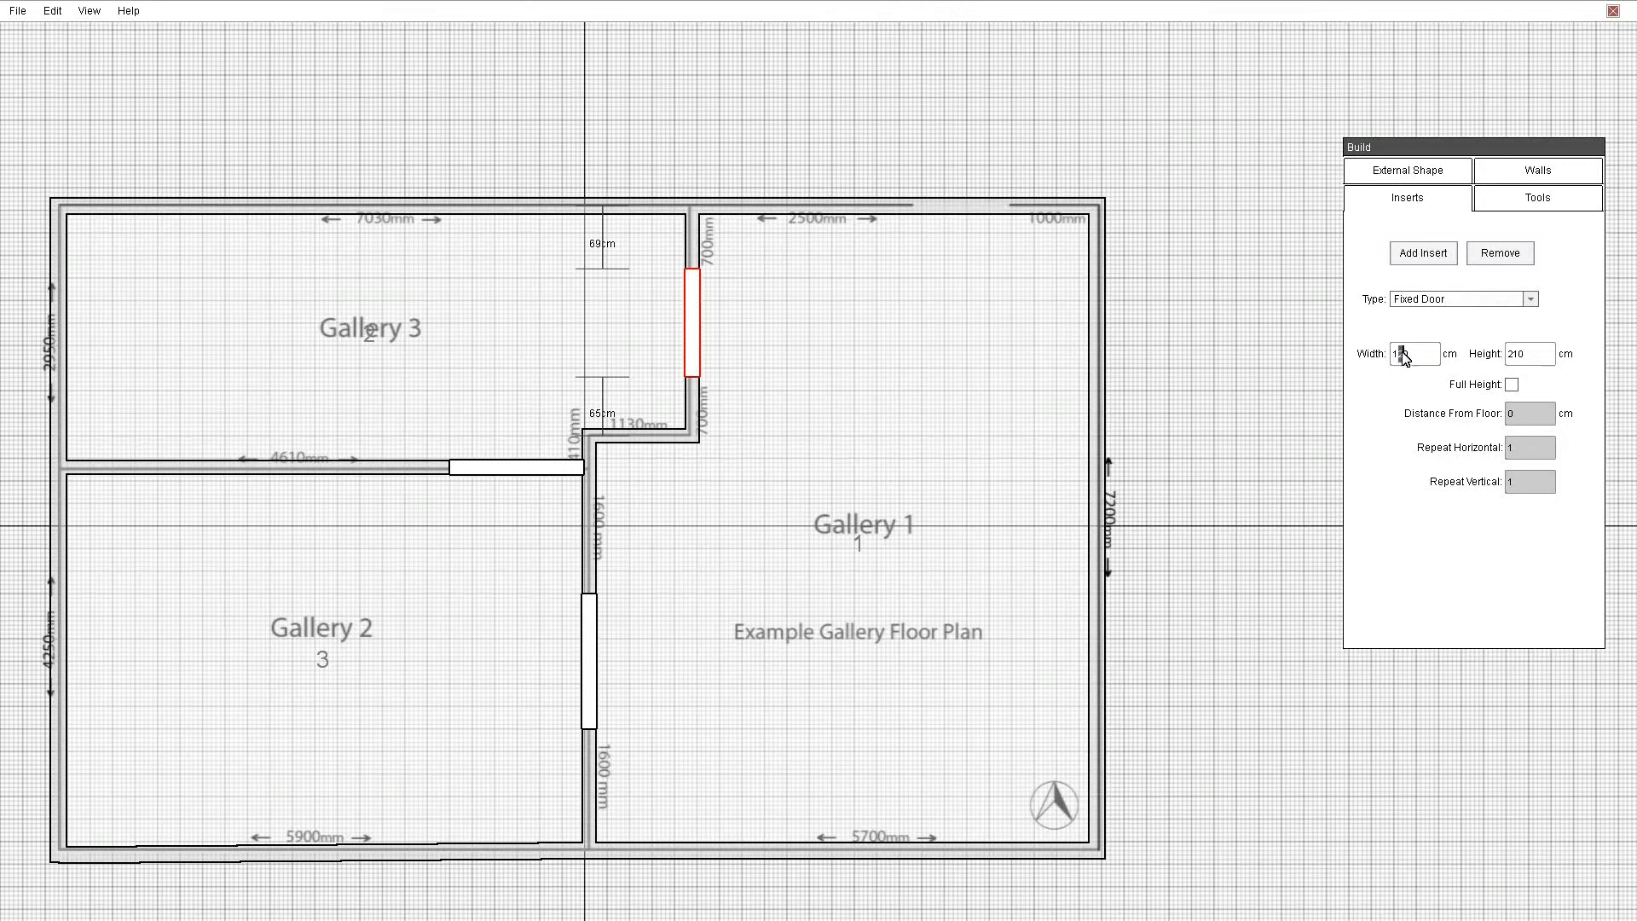
{"action": "type", "text": "50"}
{"action": "left_click", "coordinate": [1421, 249]}
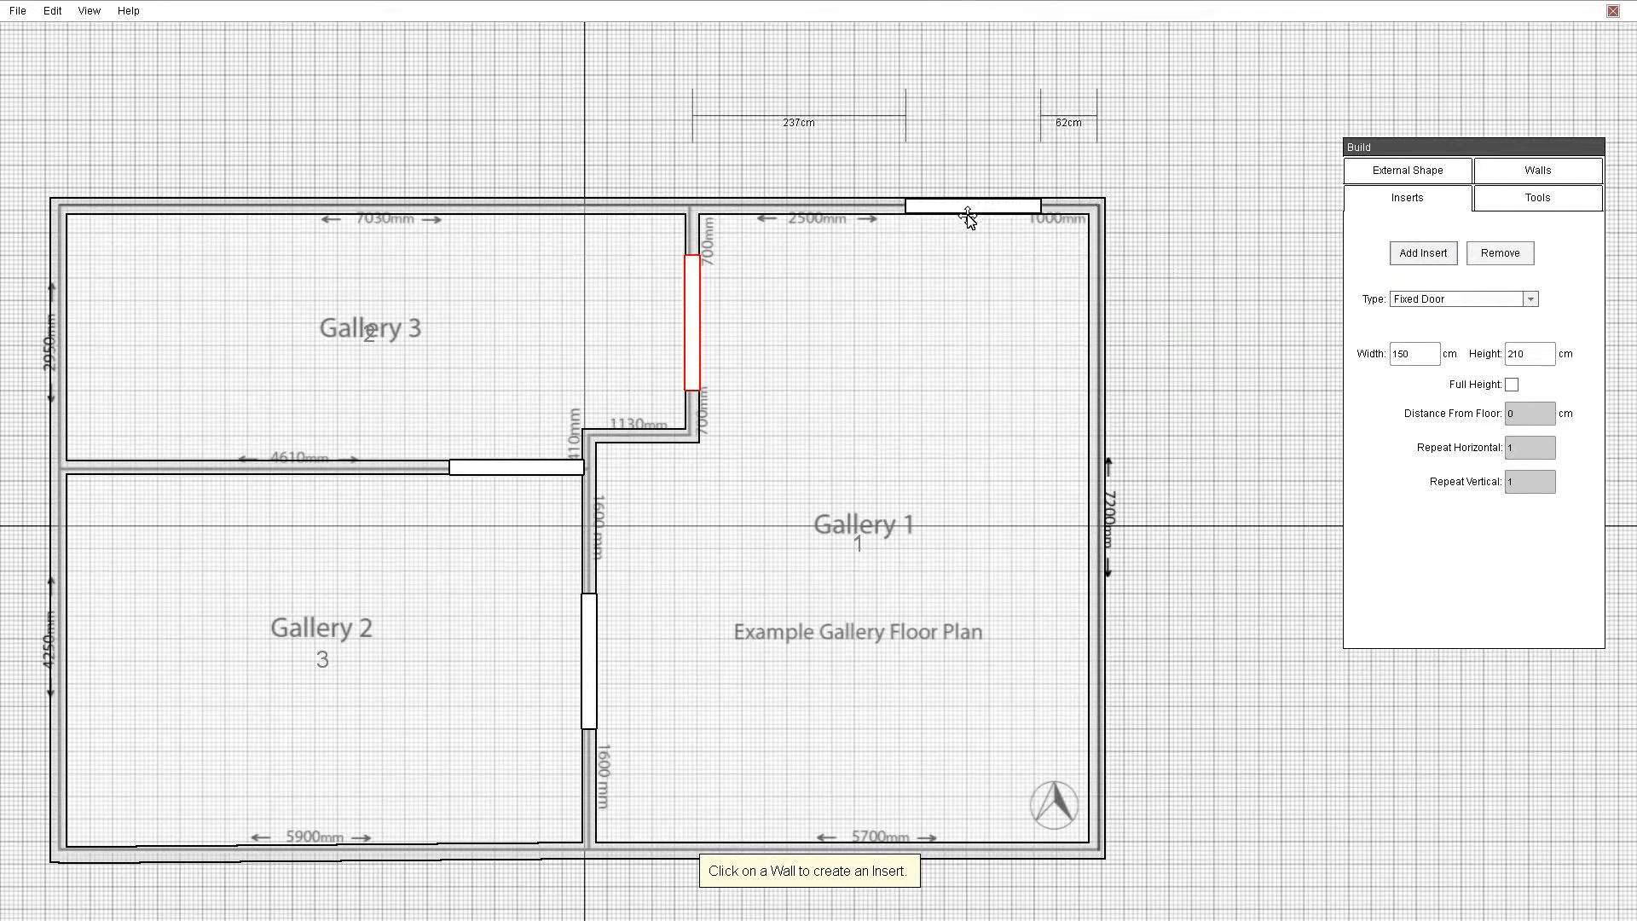
{"action": "left_click", "coordinate": [950, 204]}
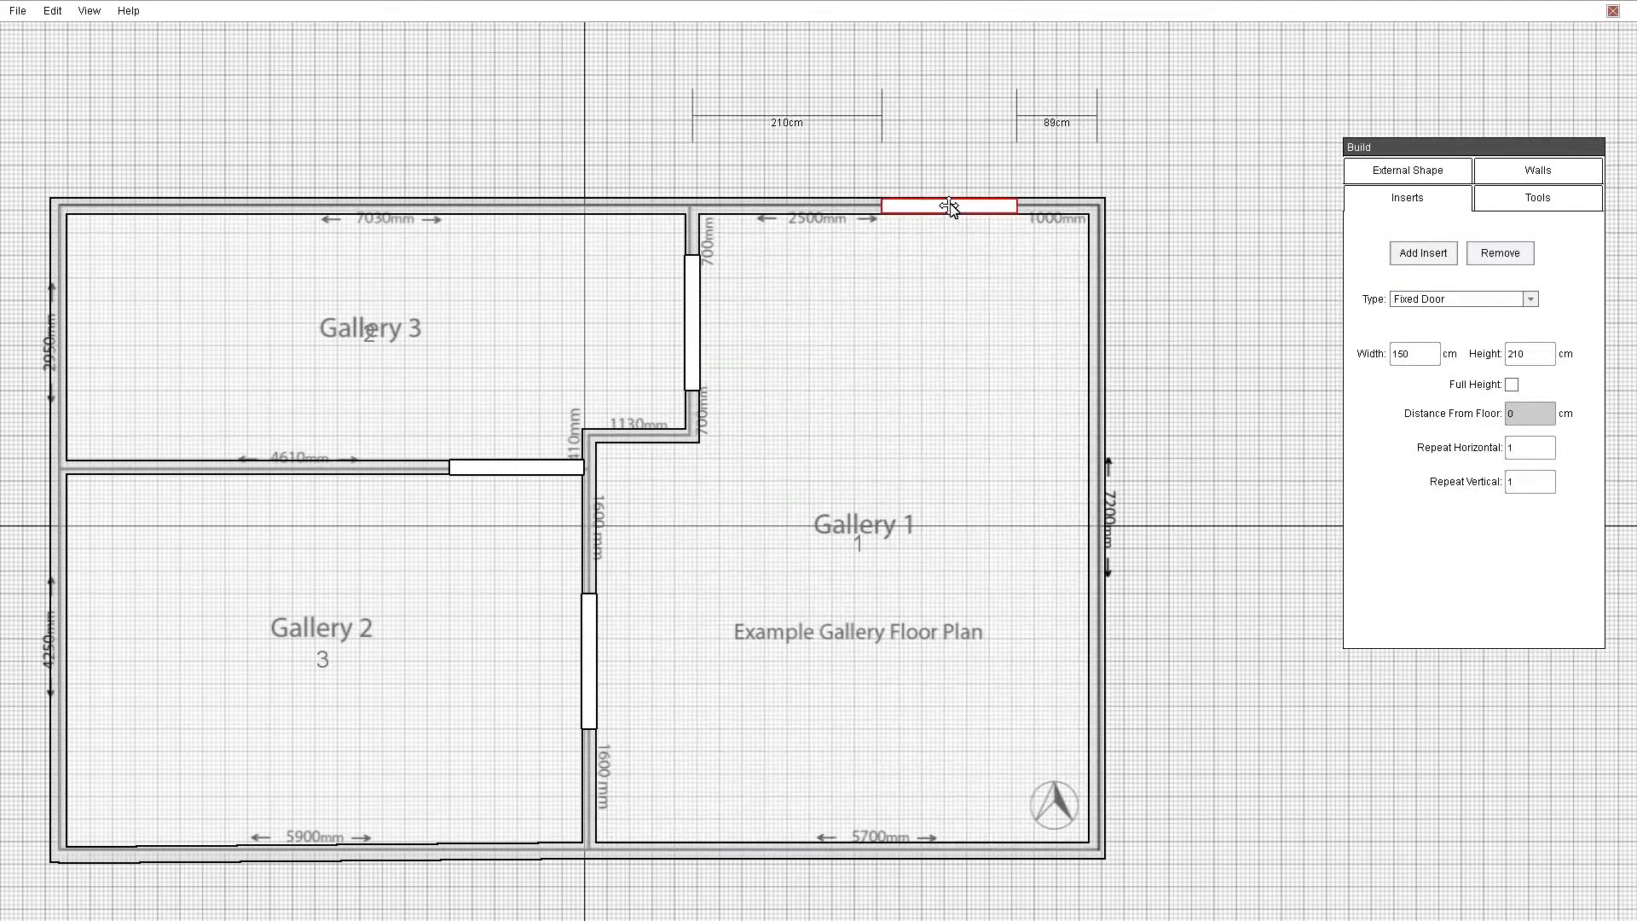
- Make the Gallery 1 fixed door a double door with a horizontal repeat of 2, and check it in the 3D preview
{"action": "left_click", "coordinate": [689, 336]}
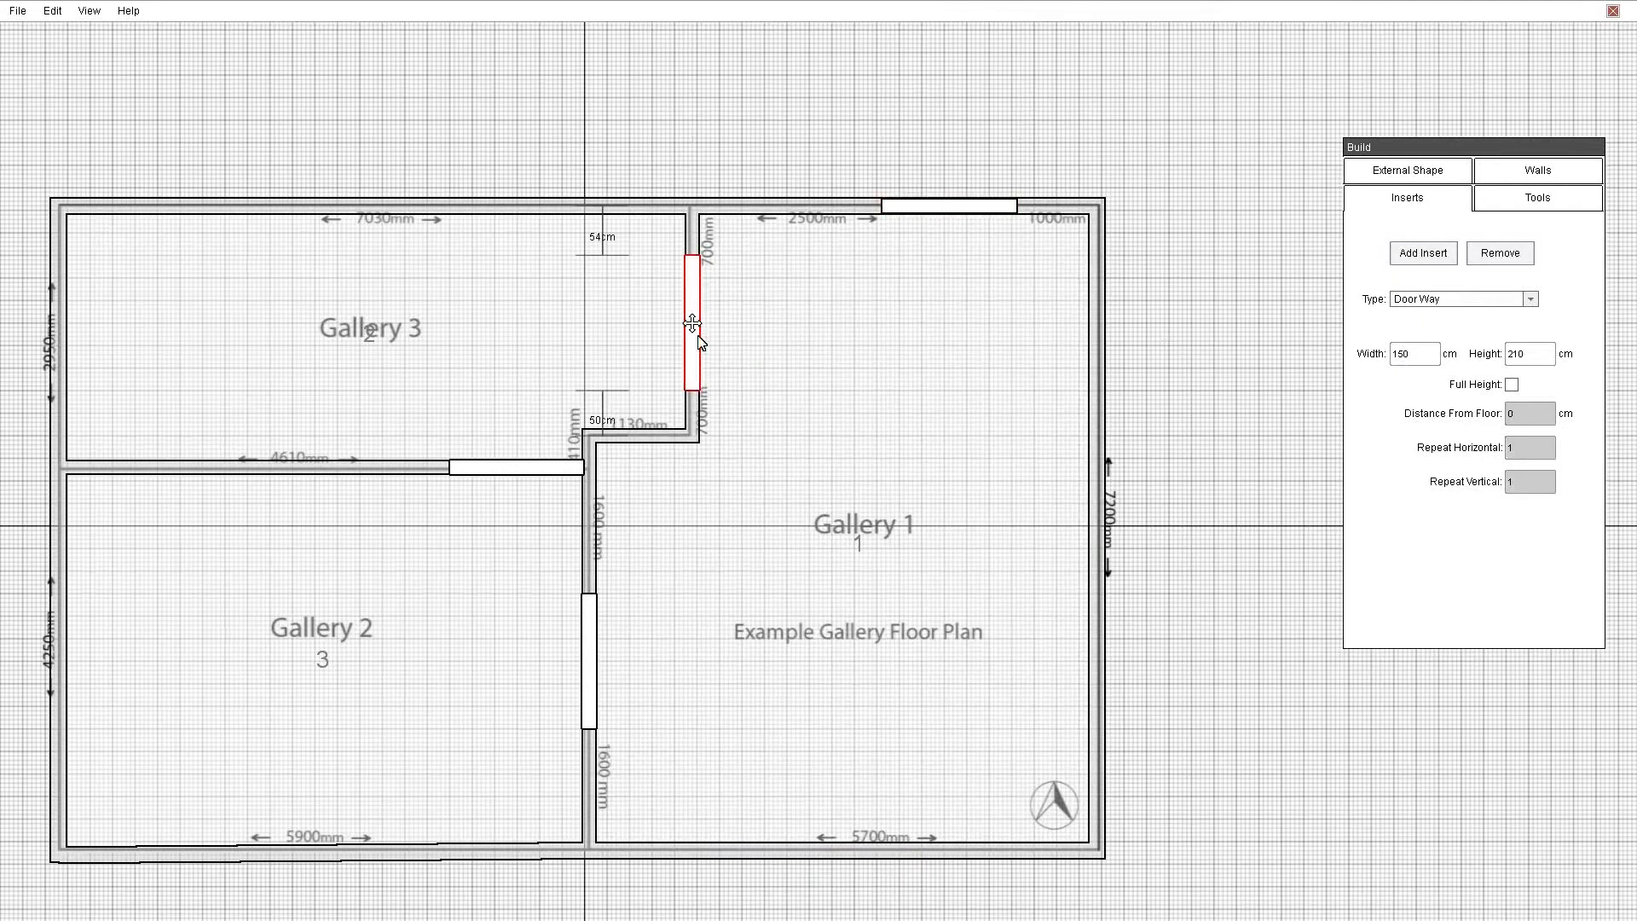
{"action": "left_click", "coordinate": [949, 205]}
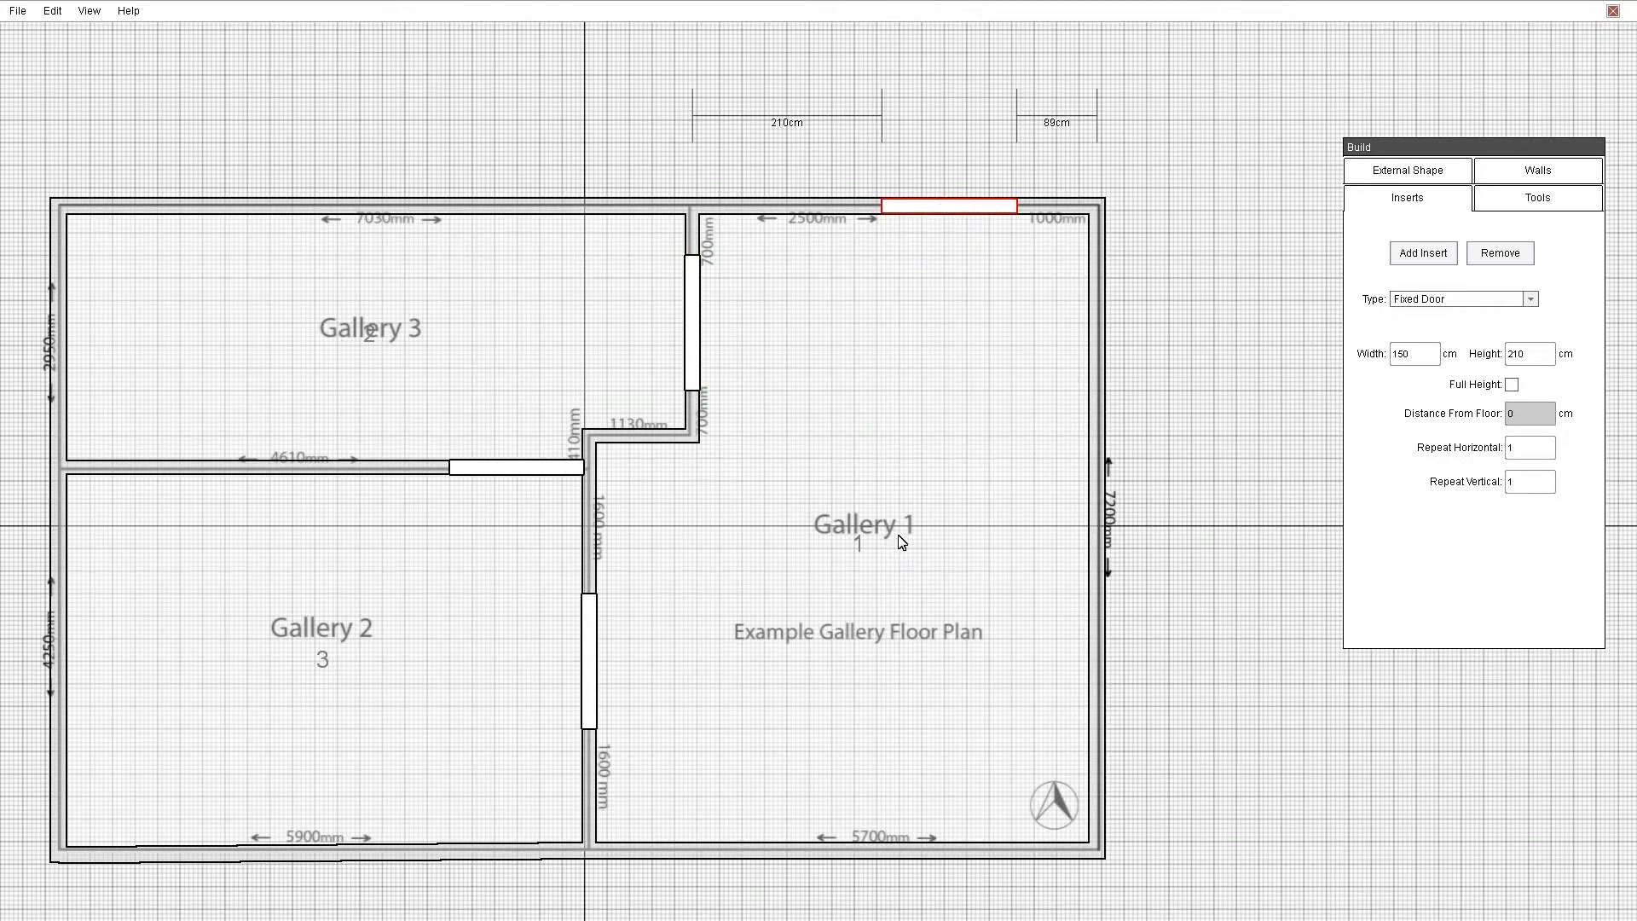
{"action": "key", "text": "space"}
{"action": "right_click_drag", "start_coordinate": [740, 544], "coordinate": [1262, 523]}
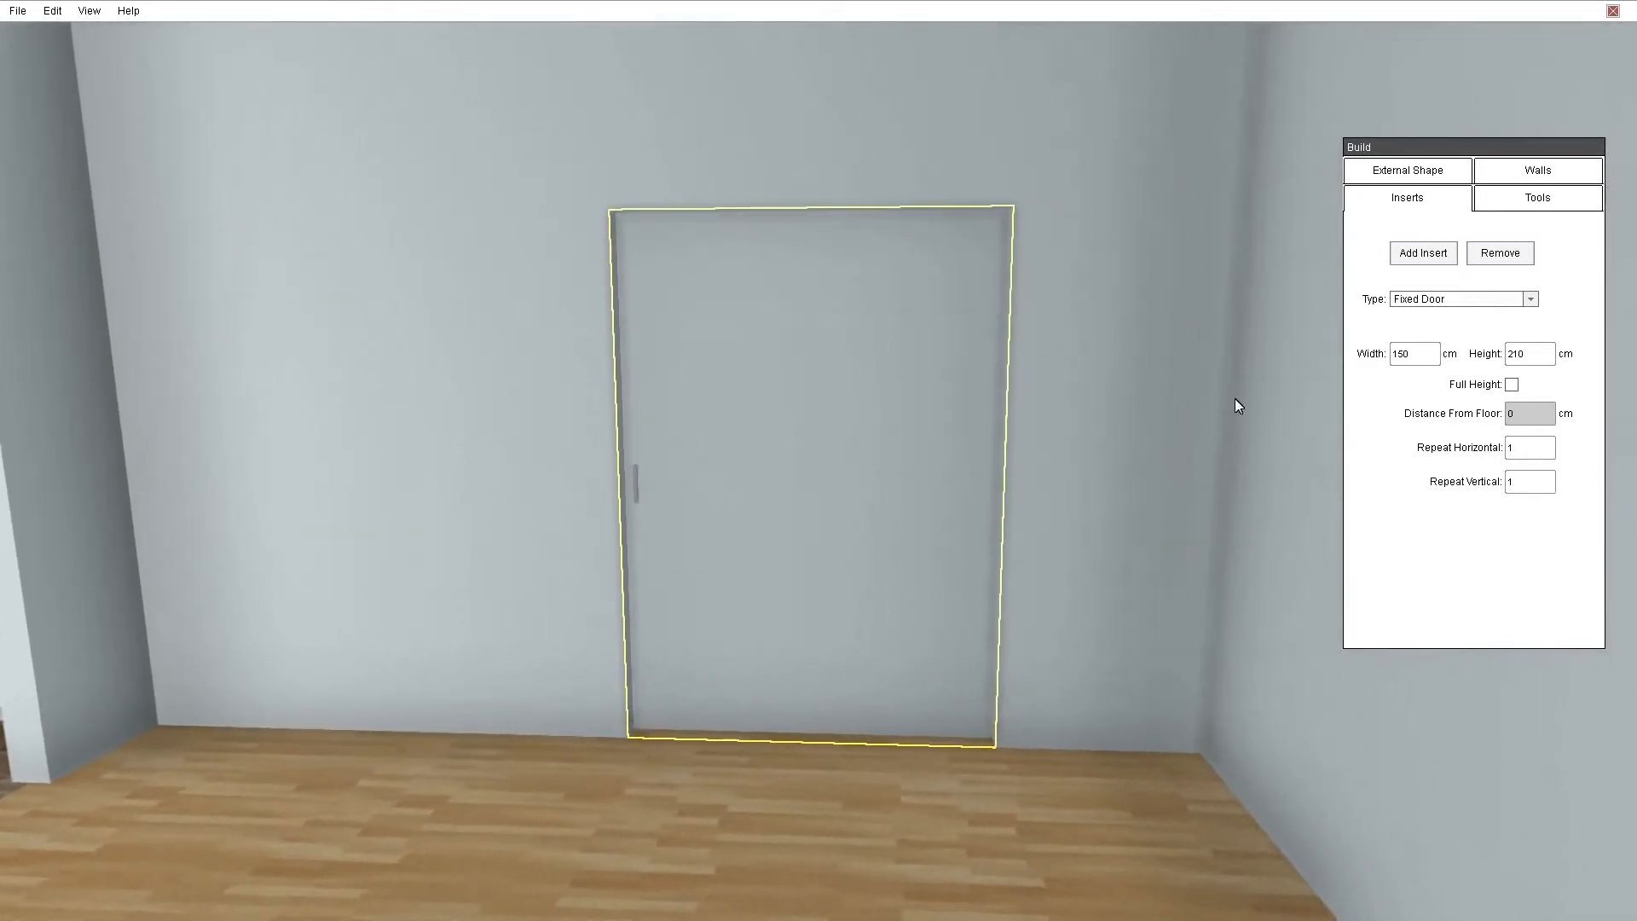
{"action": "left_click_drag", "start_coordinate": [1509, 450], "coordinate": [1532, 458]}
{"action": "type", "text": "2"}
{"action": "right_click_drag", "start_coordinate": [983, 794], "coordinate": [748, 347]}
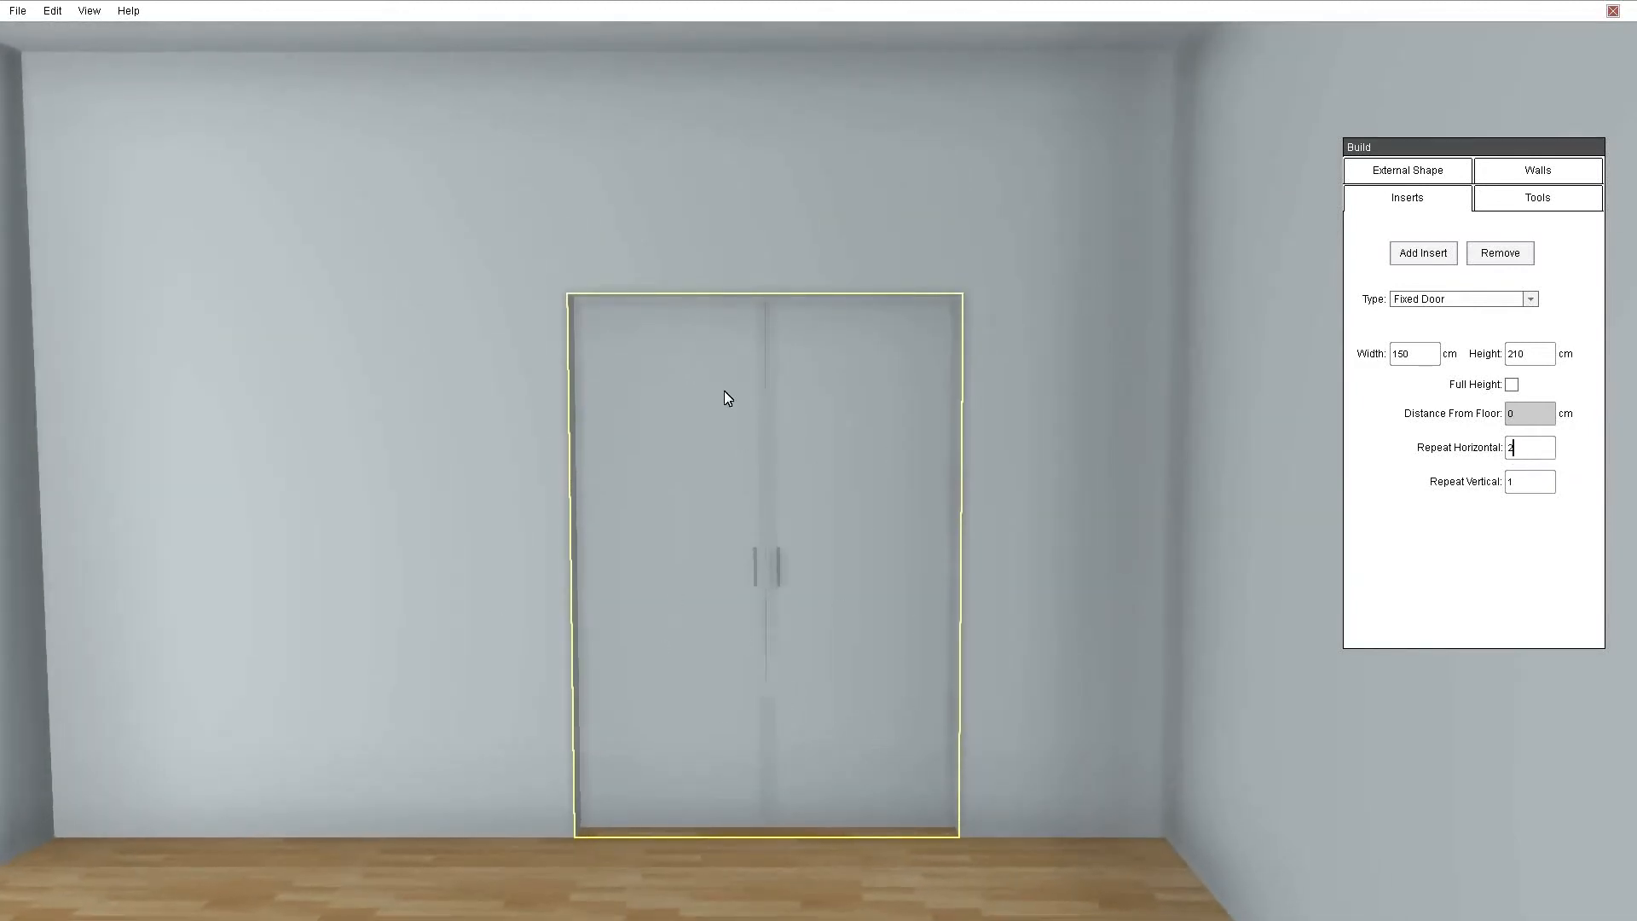
{"action": "right_click_drag", "start_coordinate": [791, 629], "coordinate": [61, 709]}
{"action": "key", "text": "space"}
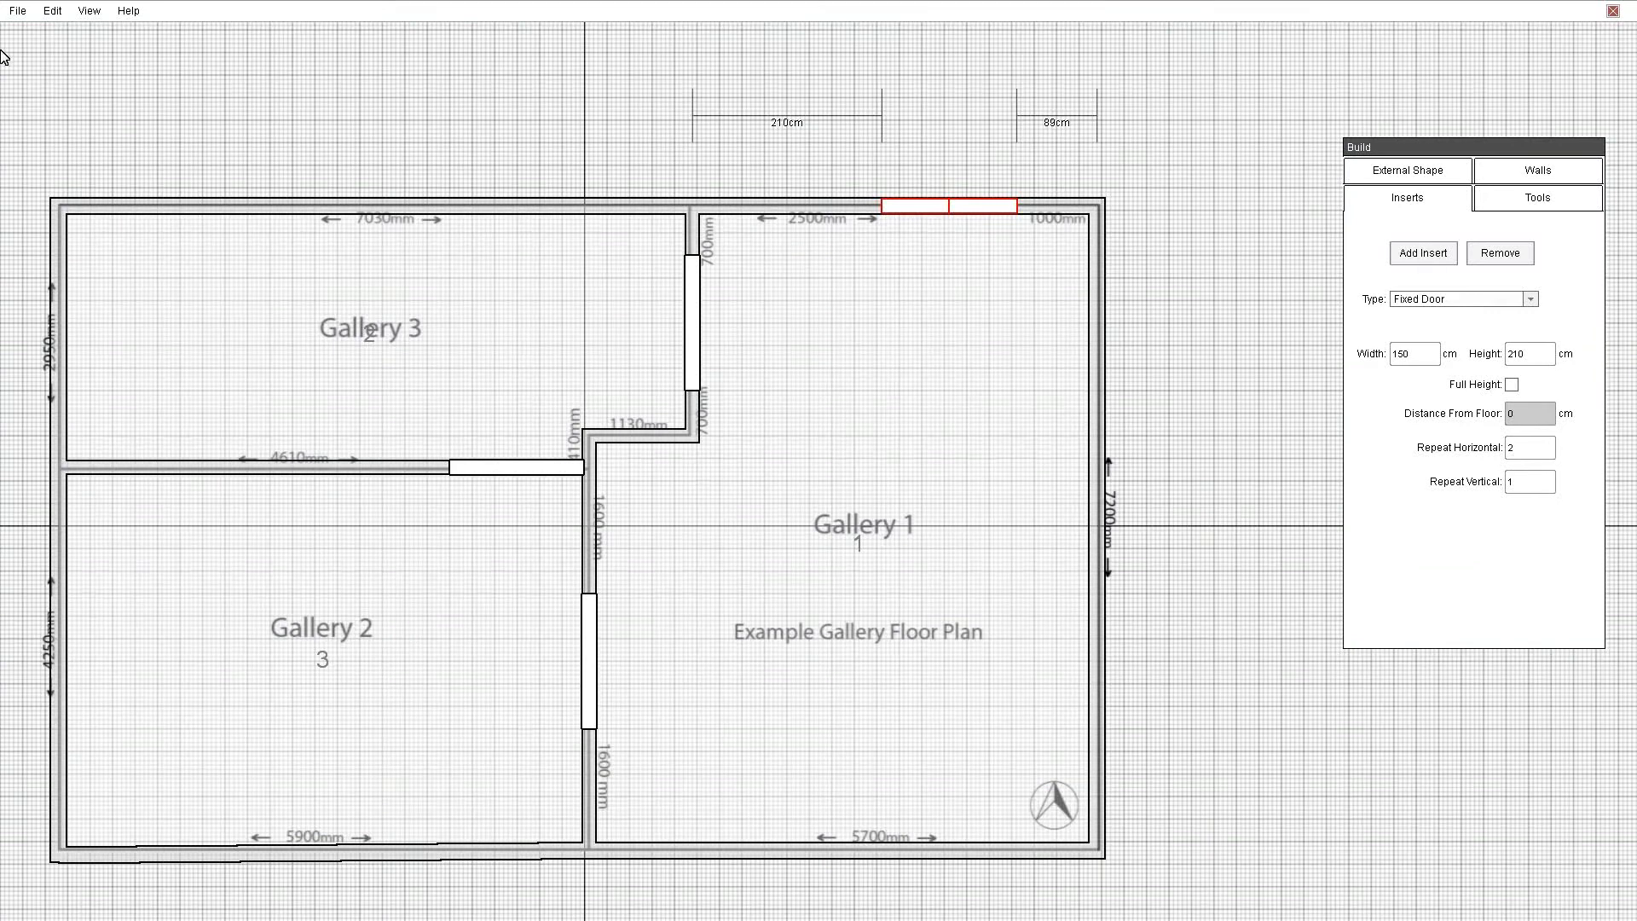
{"action": "left_click", "coordinate": [17, 10]}
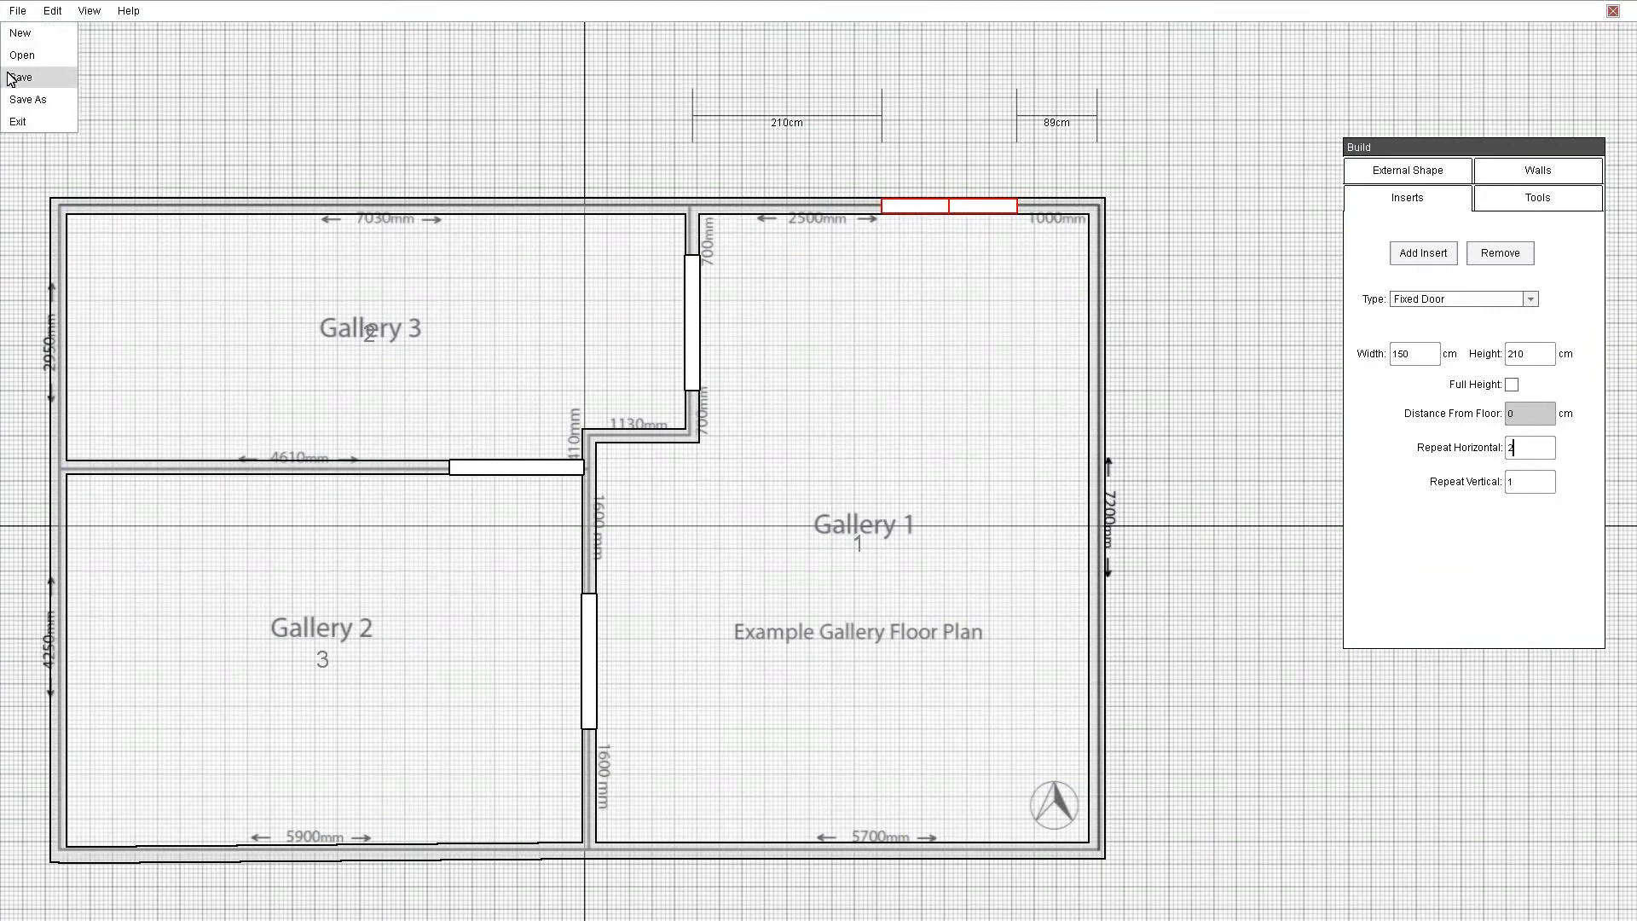
{"action": "middle_click_drag", "start_coordinate": [567, 643], "coordinate": [671, 637]}
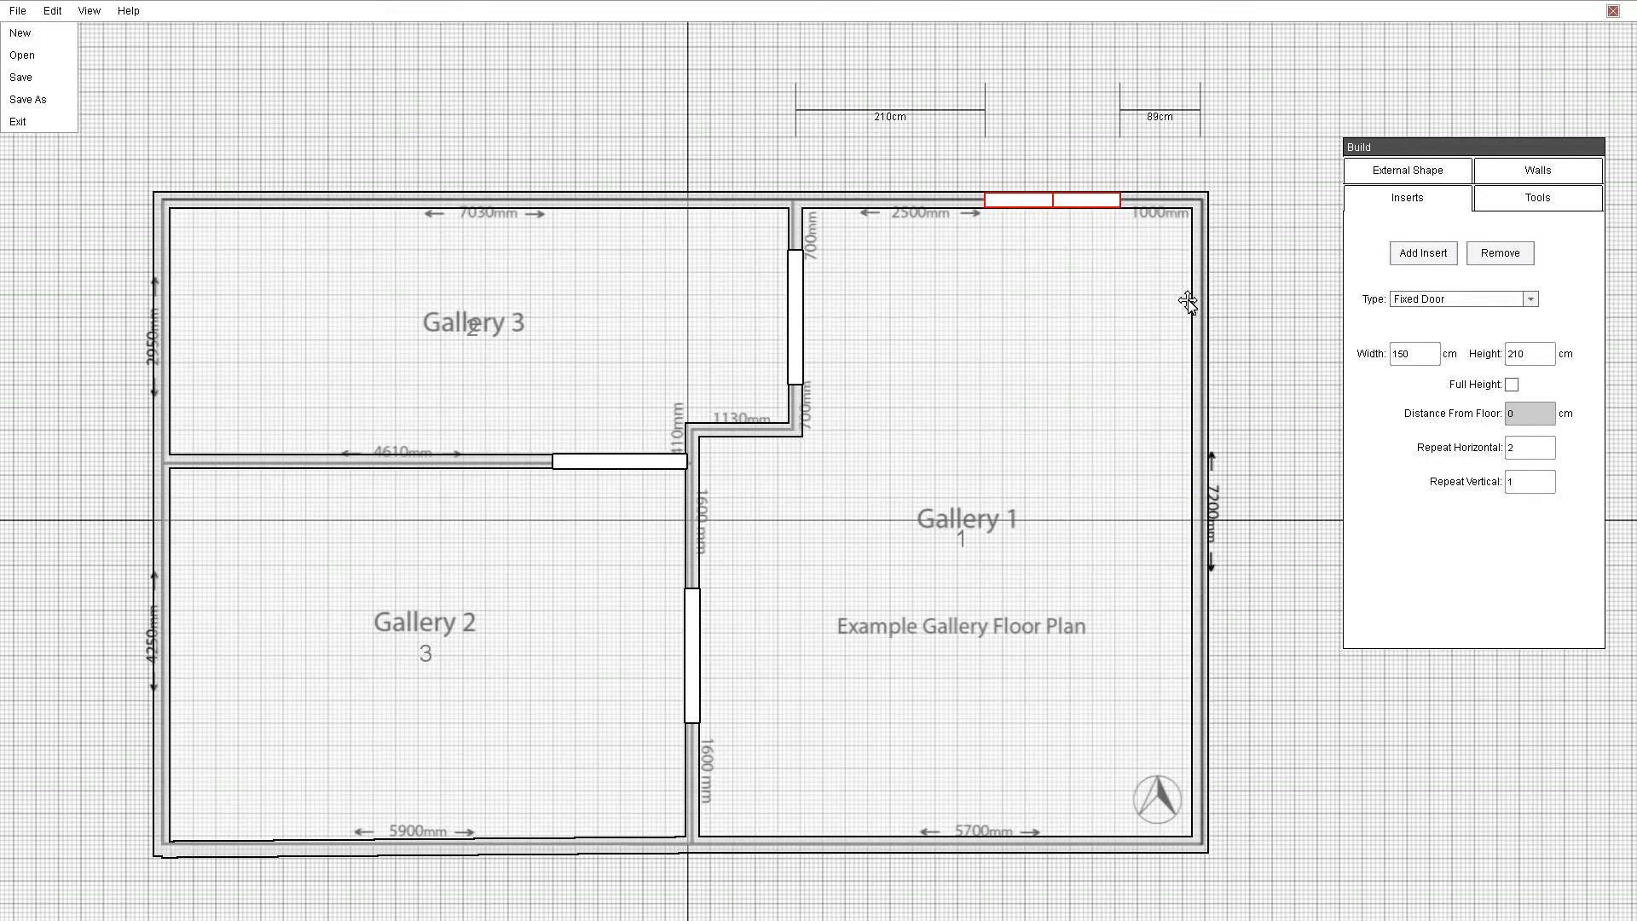
{"action": "left_click", "coordinate": [1431, 302]}
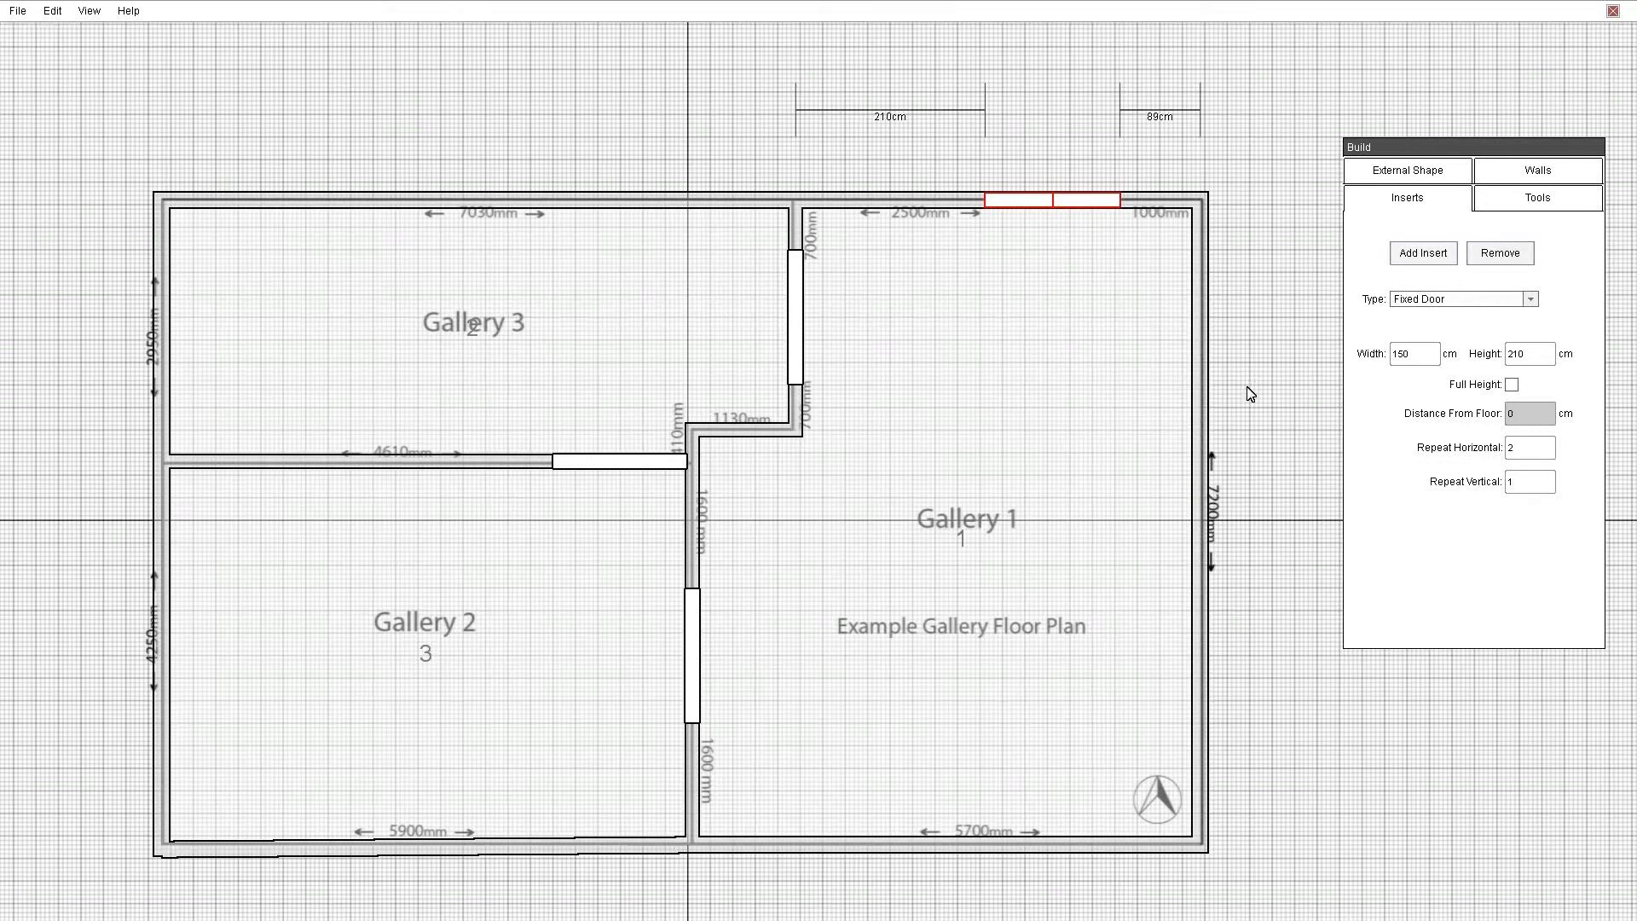
- Add a Window insert 200 cm wide and 210 cm high midway along Gallery 1's outer wall opposite the Gallery 2 doorway
{"action": "left_click", "coordinate": [1533, 300]}
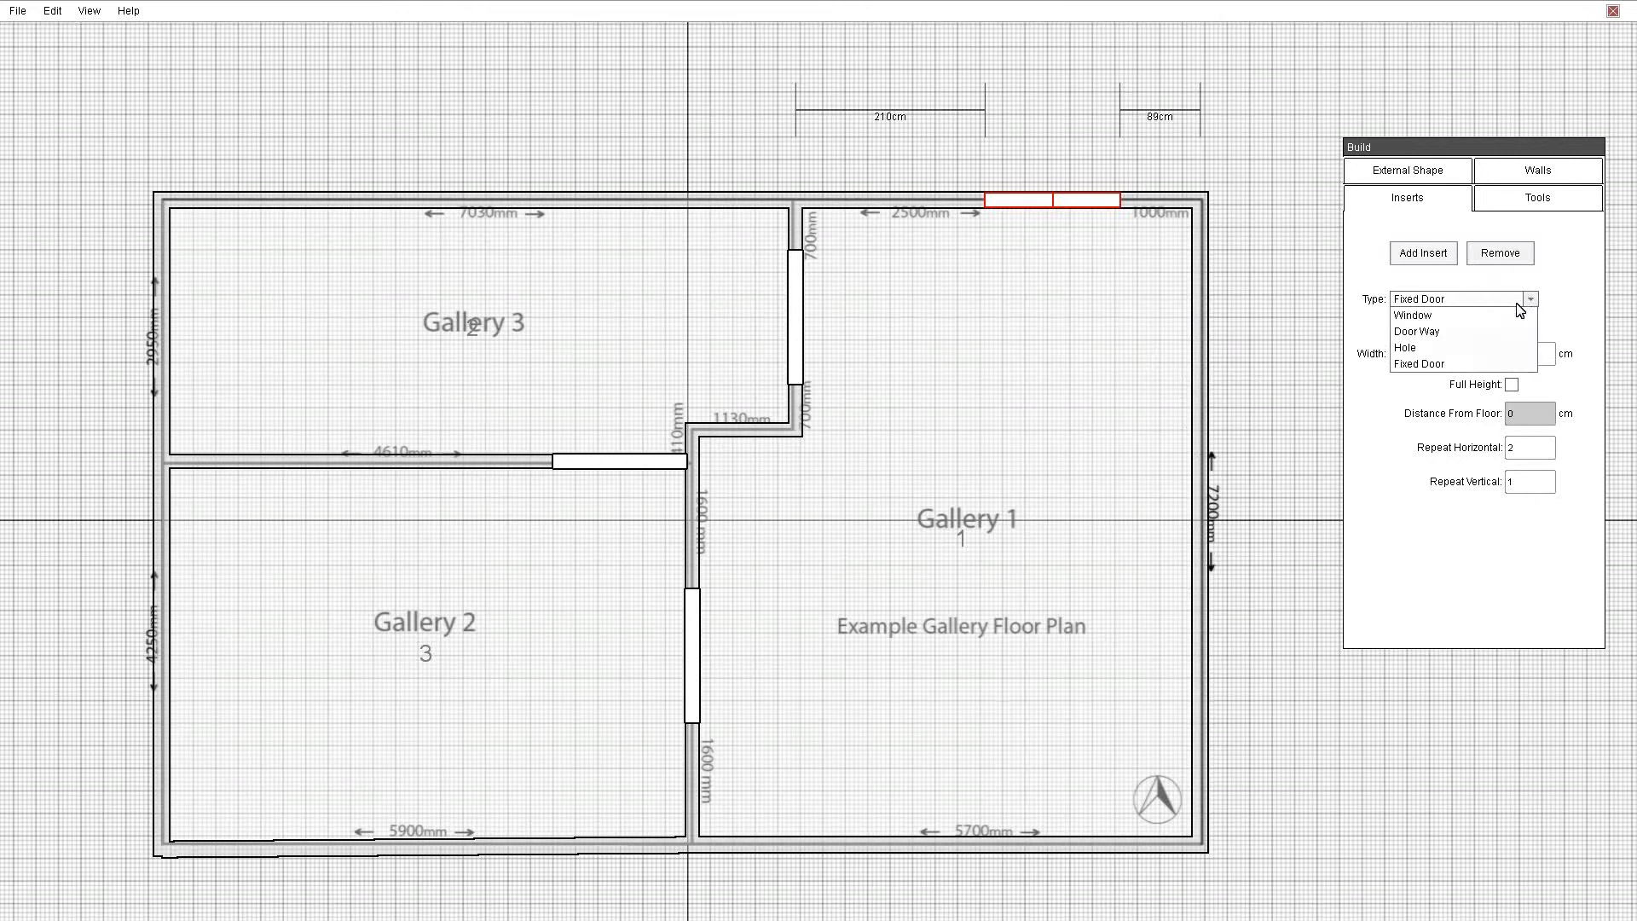
{"action": "left_click", "coordinate": [1447, 324]}
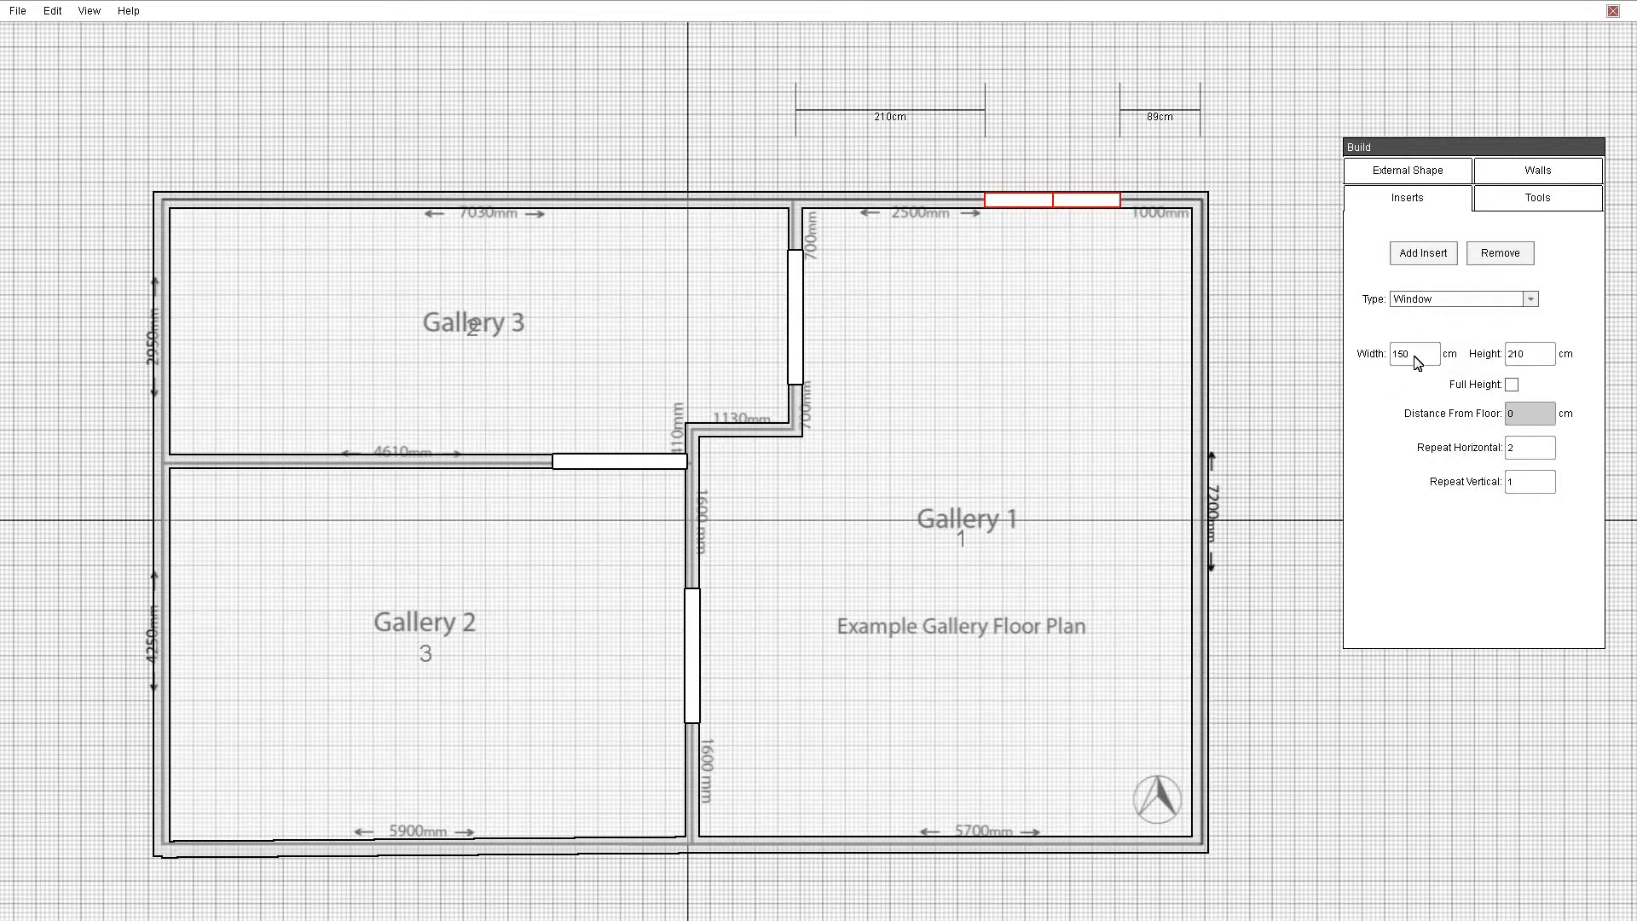
{"action": "left_click_drag", "start_coordinate": [1428, 358], "coordinate": [1389, 360]}
{"action": "type", "text": "200"}
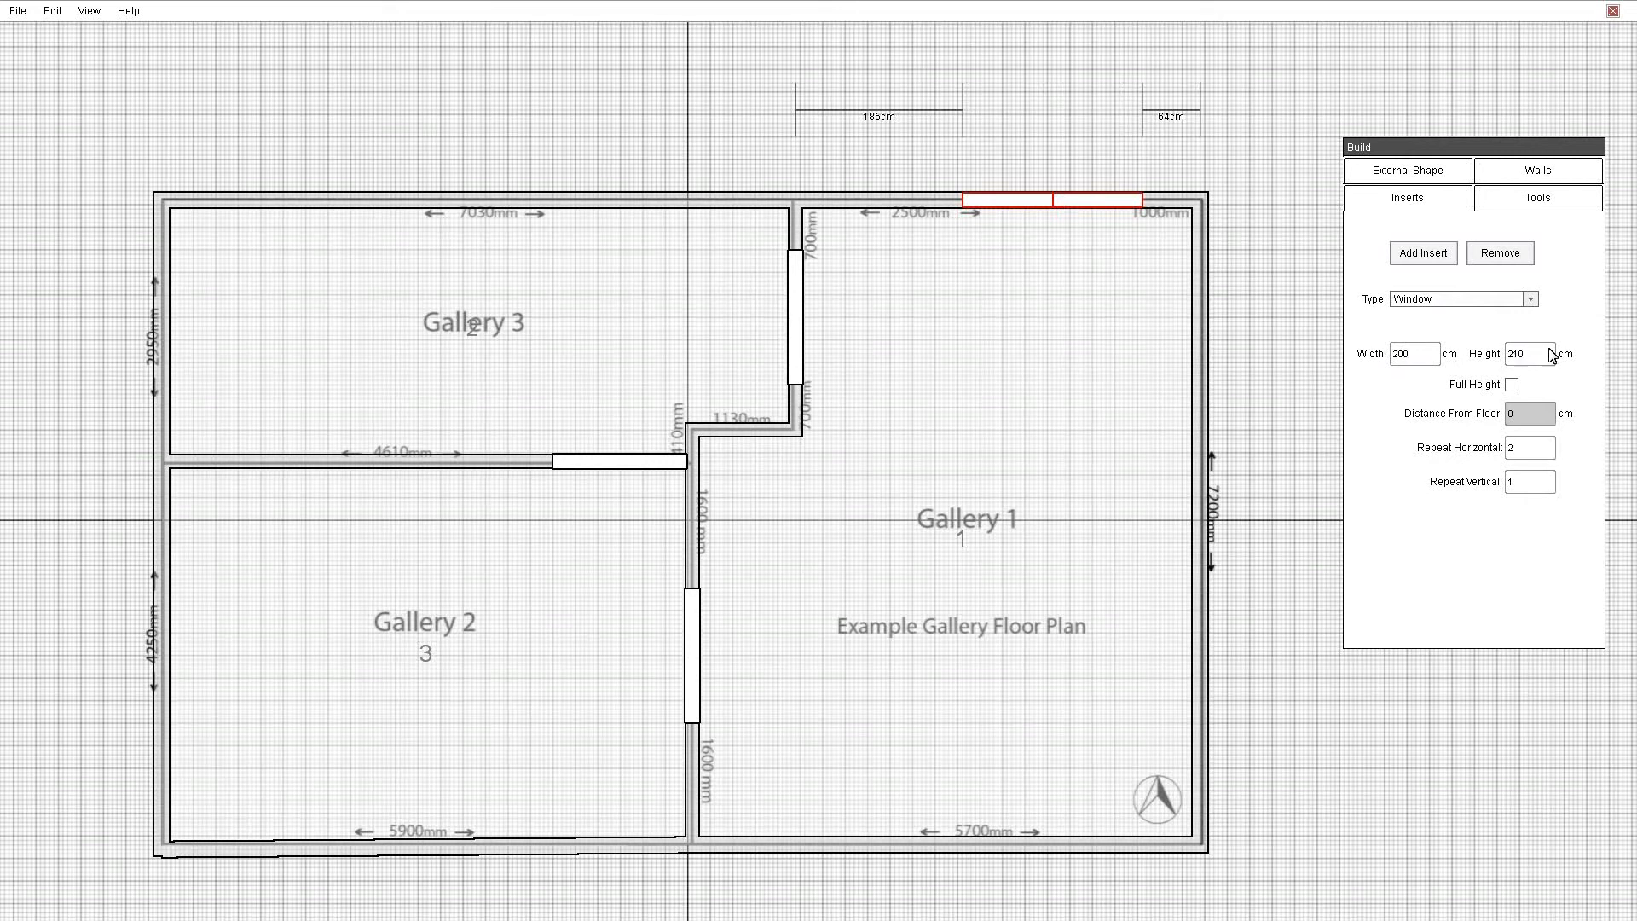
{"action": "left_click", "coordinate": [1432, 253]}
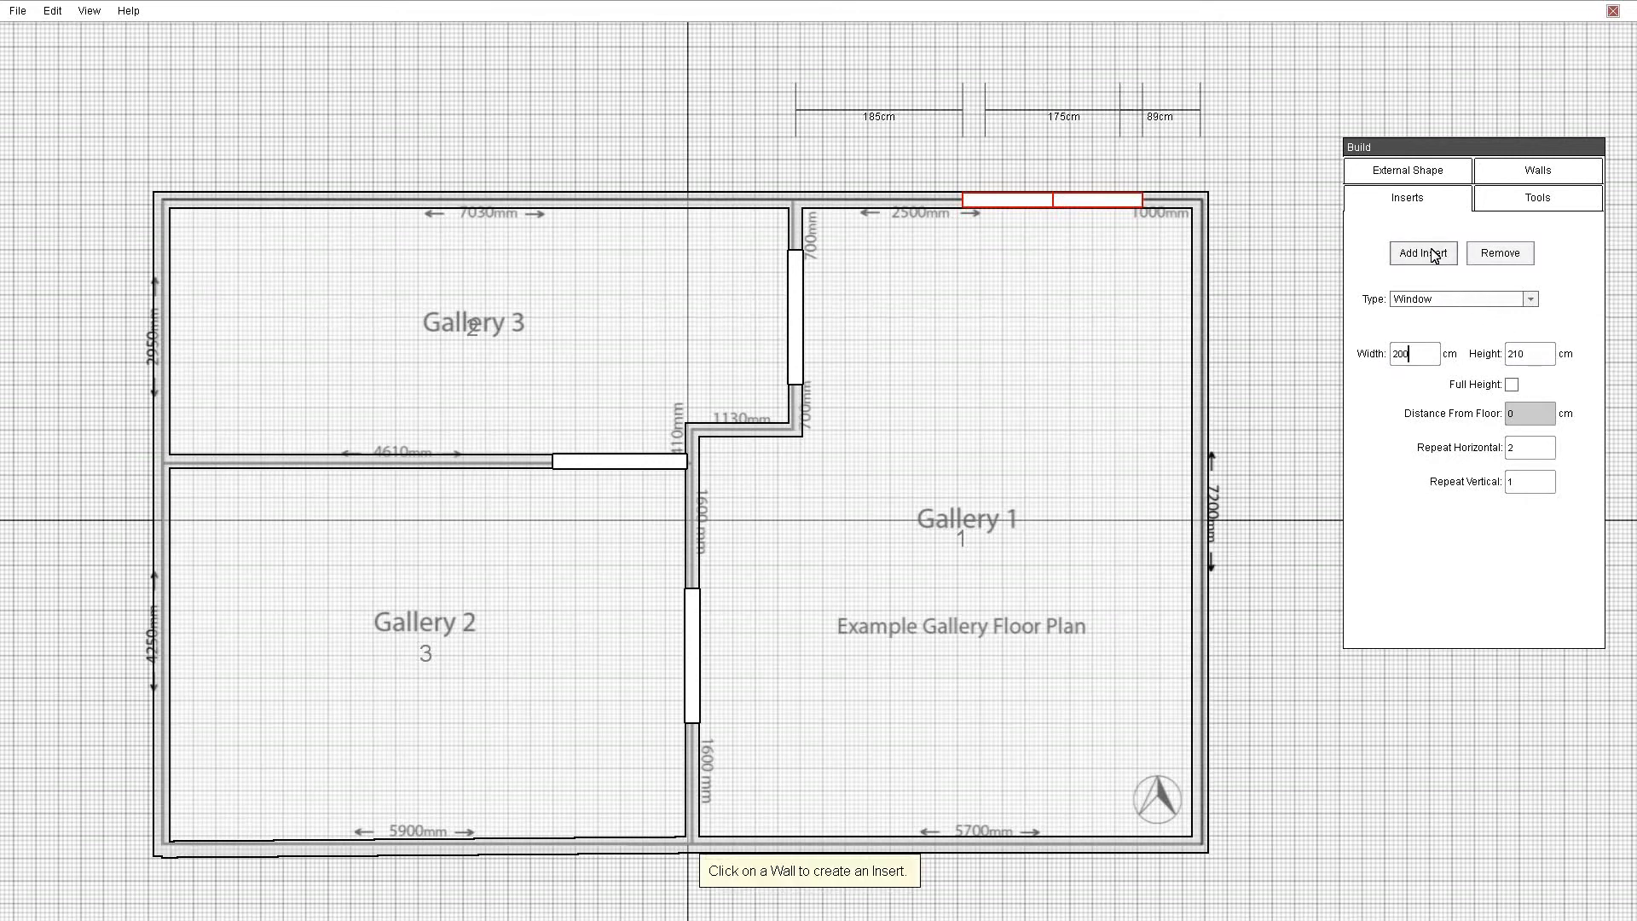
{"action": "left_click", "coordinate": [1202, 524]}
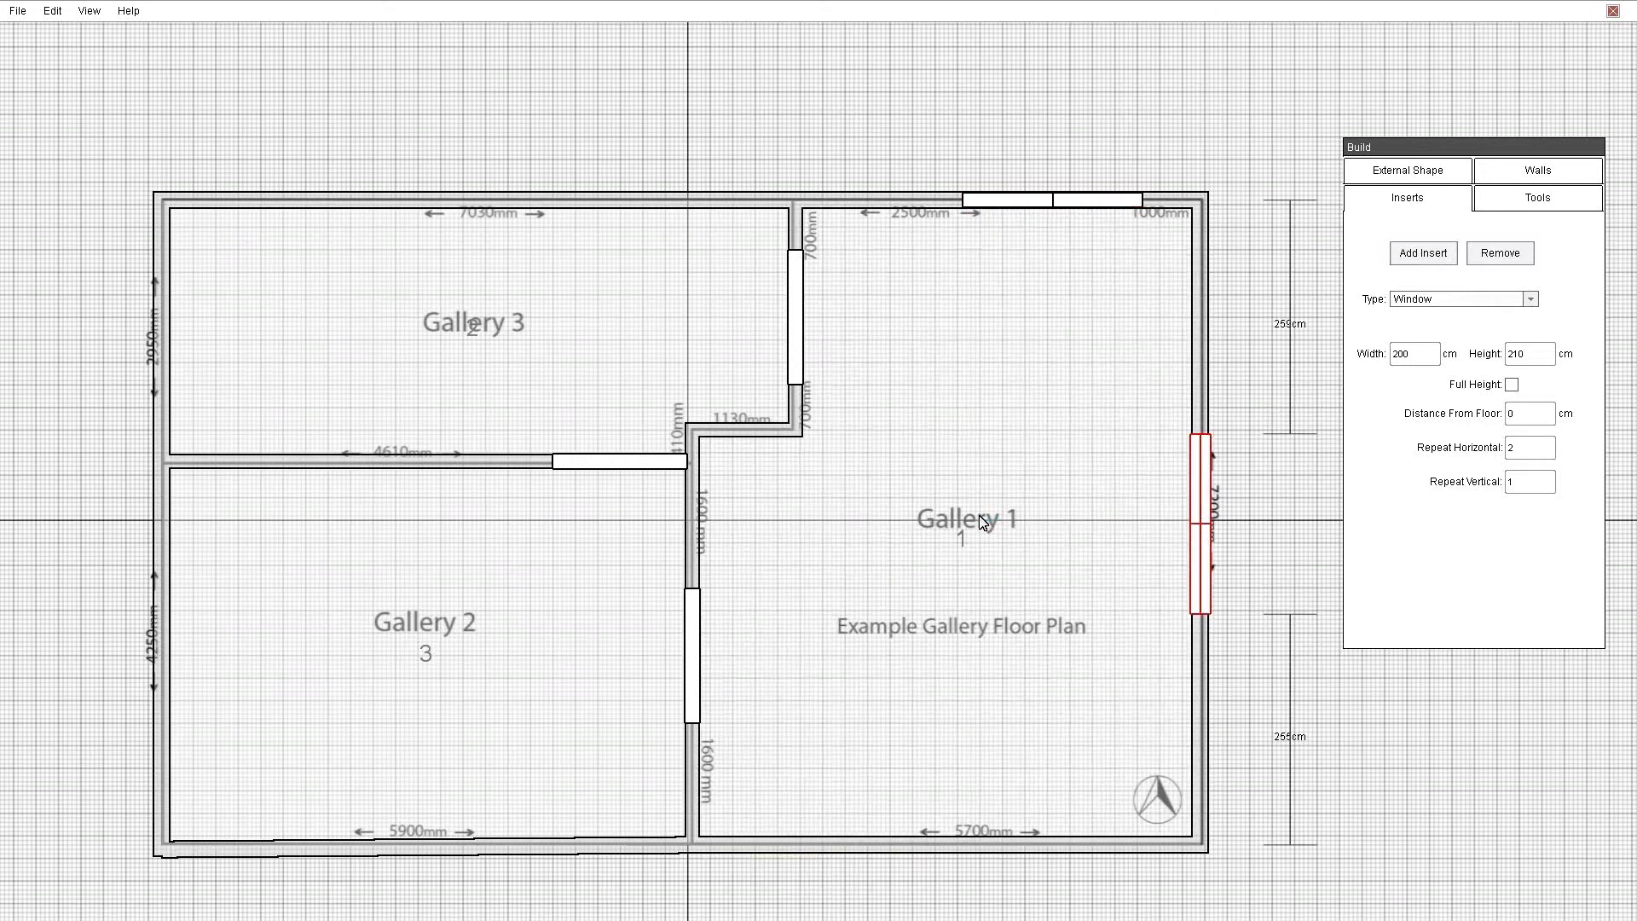
- Raise the Gallery 1 window 50 cm from the floor and set its vertical repeat to 3 while viewing it in 3D
{"action": "key", "text": "space"}
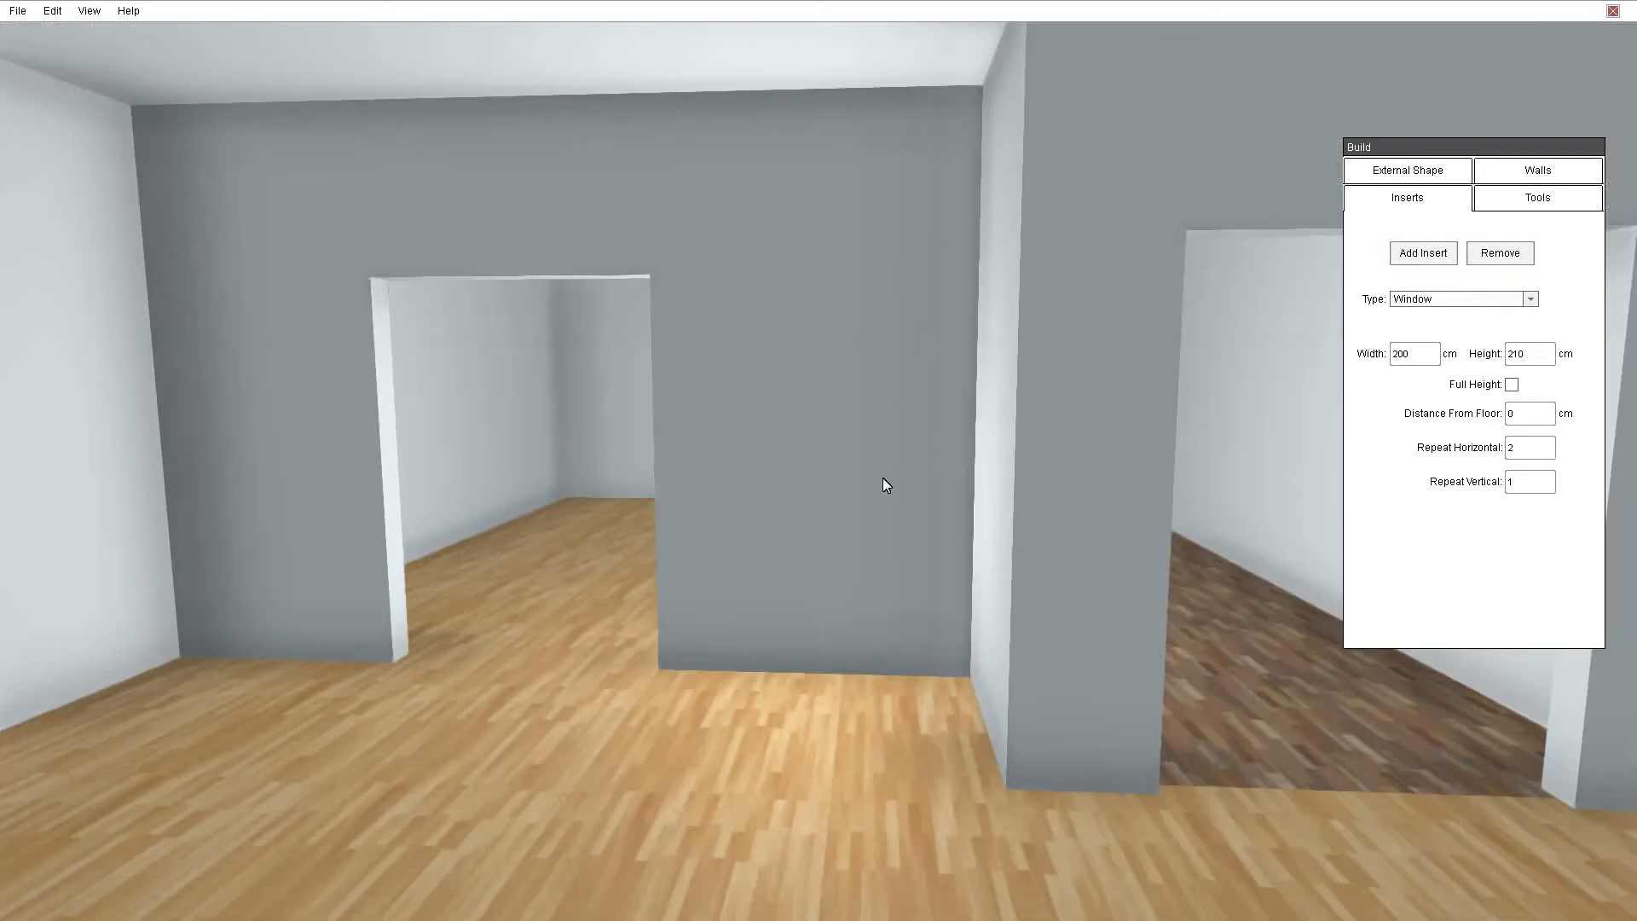
{"action": "key", "text": "w"}
{"action": "left_click_drag", "start_coordinate": [1090, 504], "coordinate": [1, 510]}
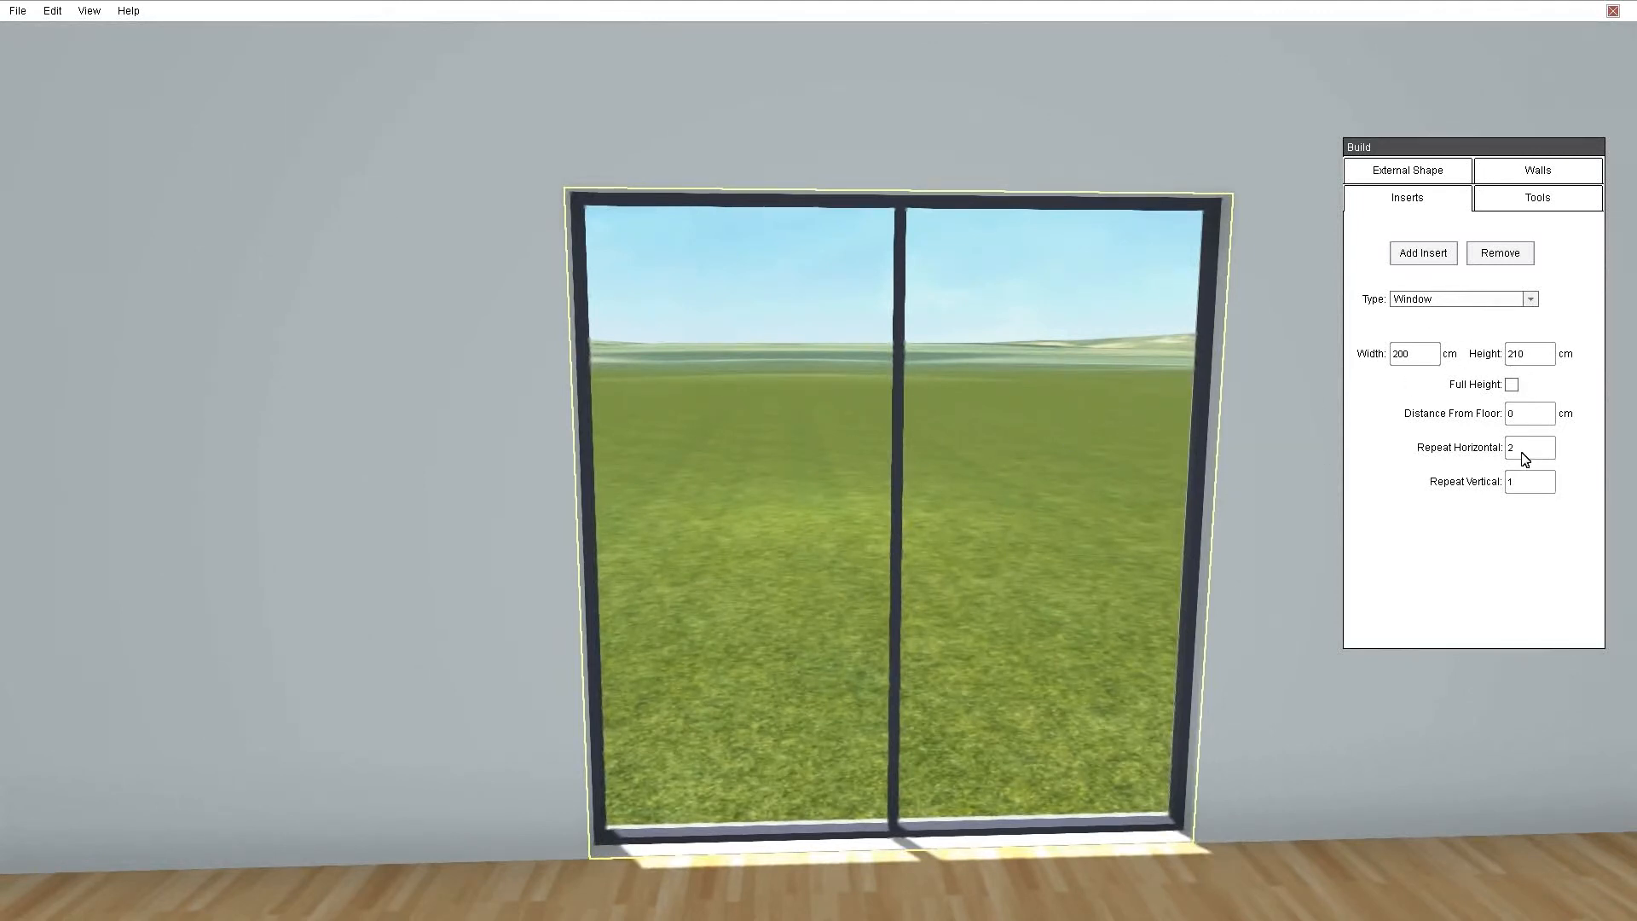
{"action": "left_click_drag", "start_coordinate": [1533, 415], "coordinate": [1500, 418]}
{"action": "type", "text": "50"}
{"action": "right_click_drag", "start_coordinate": [1000, 530], "coordinate": [939, 501]}
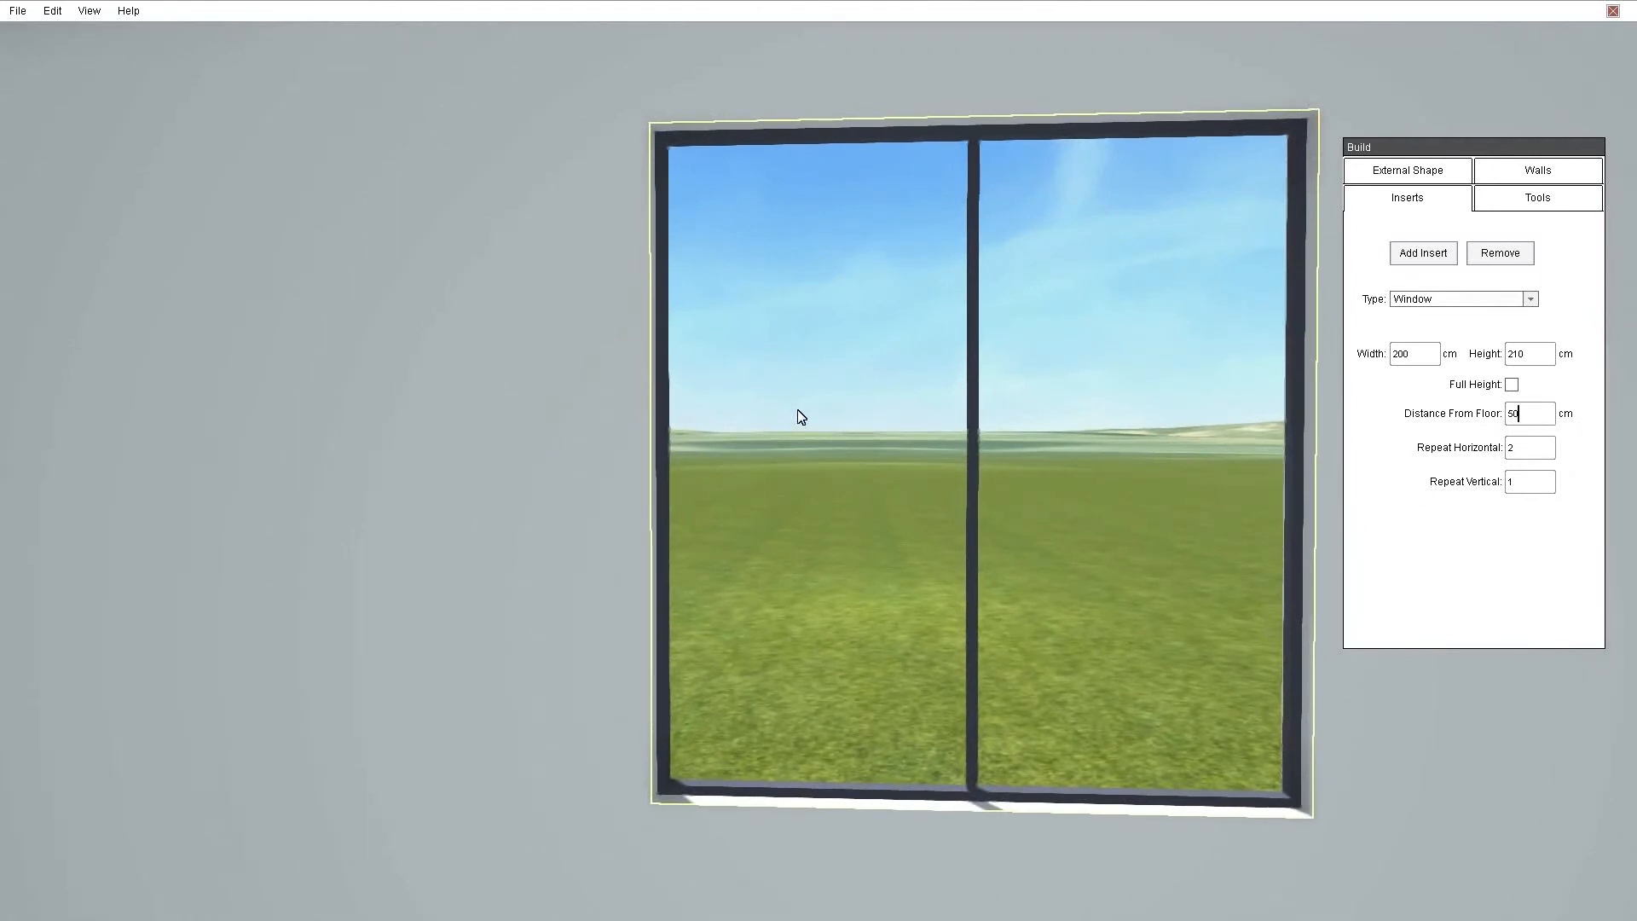
{"action": "left_click_drag", "start_coordinate": [1529, 486], "coordinate": [1493, 484]}
{"action": "type", "text": "3"}
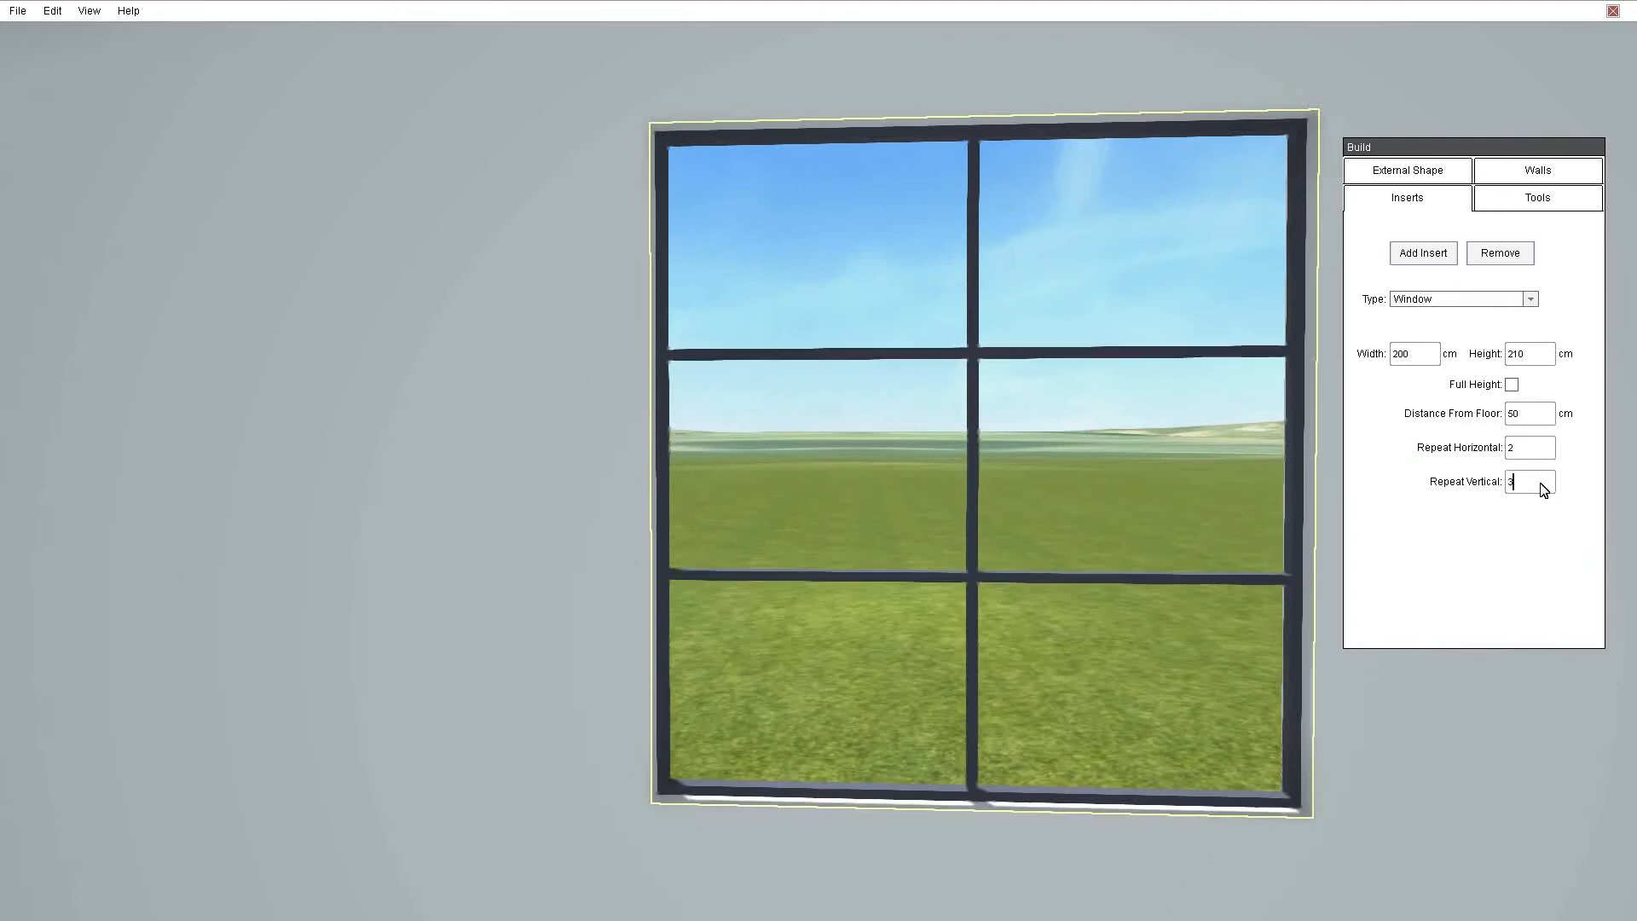
{"action": "right_click_drag", "start_coordinate": [1117, 675], "coordinate": [948, 754]}
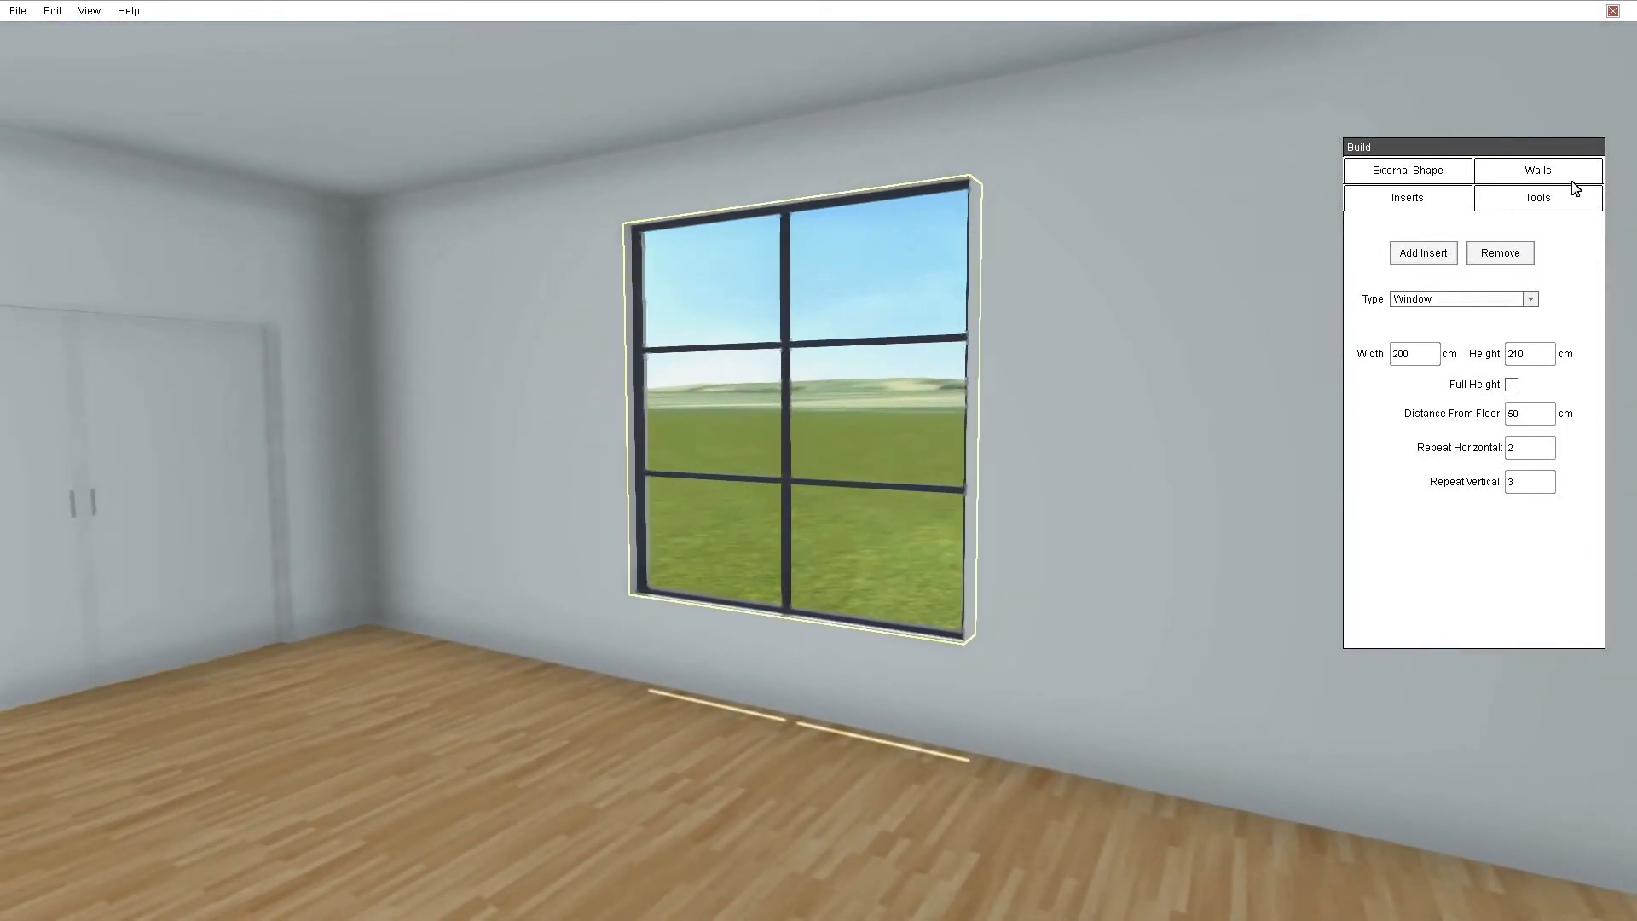
- Set the location time to 9, look at the sunlight through the Gallery 1 window, and return to the insert settings
{"action": "left_click", "coordinate": [1540, 201]}
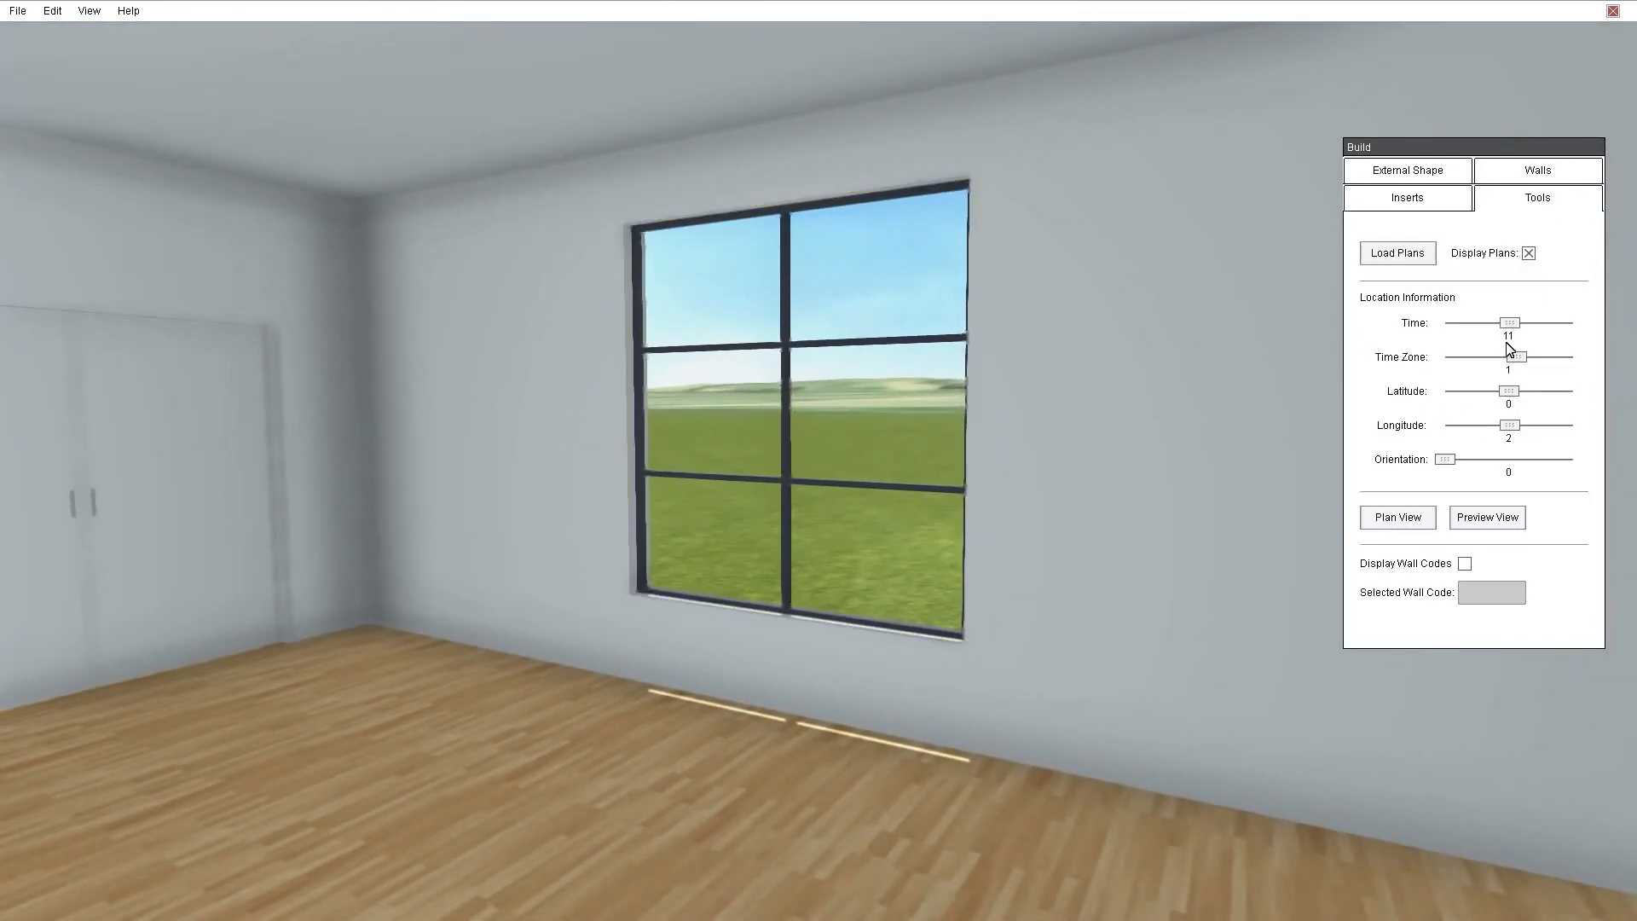
{"action": "mouse_move", "coordinate": [1514, 326]}
{"action": "left_mouse_down"}
{"action": "mouse_move", "coordinate": [1462, 329]}
{"action": "mouse_move", "coordinate": [1502, 320]}
{"action": "left_mouse_up"}
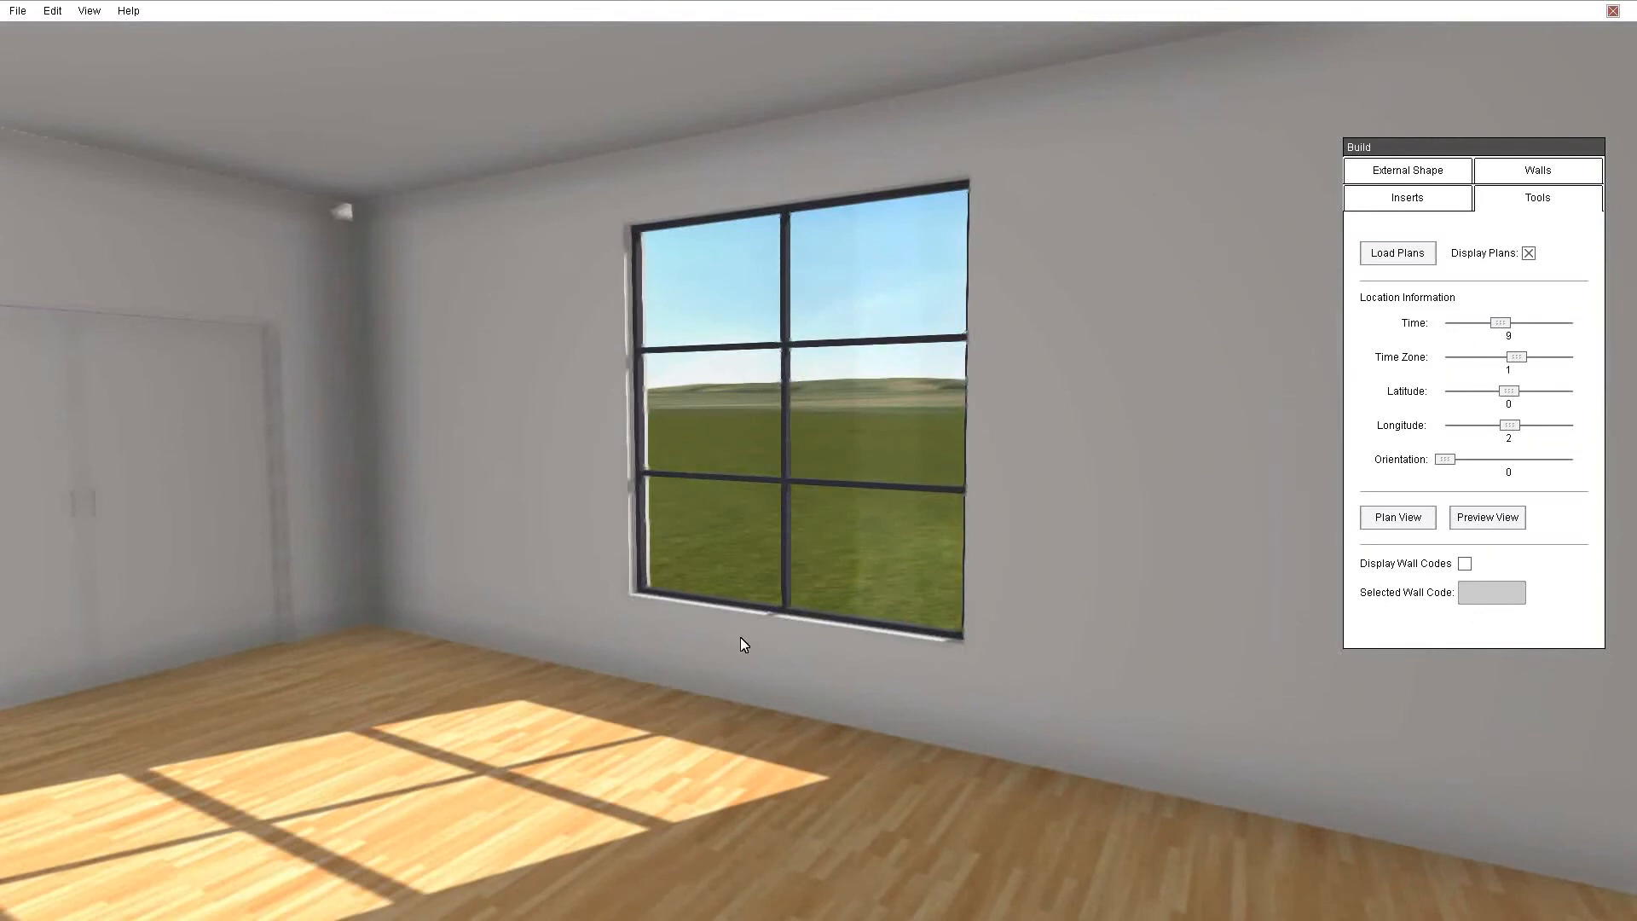
{"action": "right_click_drag", "start_coordinate": [1007, 662], "coordinate": [237, 664]}
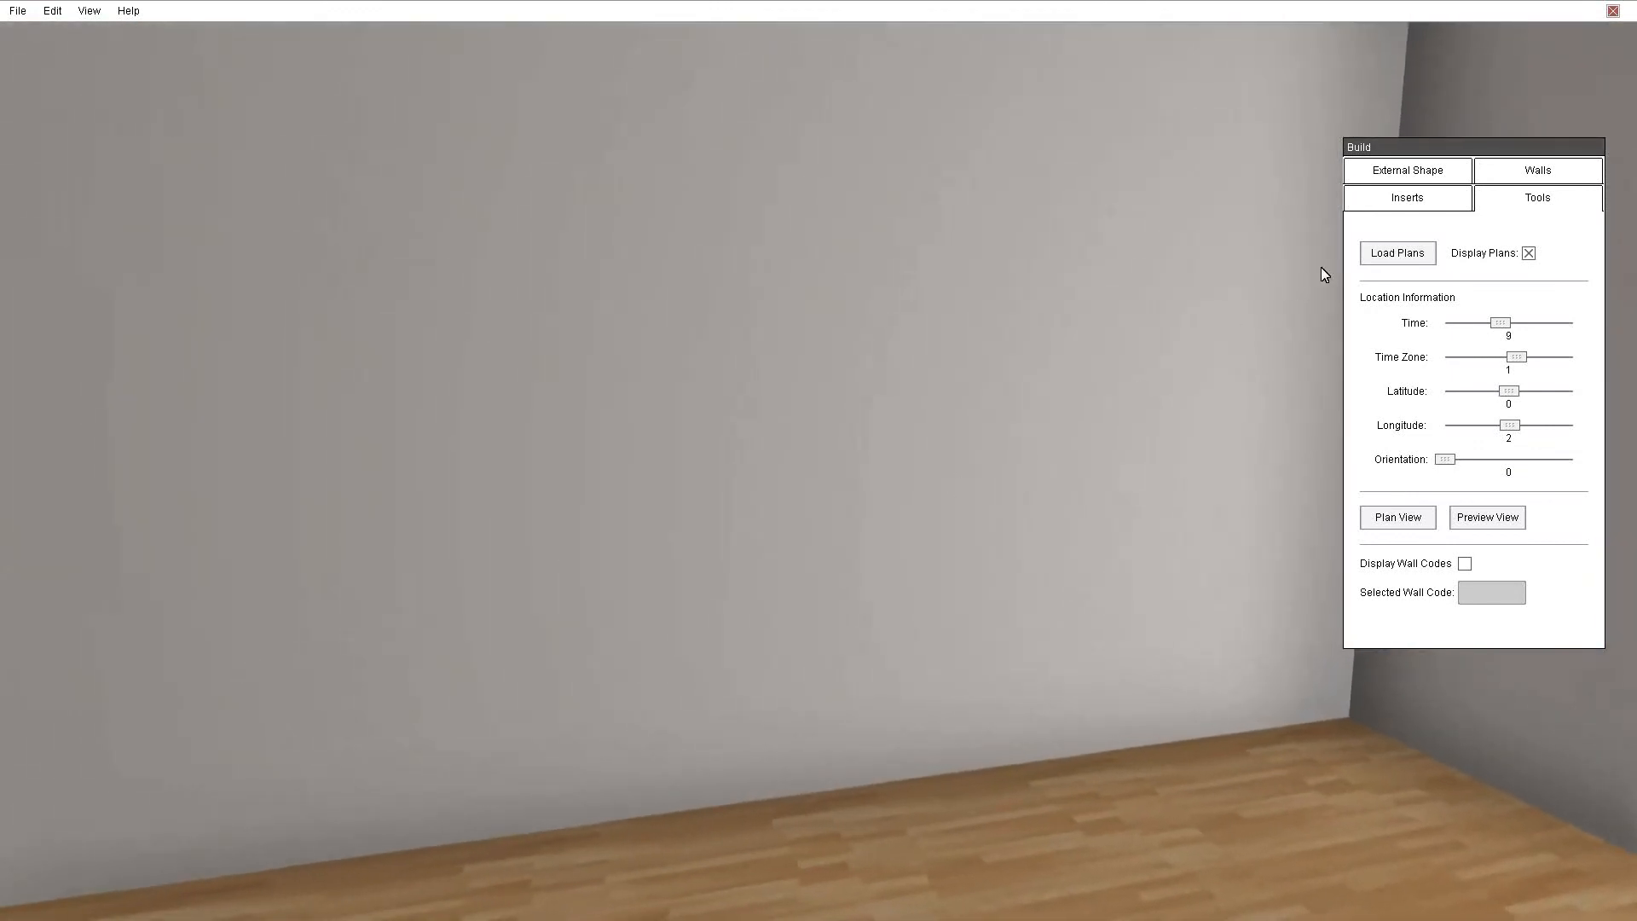
{"action": "left_click", "coordinate": [1405, 199]}
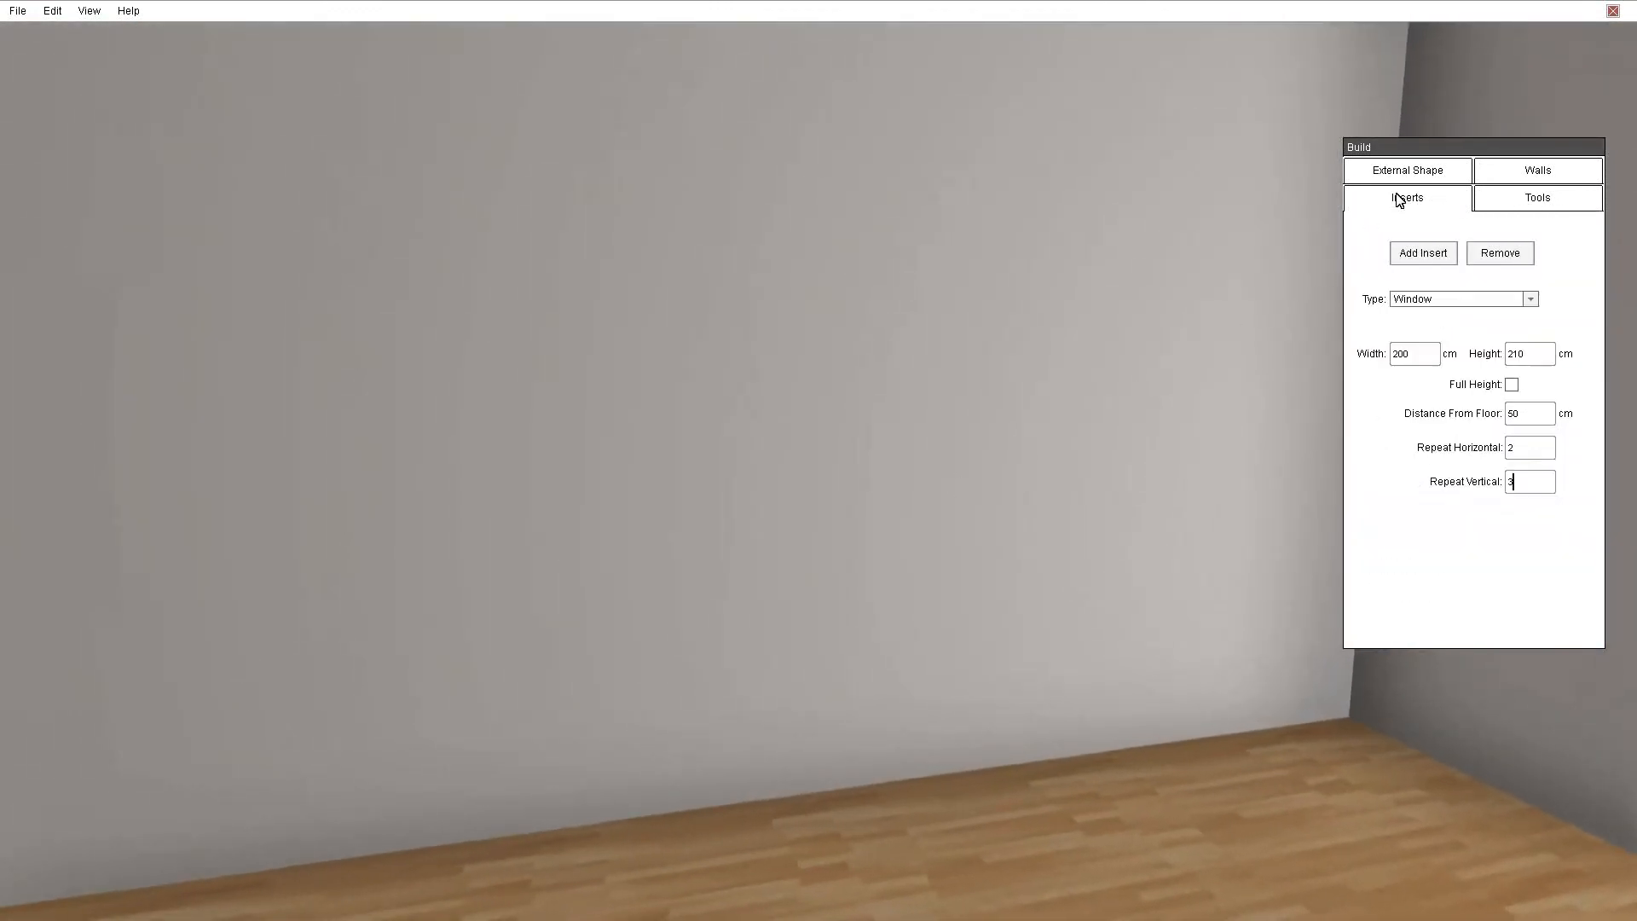
- Add another Window insert, 200 cm wide, 210 cm high and 50 cm from the floor, on Gallery 1's blank outer wall in the 3D view
{"action": "left_click", "coordinate": [1453, 303]}
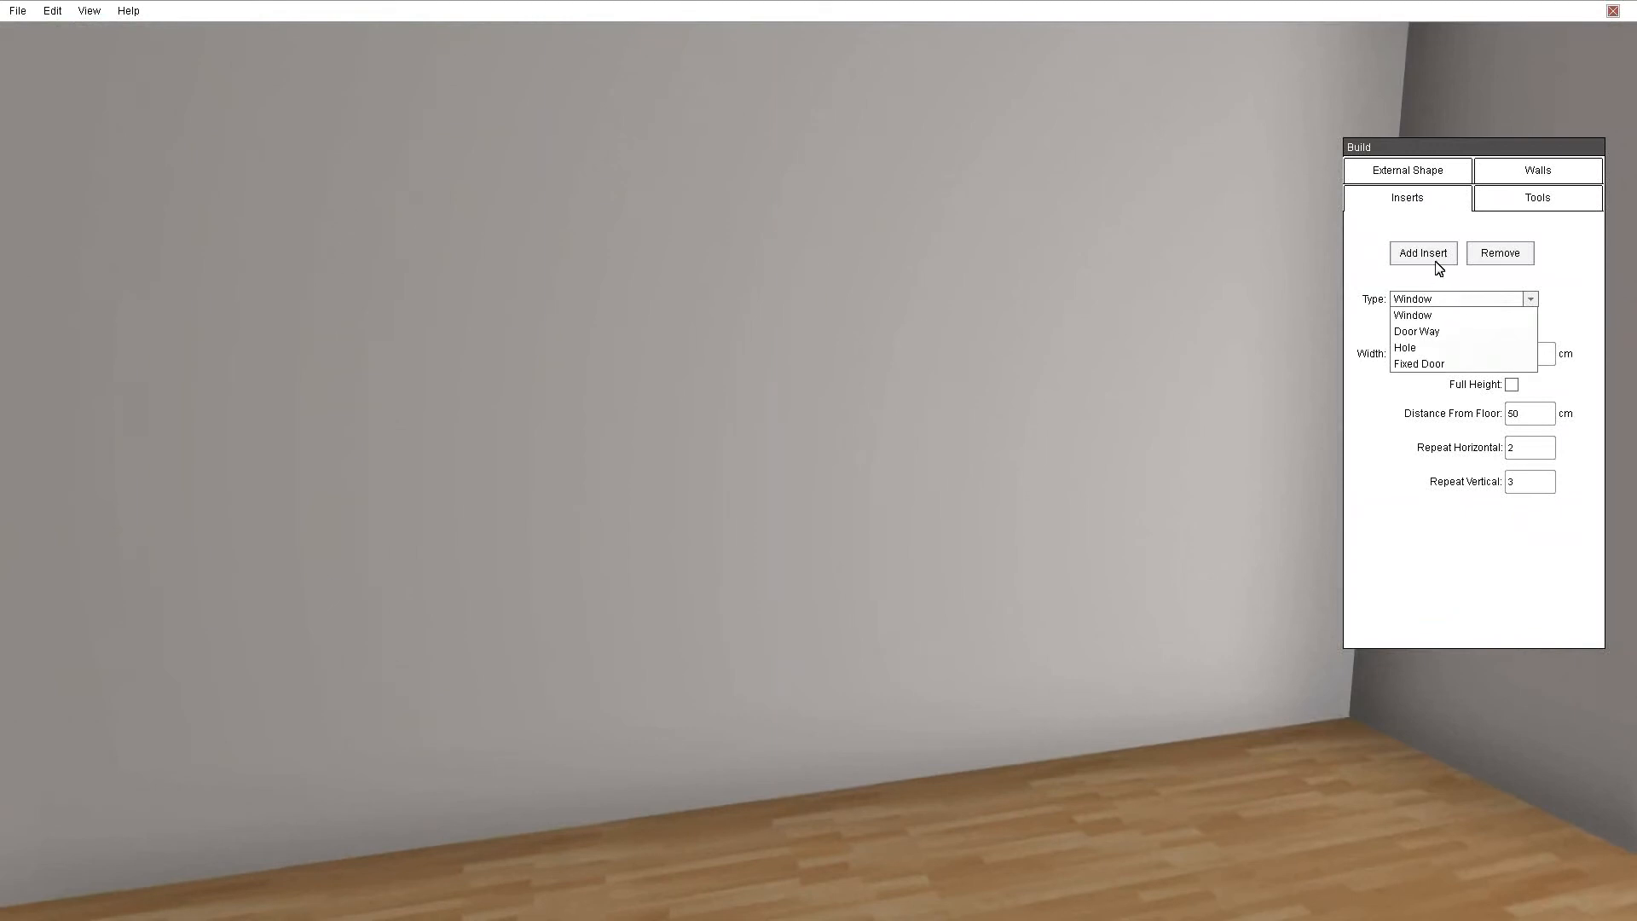
{"action": "left_click", "coordinate": [1425, 260]}
{"action": "left_click", "coordinate": [1425, 255]}
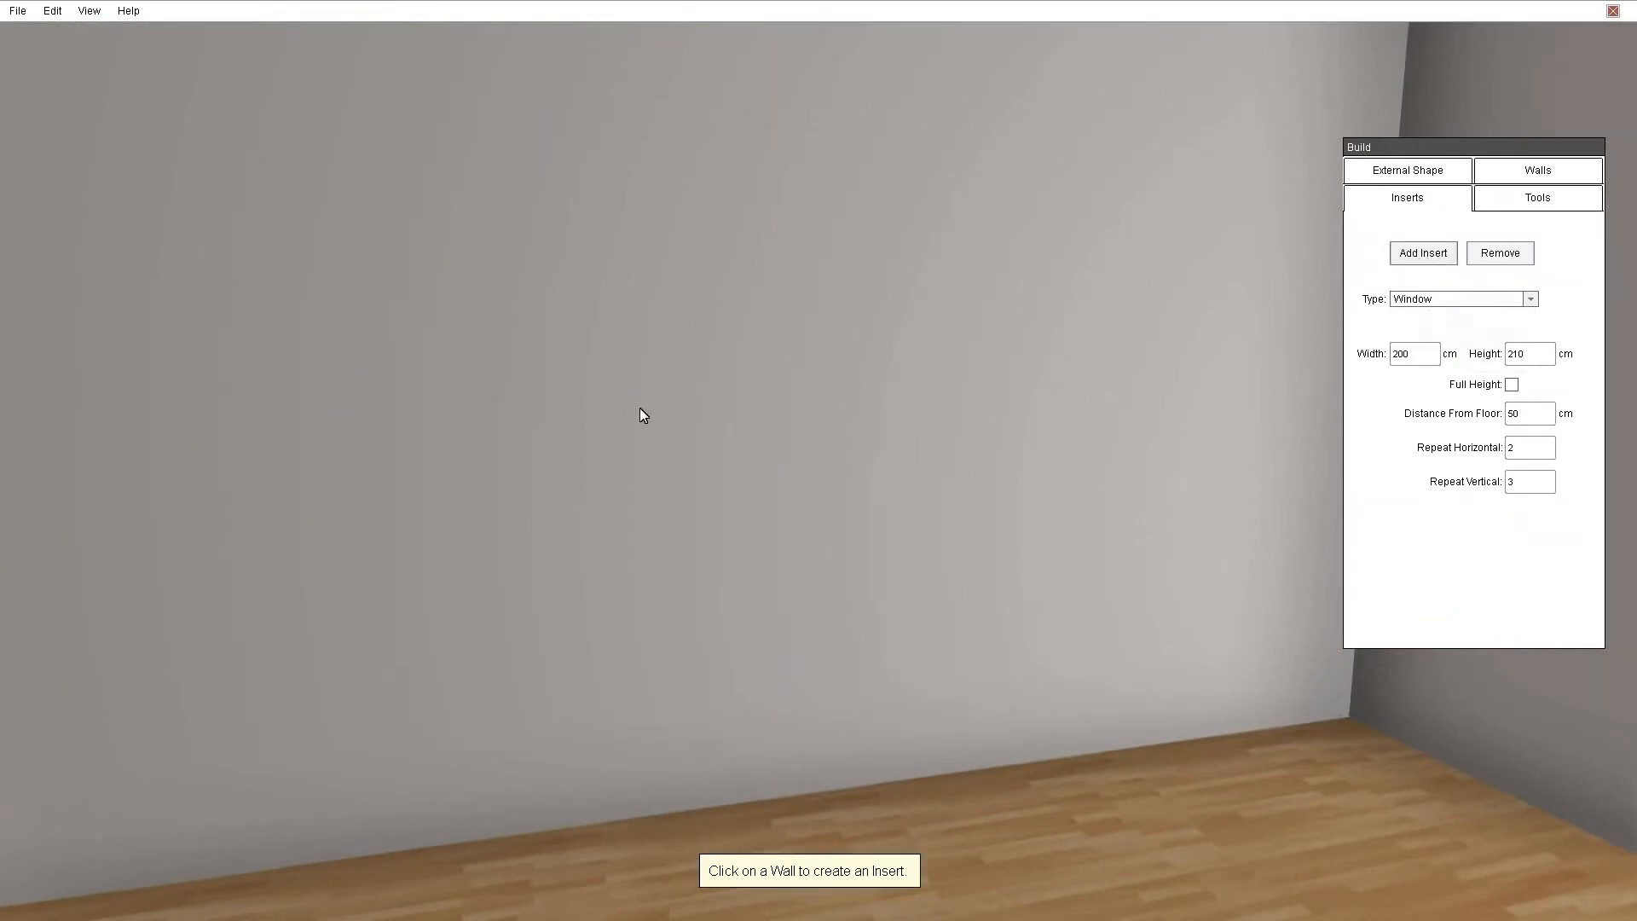
{"action": "left_click", "coordinate": [657, 394]}
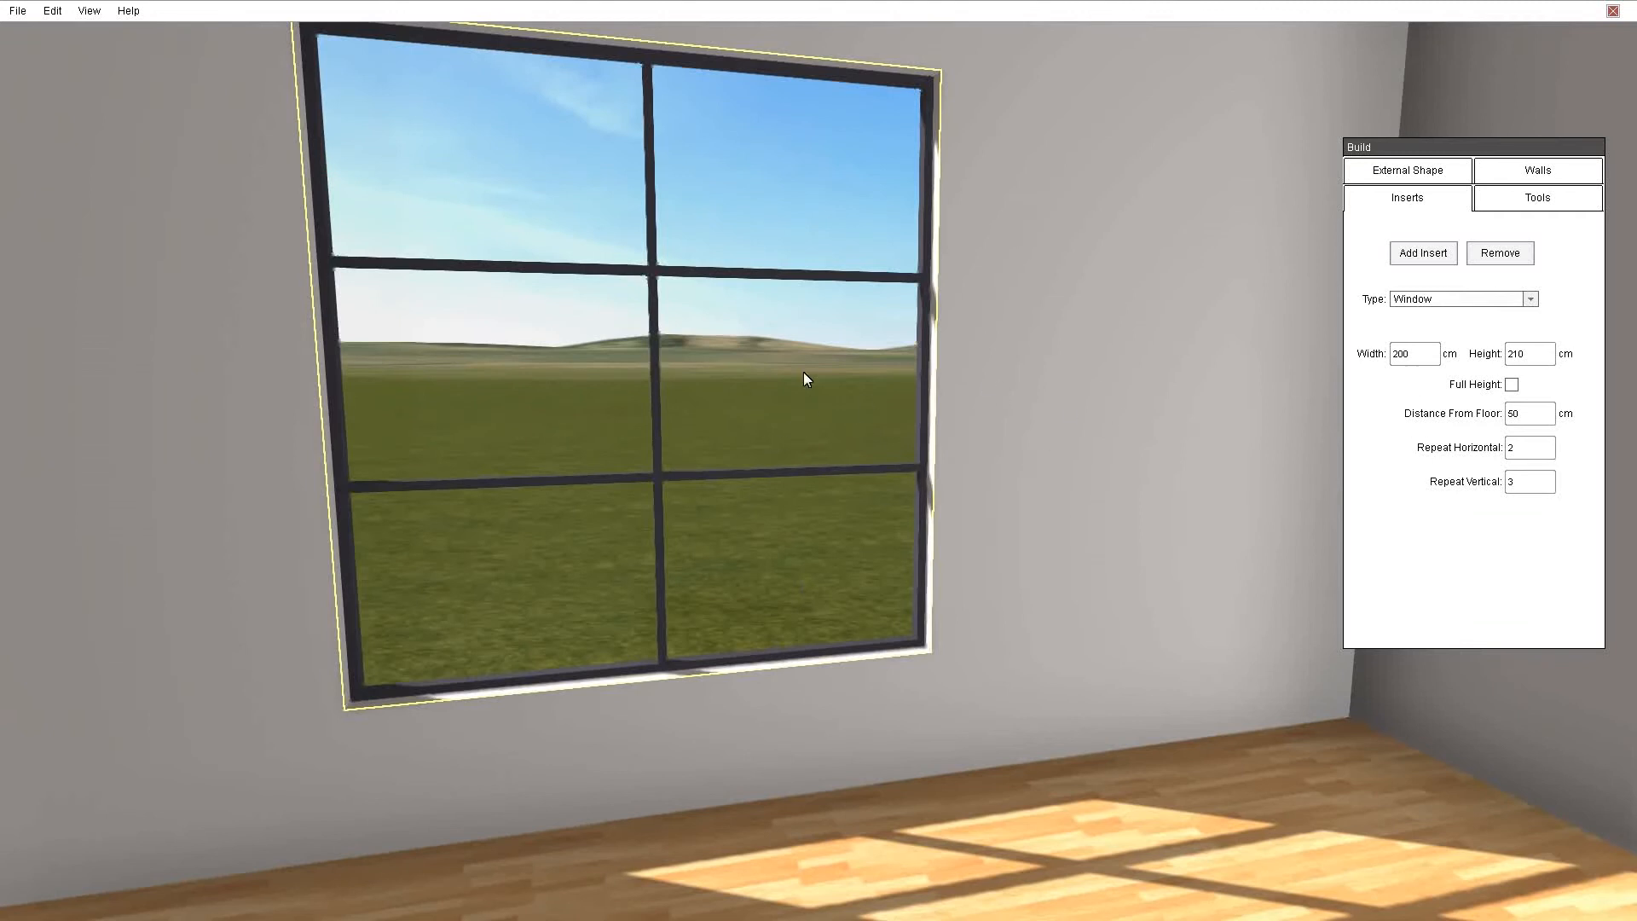
- Add a Hole insert, 200 cm wide and 210 cm high, in Gallery 2's wall towards Gallery 3, beside the doorway
{"action": "right_click_drag", "start_coordinate": [850, 595], "coordinate": [1636, 631]}
{"action": "key", "text": "w"}
{"action": "key", "text": "a"}
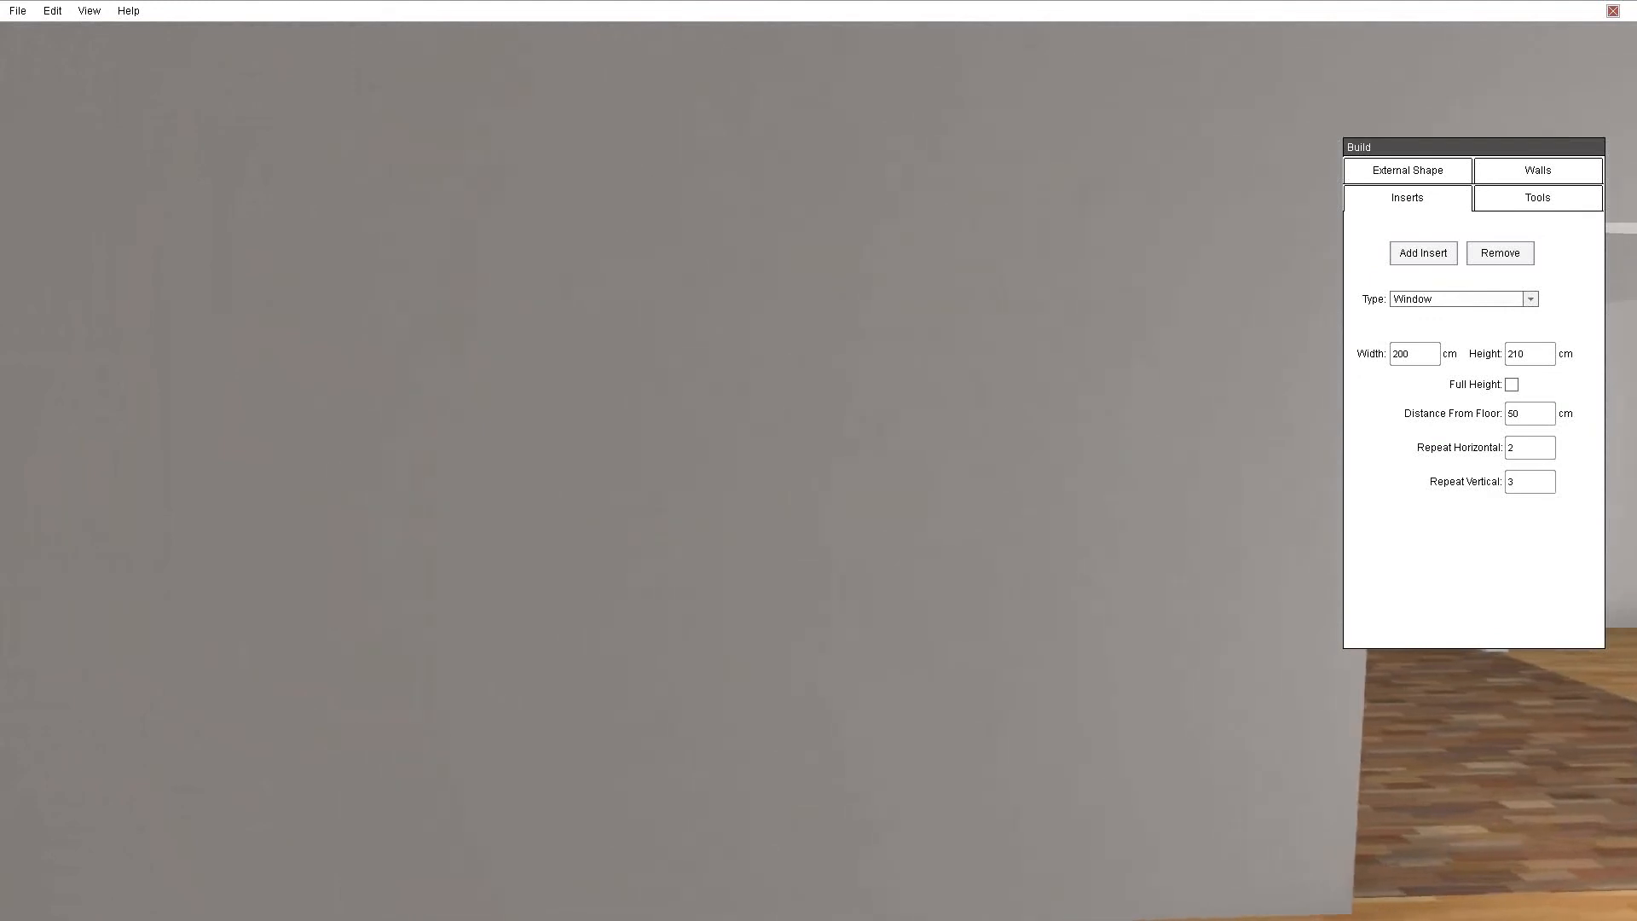
{"action": "key", "text": "s"}
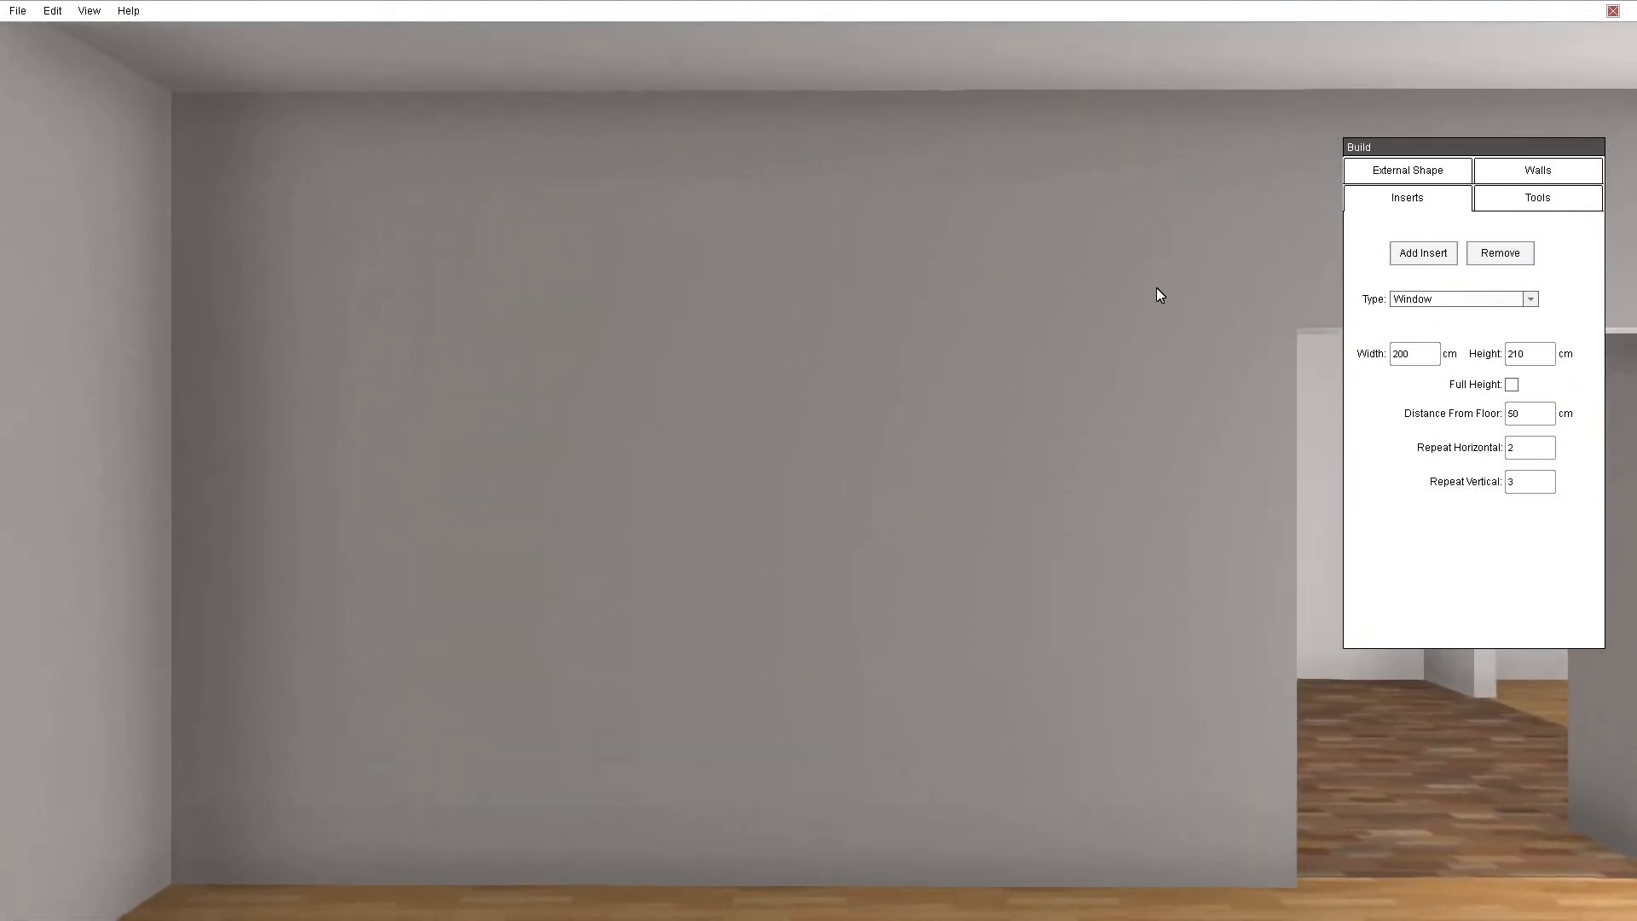
{"action": "left_click", "coordinate": [1460, 300]}
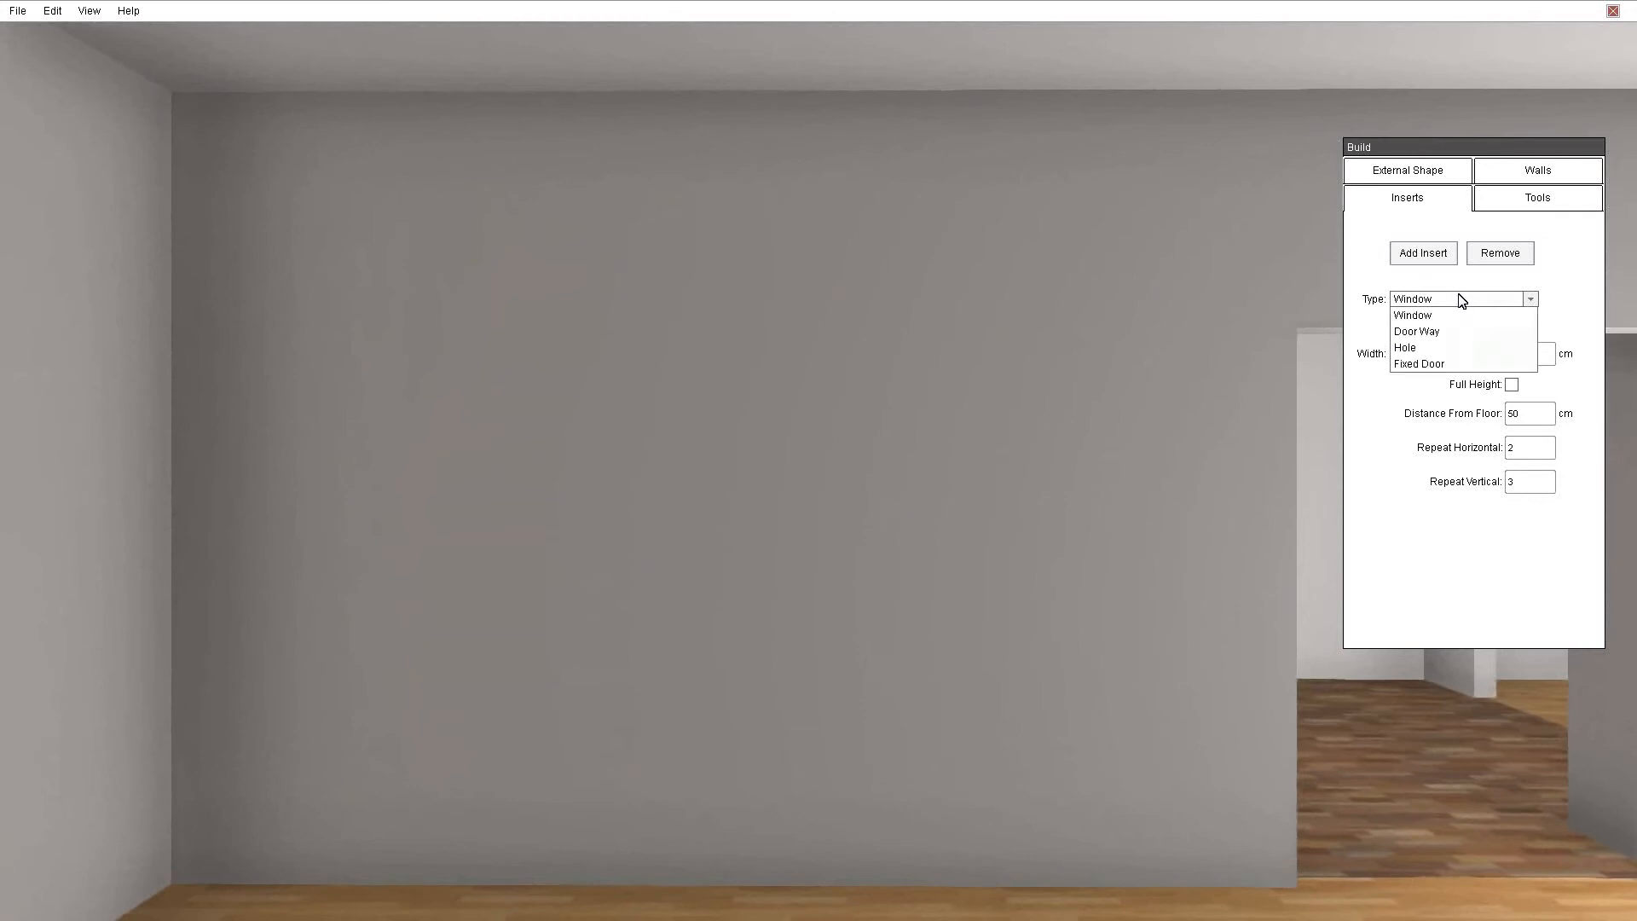
{"action": "left_click", "coordinate": [1418, 350]}
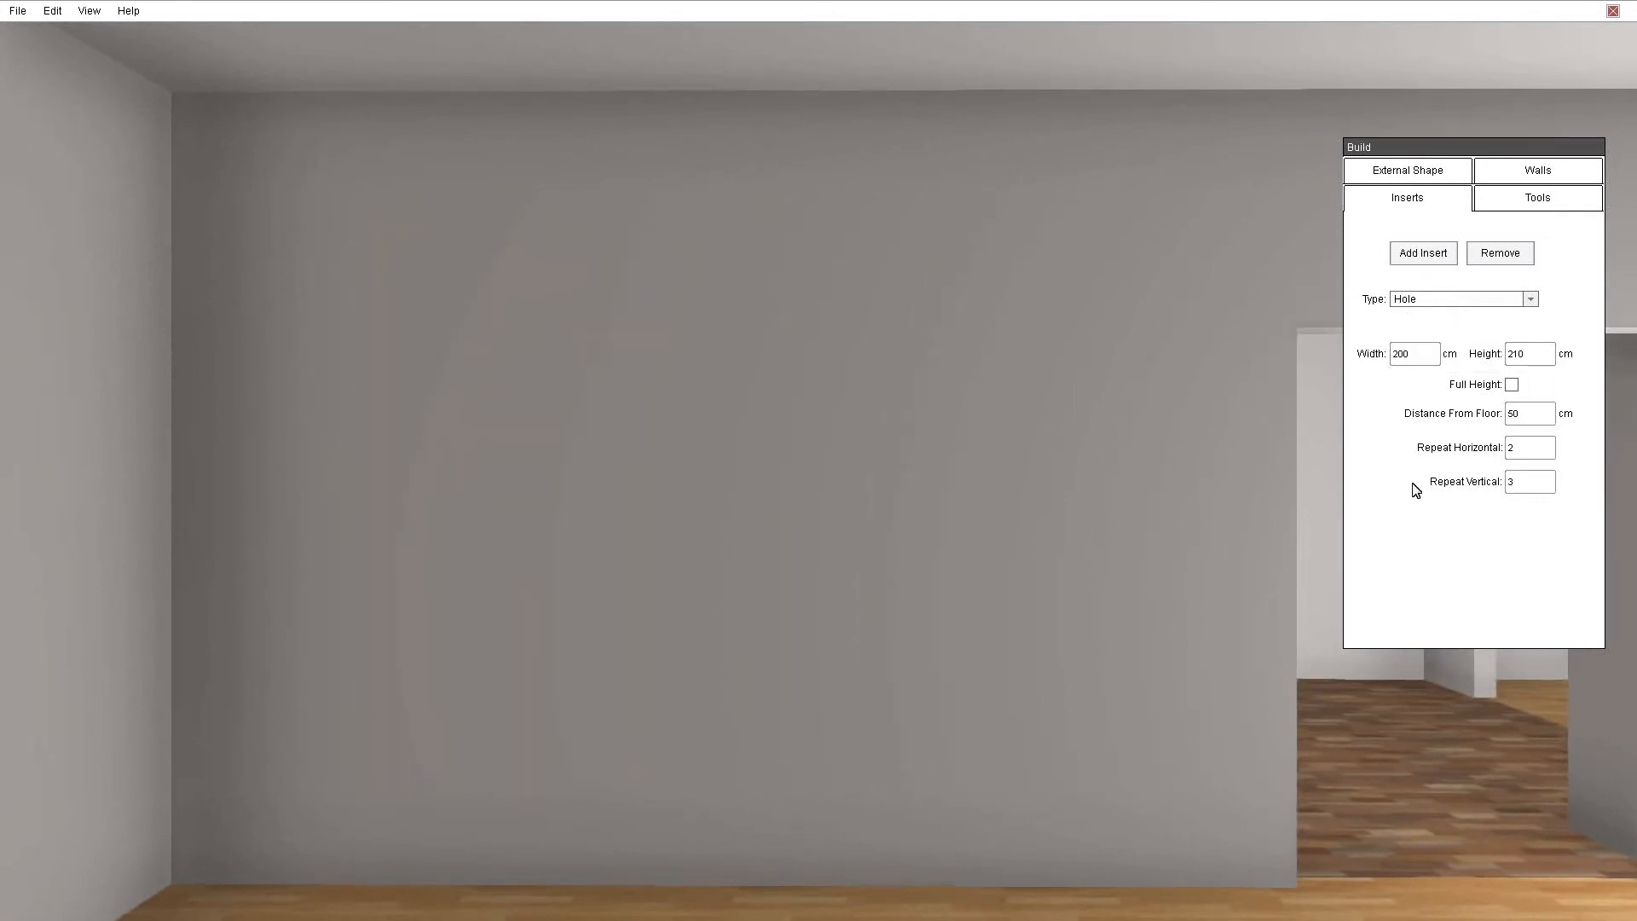
{"action": "left_click", "coordinate": [1423, 254]}
{"action": "left_click", "coordinate": [749, 513]}
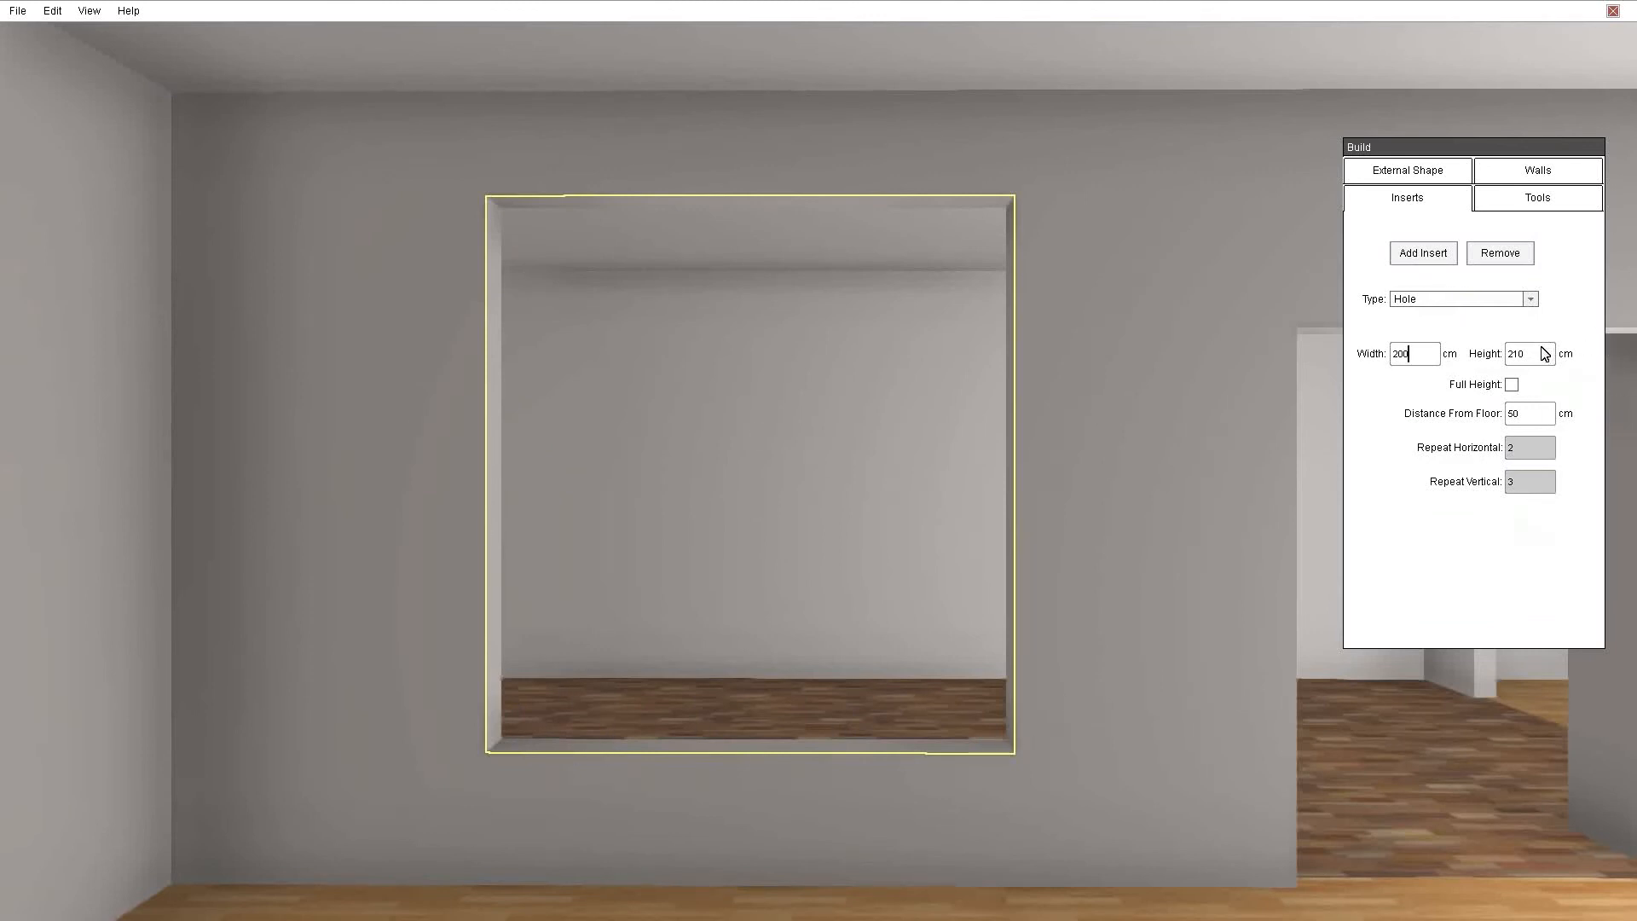
- Set the hole's height to 50 cm and its distance from the floor to 120 cm
{"action": "left_click_drag", "start_coordinate": [1538, 362], "coordinate": [1510, 359]}
{"action": "type", "text": "50"}
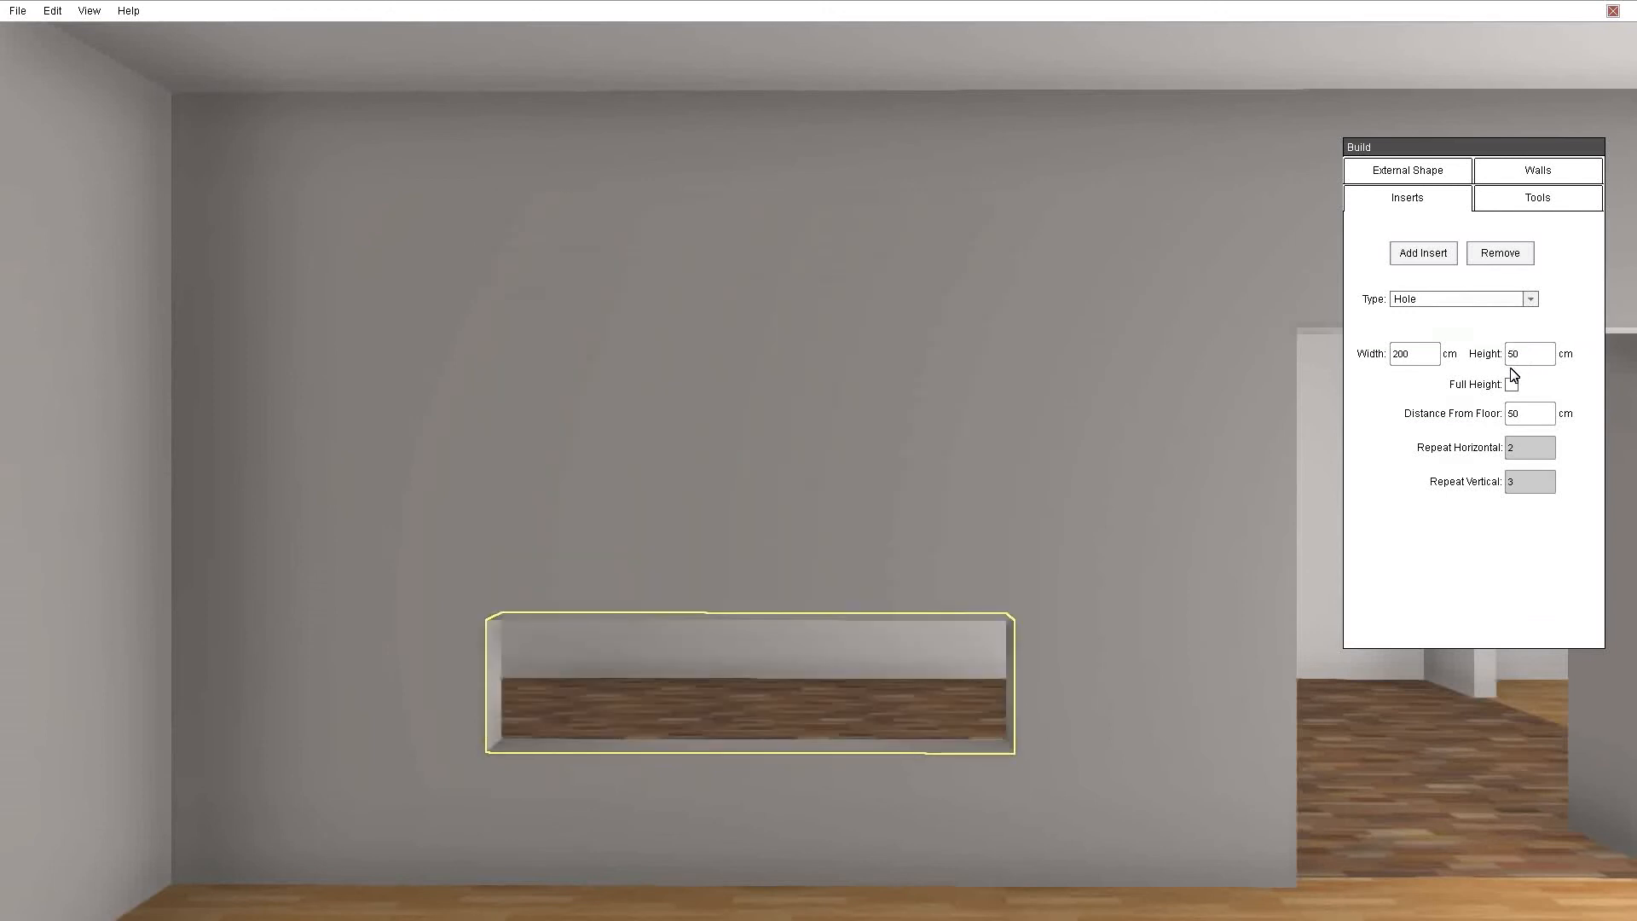
{"action": "left_click_drag", "start_coordinate": [1530, 416], "coordinate": [1504, 415]}
{"action": "type", "text": "1"}
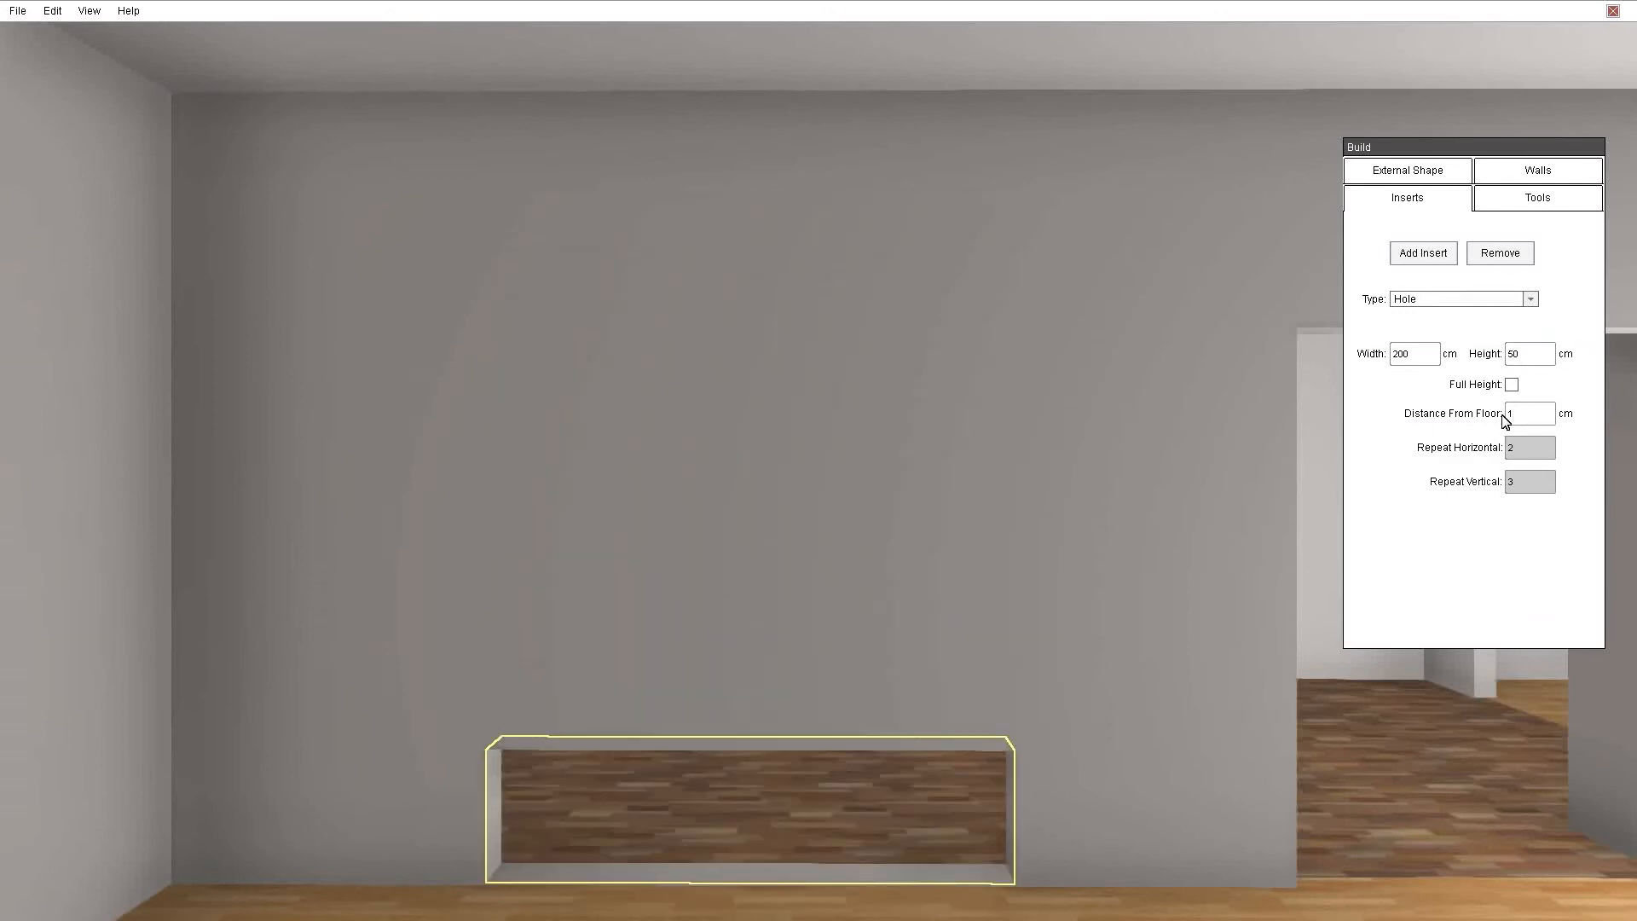
{"action": "type", "text": "50"}
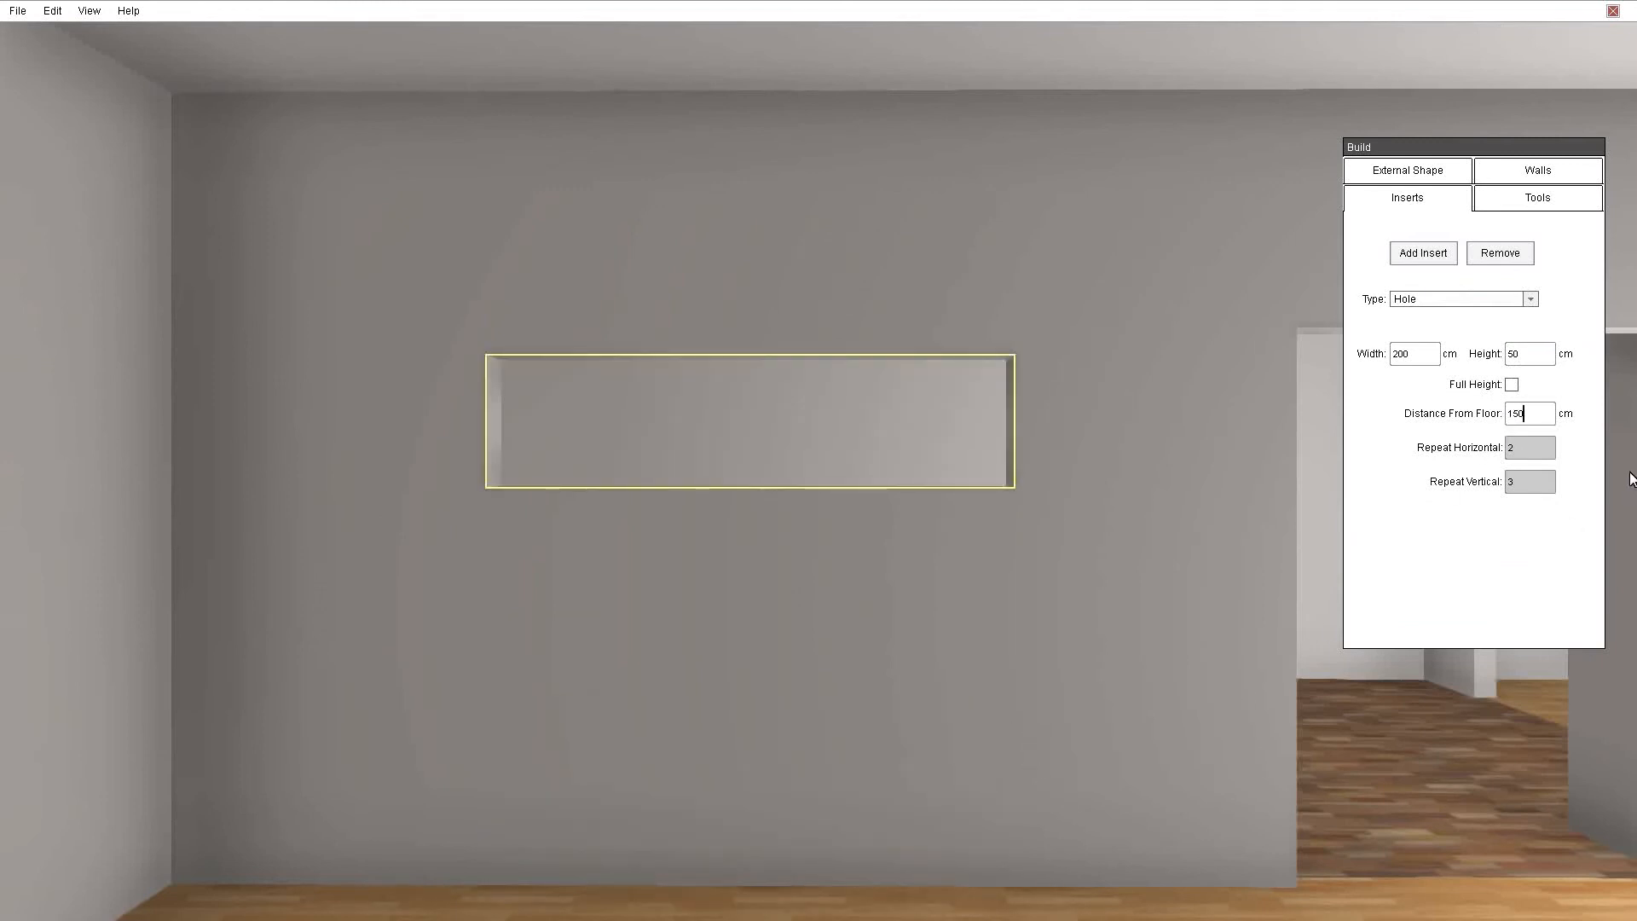
{"action": "left_click_drag", "start_coordinate": [1528, 417], "coordinate": [1519, 417]}
{"action": "type", "text": "2"}
{"action": "right_click_drag", "start_coordinate": [636, 735], "coordinate": [651, 816]}
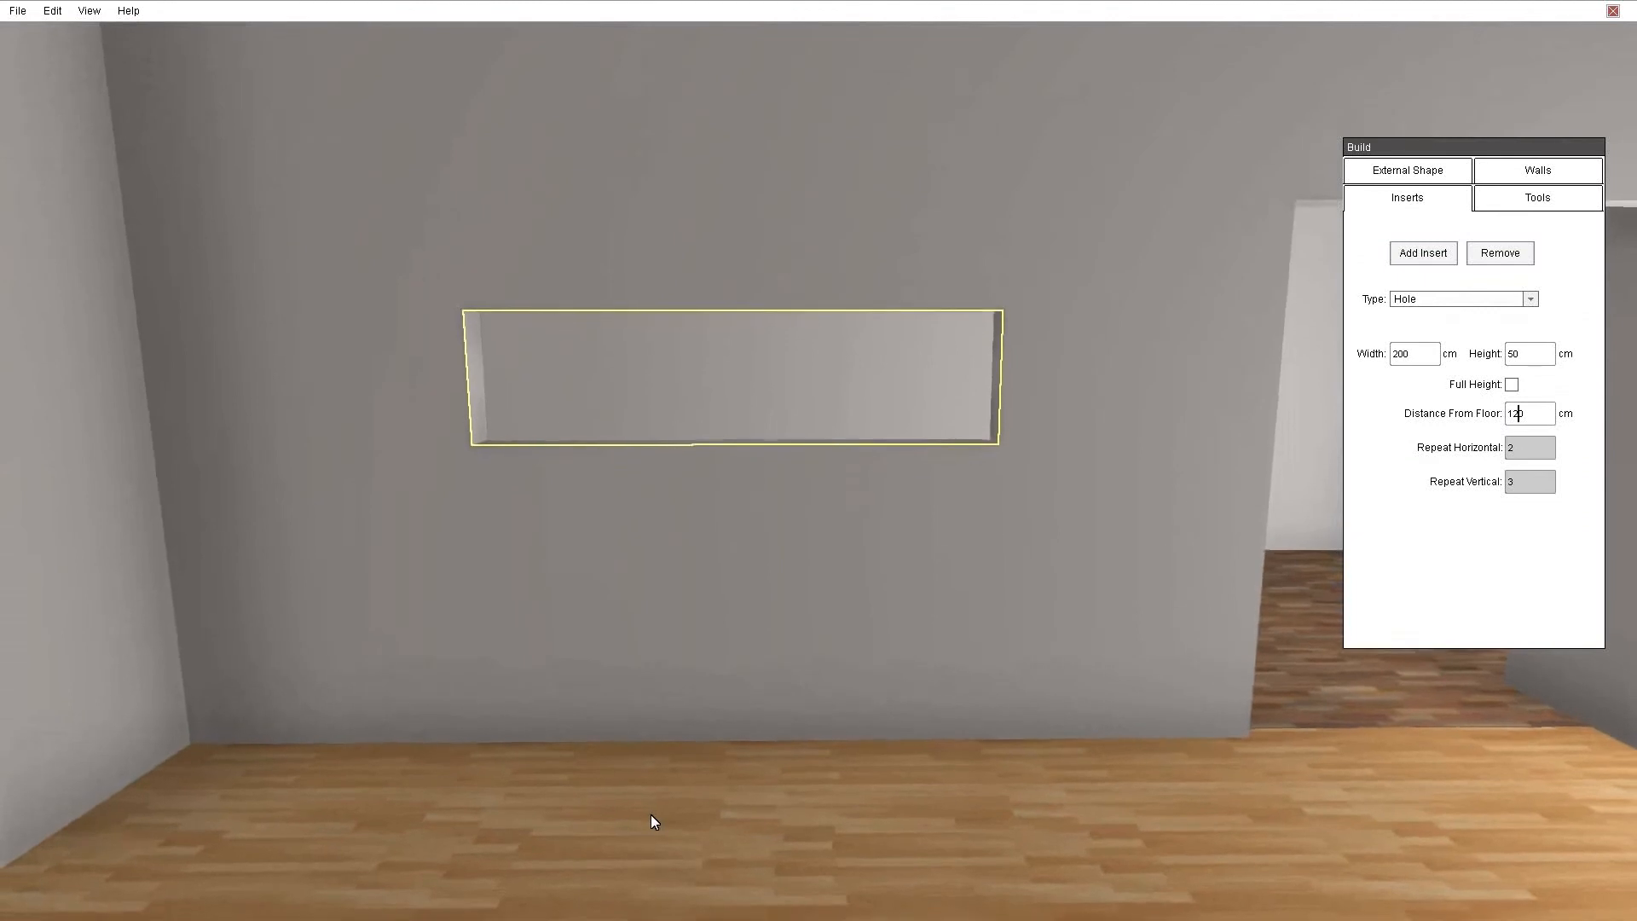
- Colour the Gallery 1 side of the wall containing the Gallery 2 doorway red
{"action": "scroll", "coordinate": [651, 815], "scroll_direction": "up", "scroll_amount": 10}
{"action": "right_click_drag", "start_coordinate": [821, 920], "coordinate": [0, 680]}
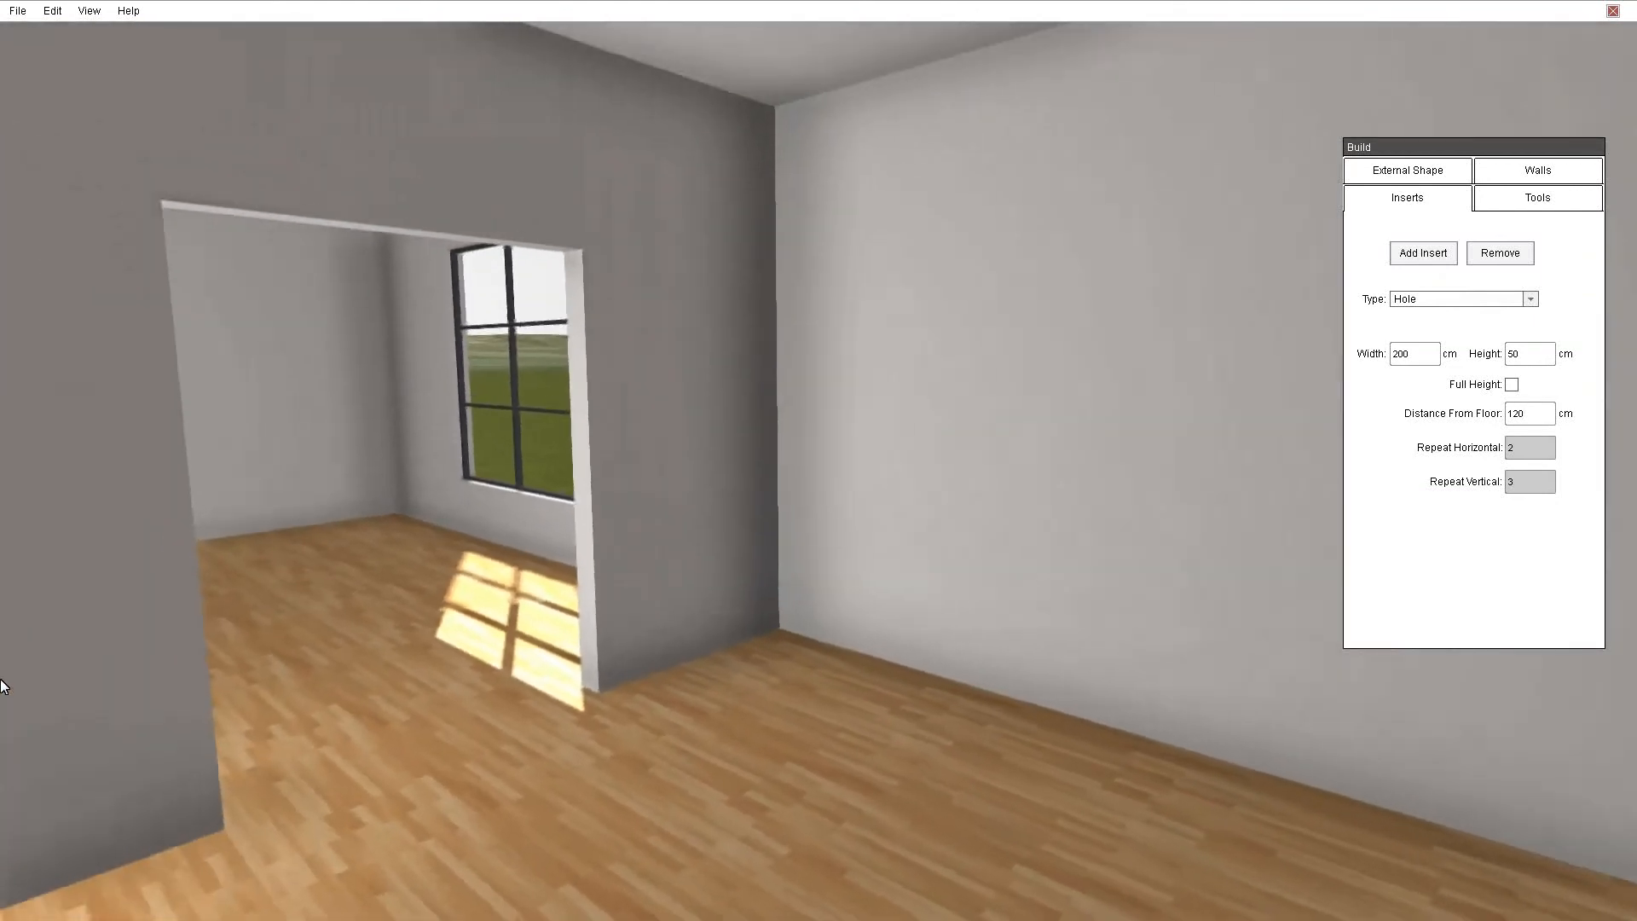
{"action": "scroll", "coordinate": [3, 695], "scroll_direction": "up", "scroll_amount": 10}
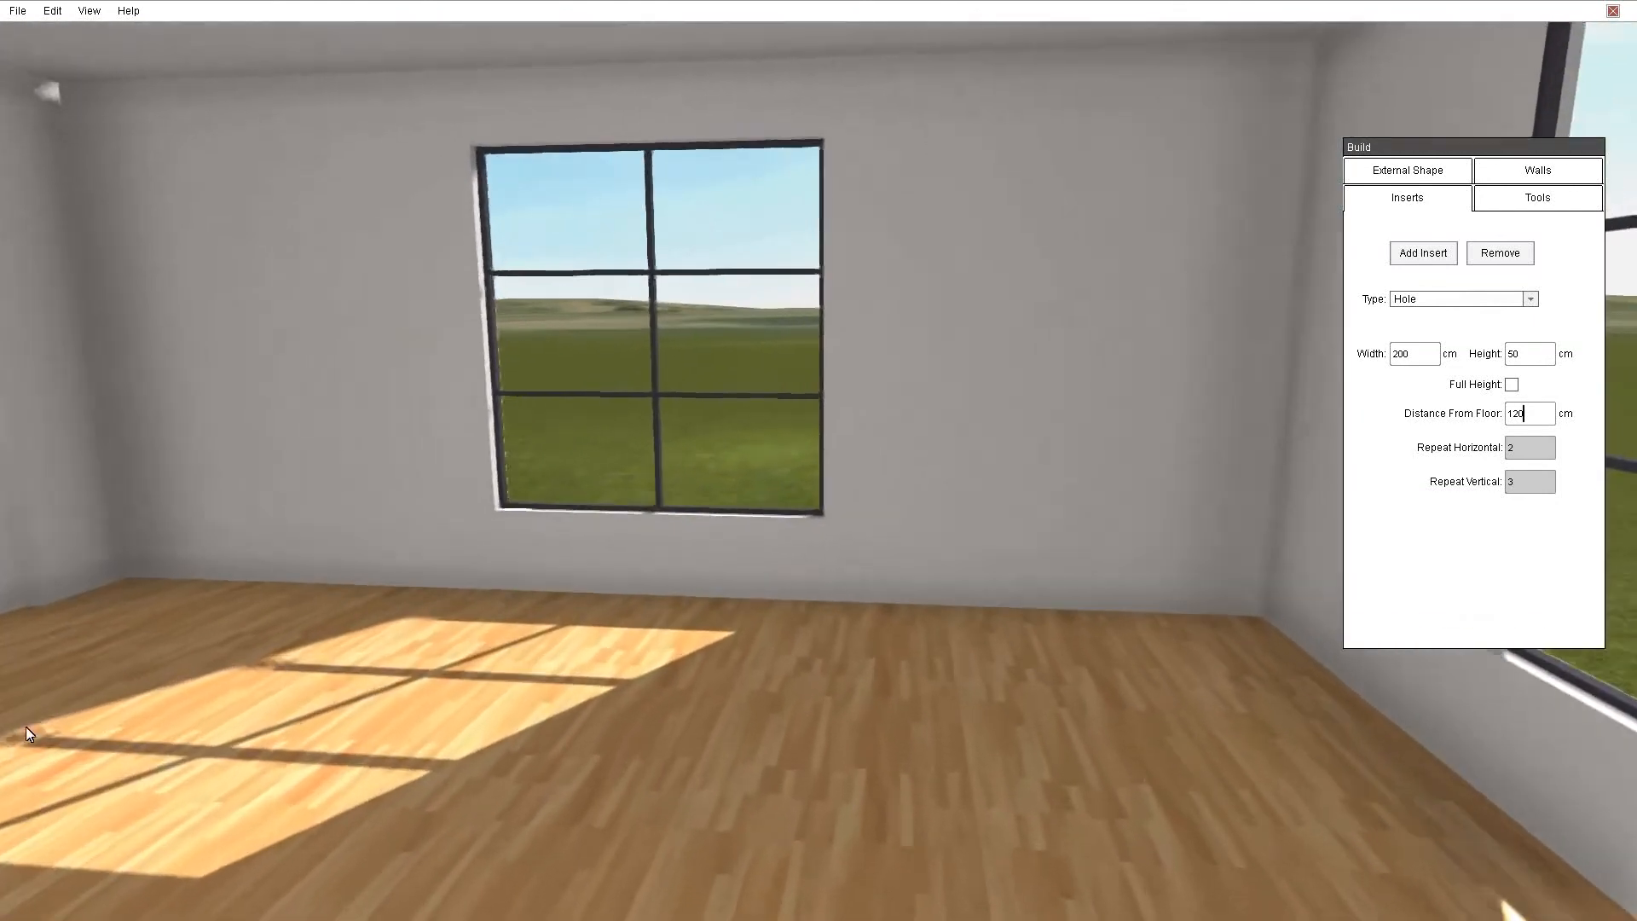
{"action": "right_click_drag", "start_coordinate": [26, 727], "coordinate": [0, 730]}
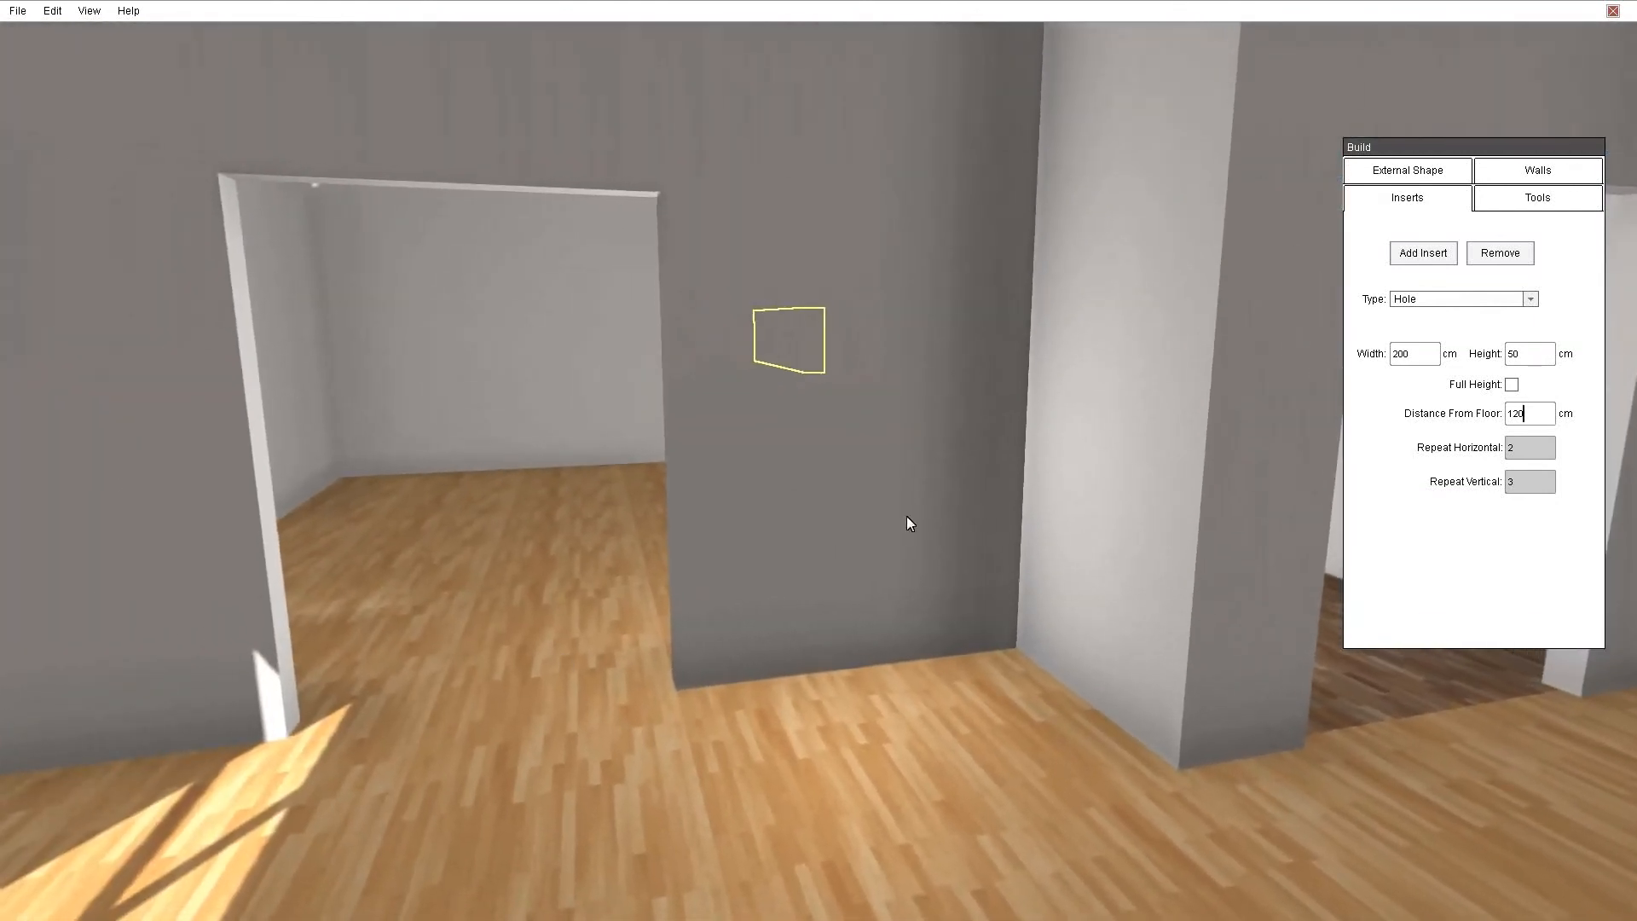
{"action": "left_click", "coordinate": [1546, 175]}
{"action": "right_click_drag", "start_coordinate": [876, 732], "coordinate": [792, 682]}
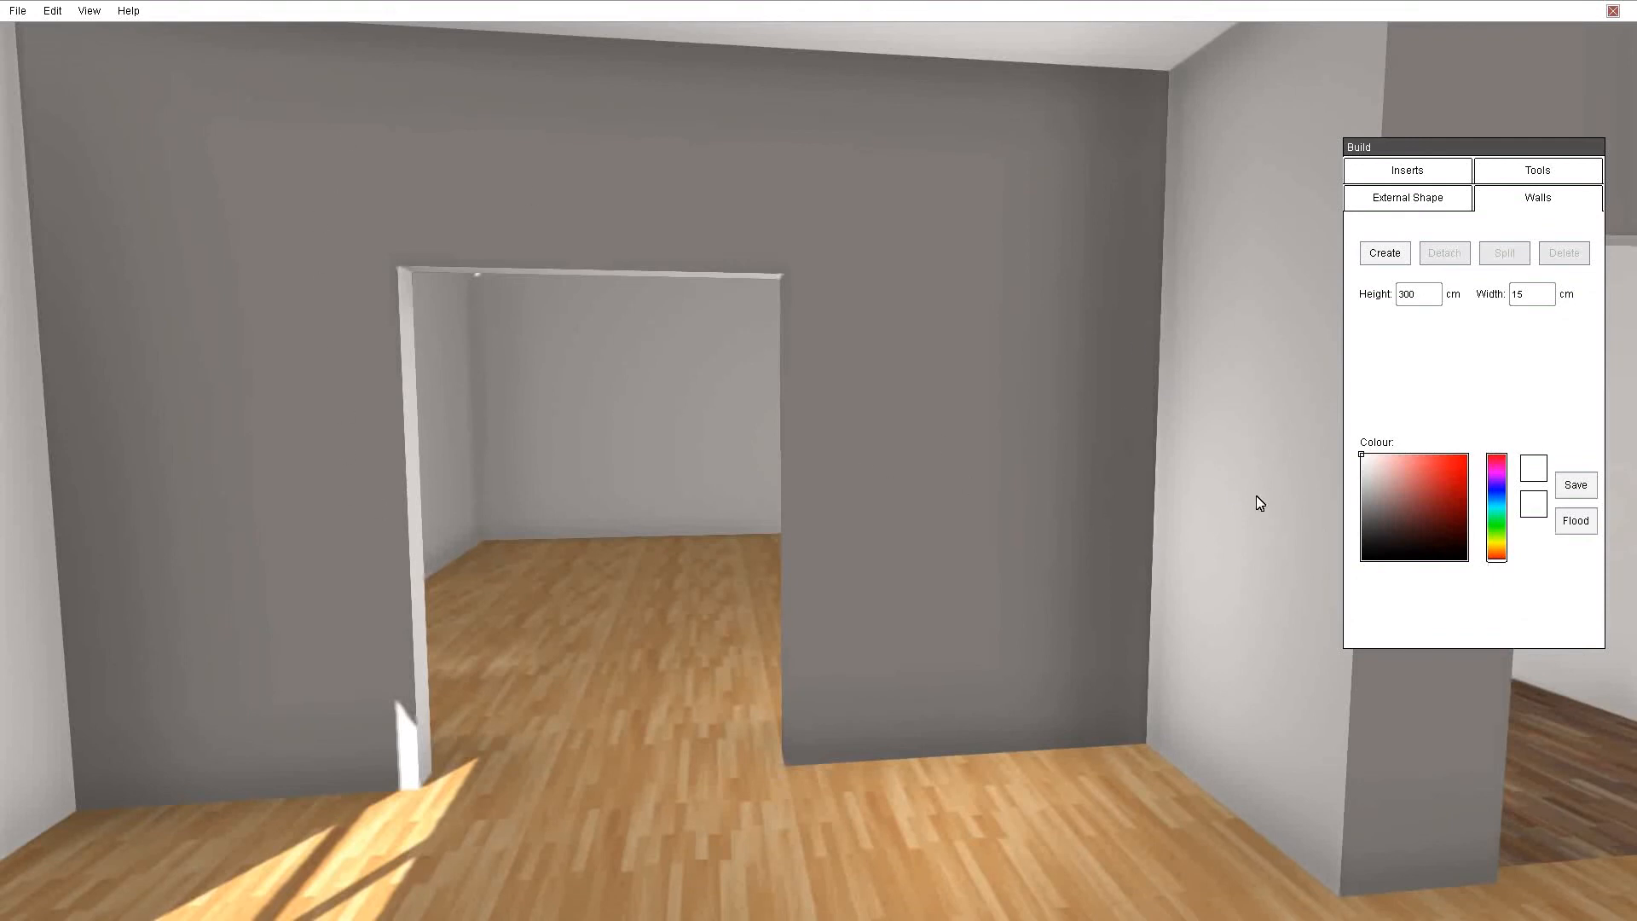
{"action": "left_click", "coordinate": [967, 465]}
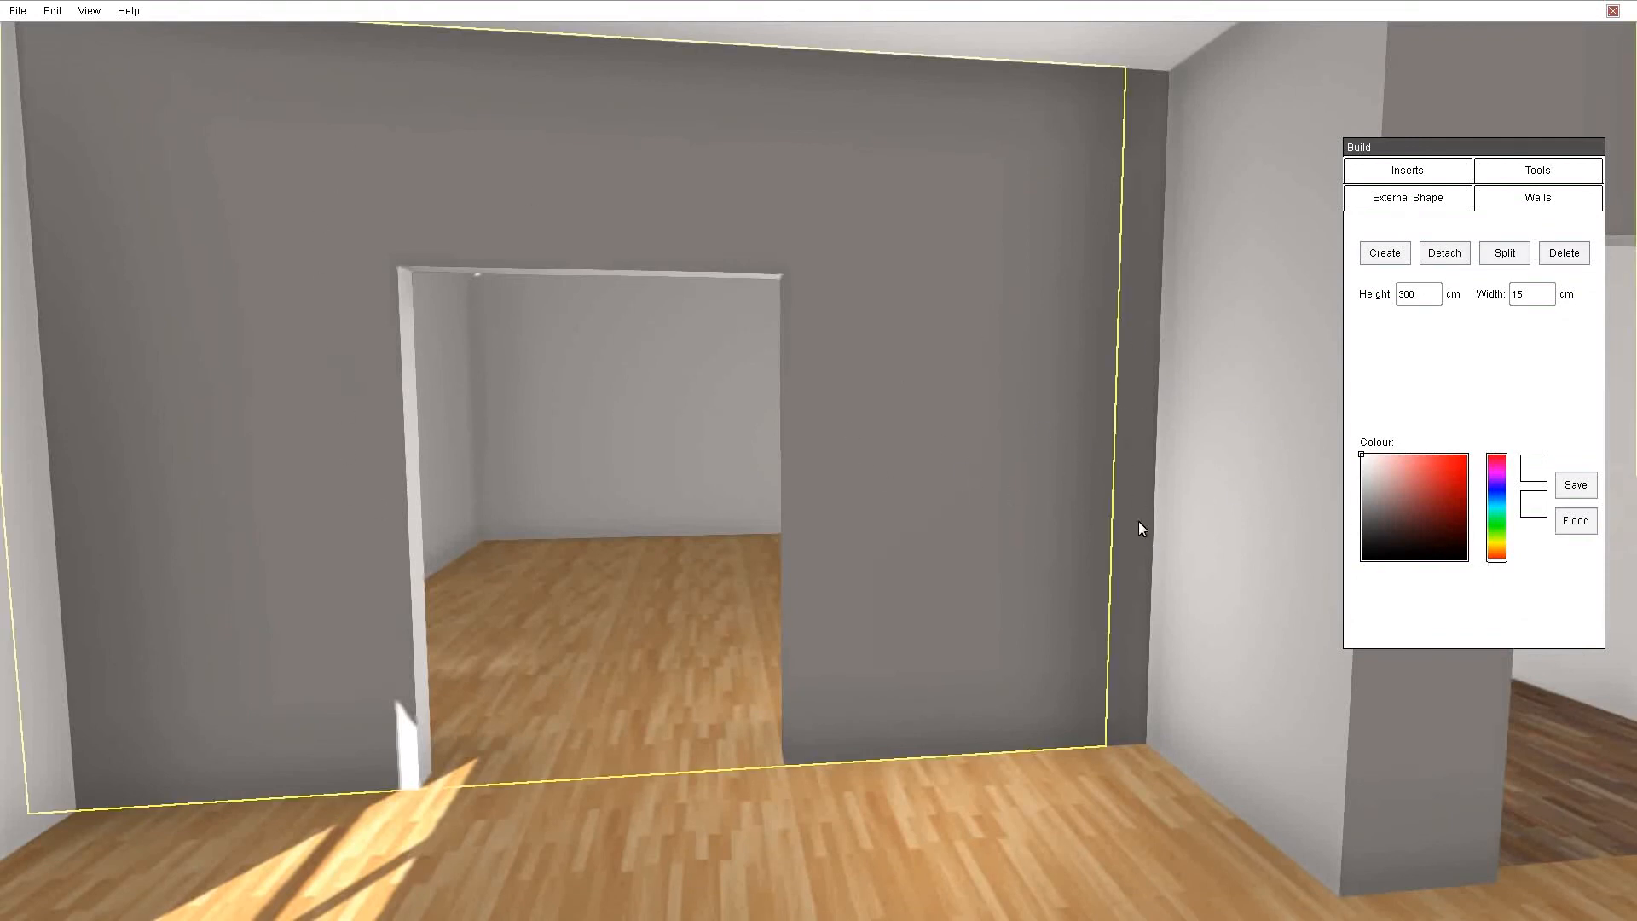
{"action": "left_click", "coordinate": [1449, 479]}
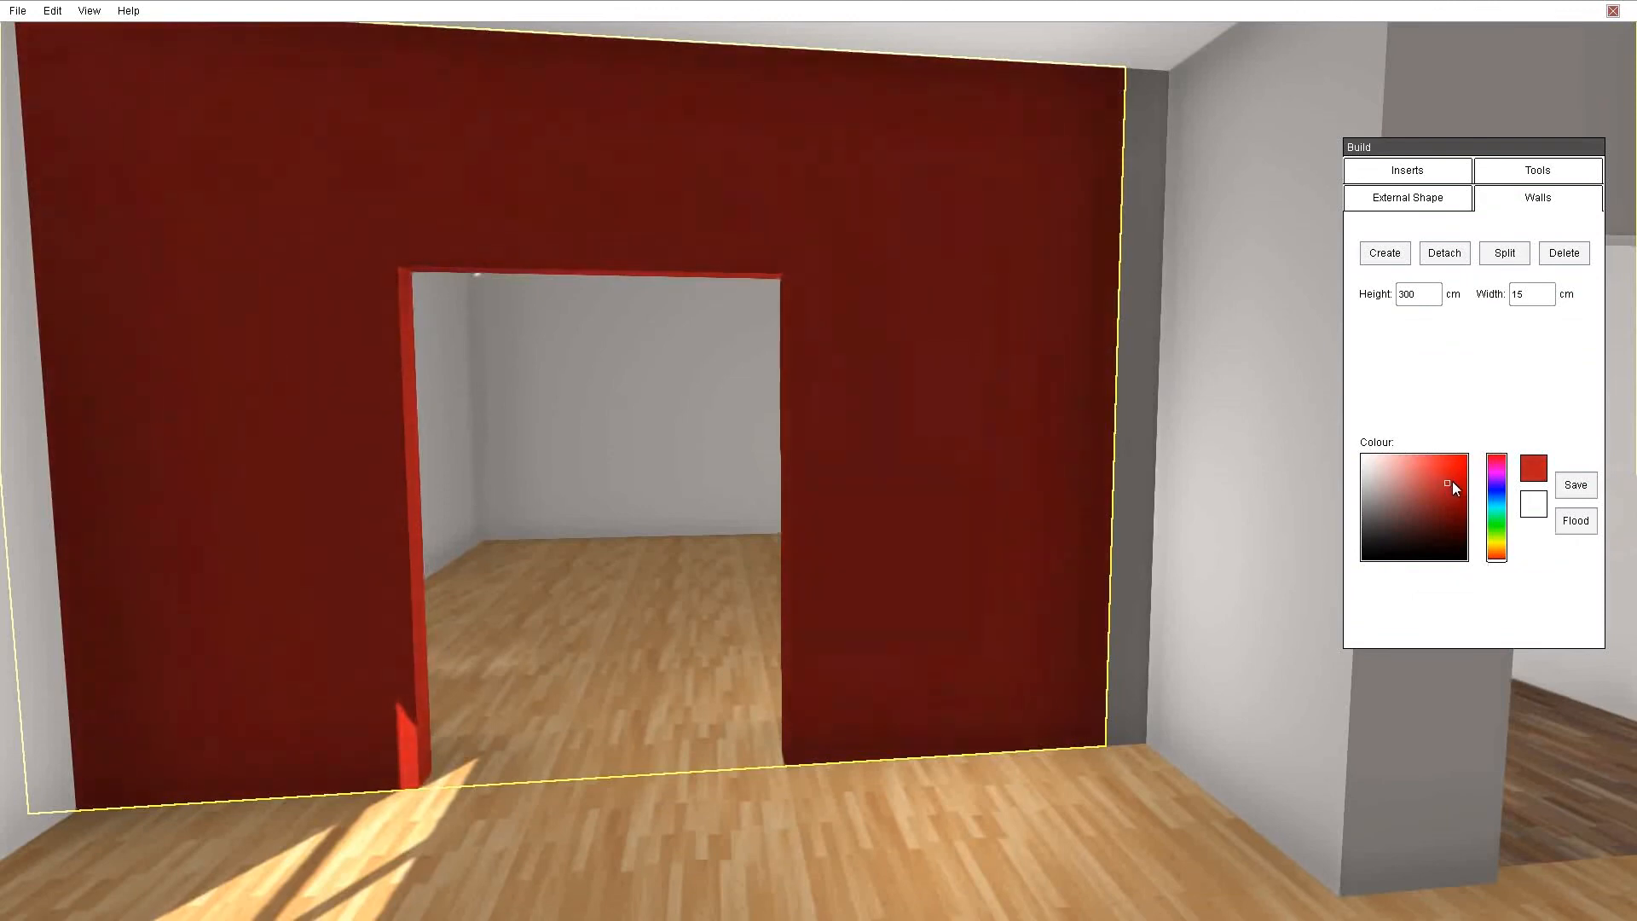
{"action": "right_click_drag", "start_coordinate": [890, 699], "coordinate": [1040, 674]}
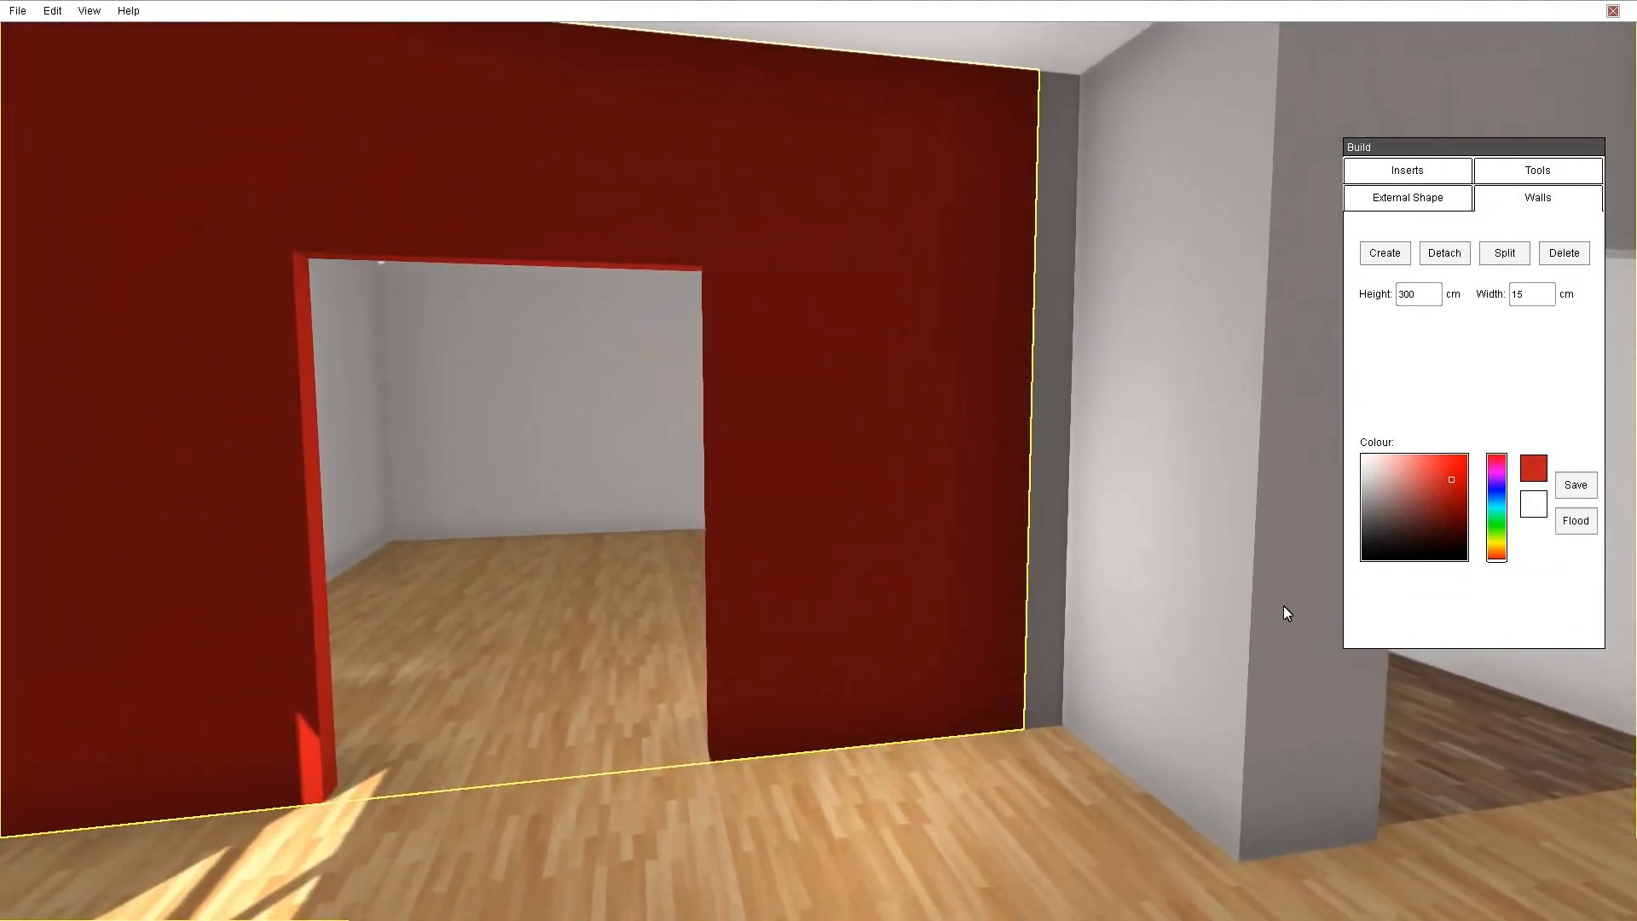
- Return to the plan view and change Gallery 1's flooring to Parquet Wood
{"action": "key", "text": "Tab"}
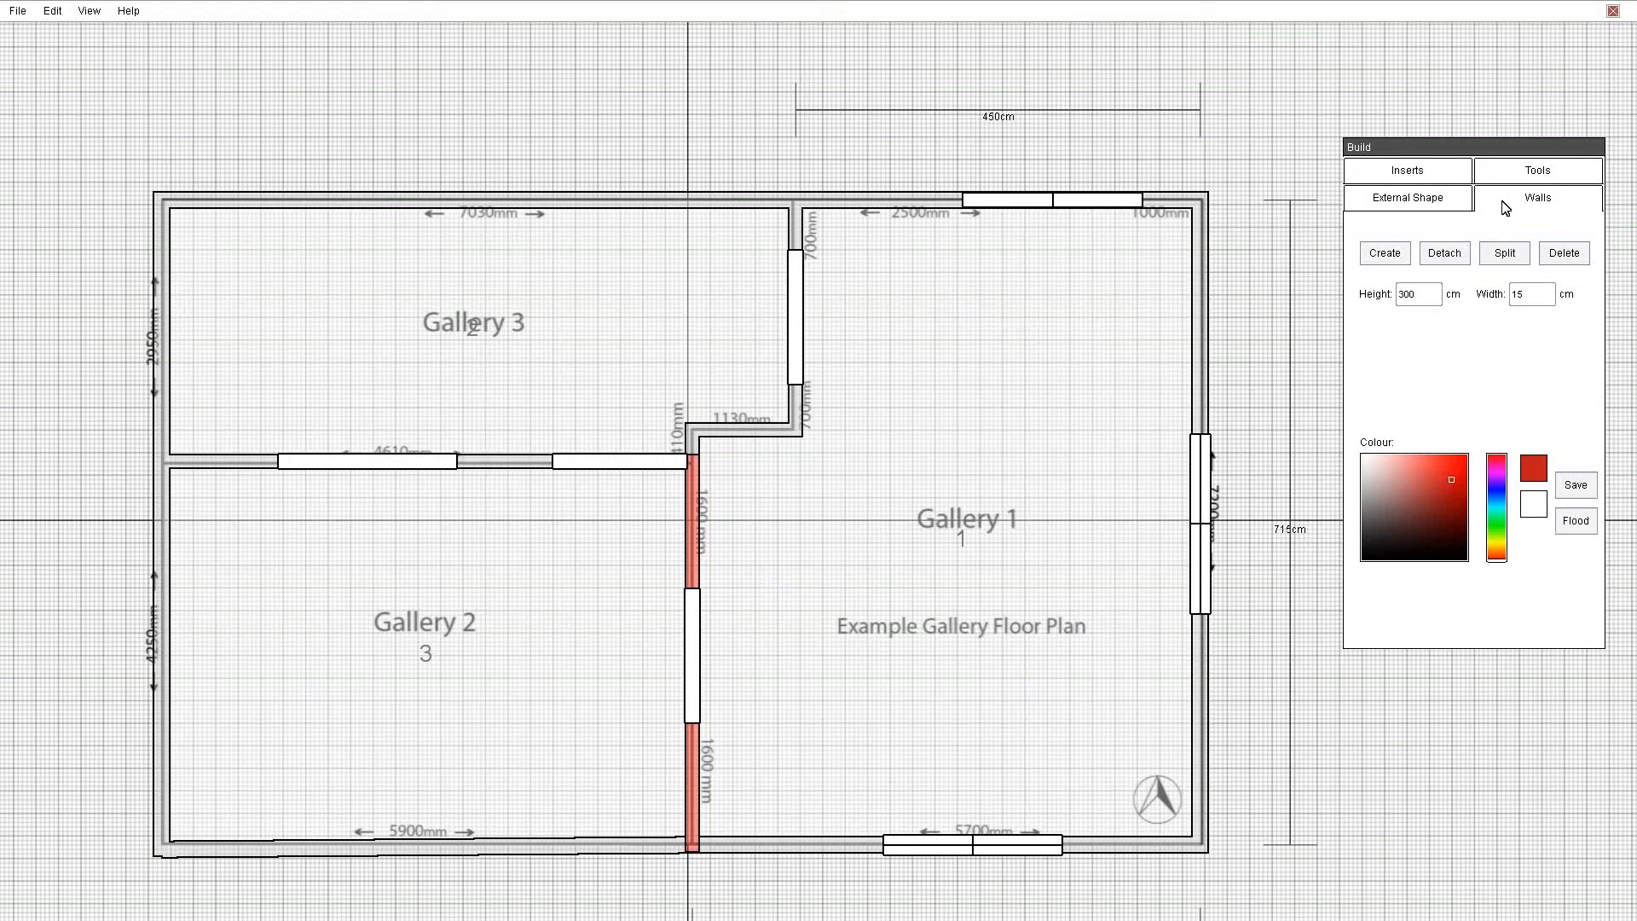
{"action": "left_click", "coordinate": [1443, 205]}
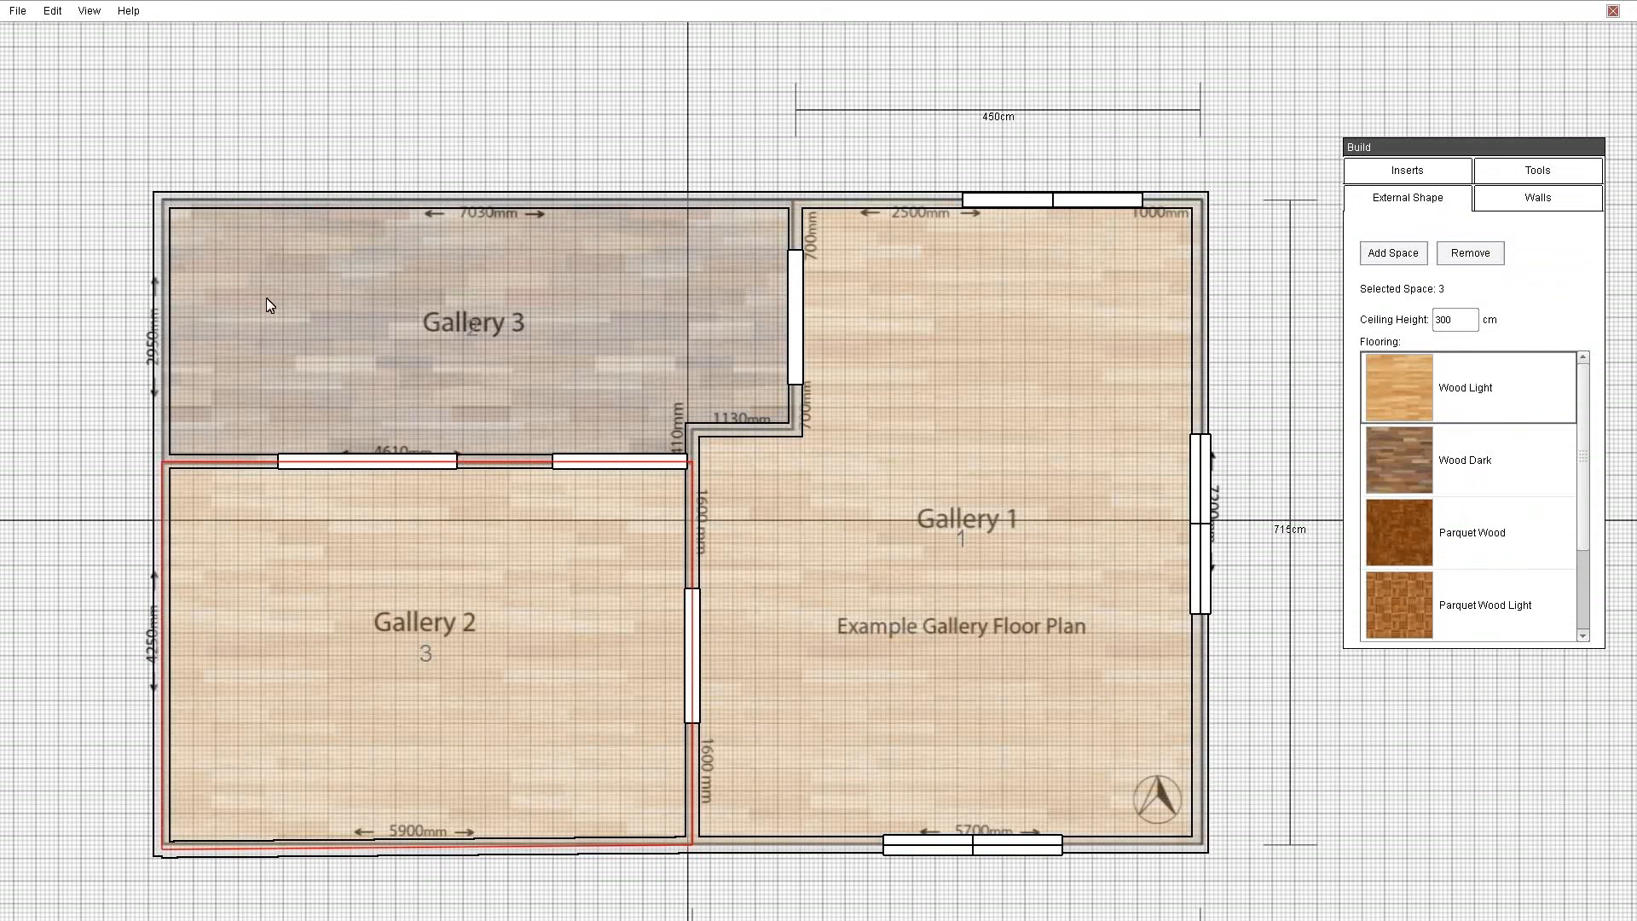
{"action": "left_click", "coordinate": [885, 491]}
{"action": "left_click", "coordinate": [1388, 530]}
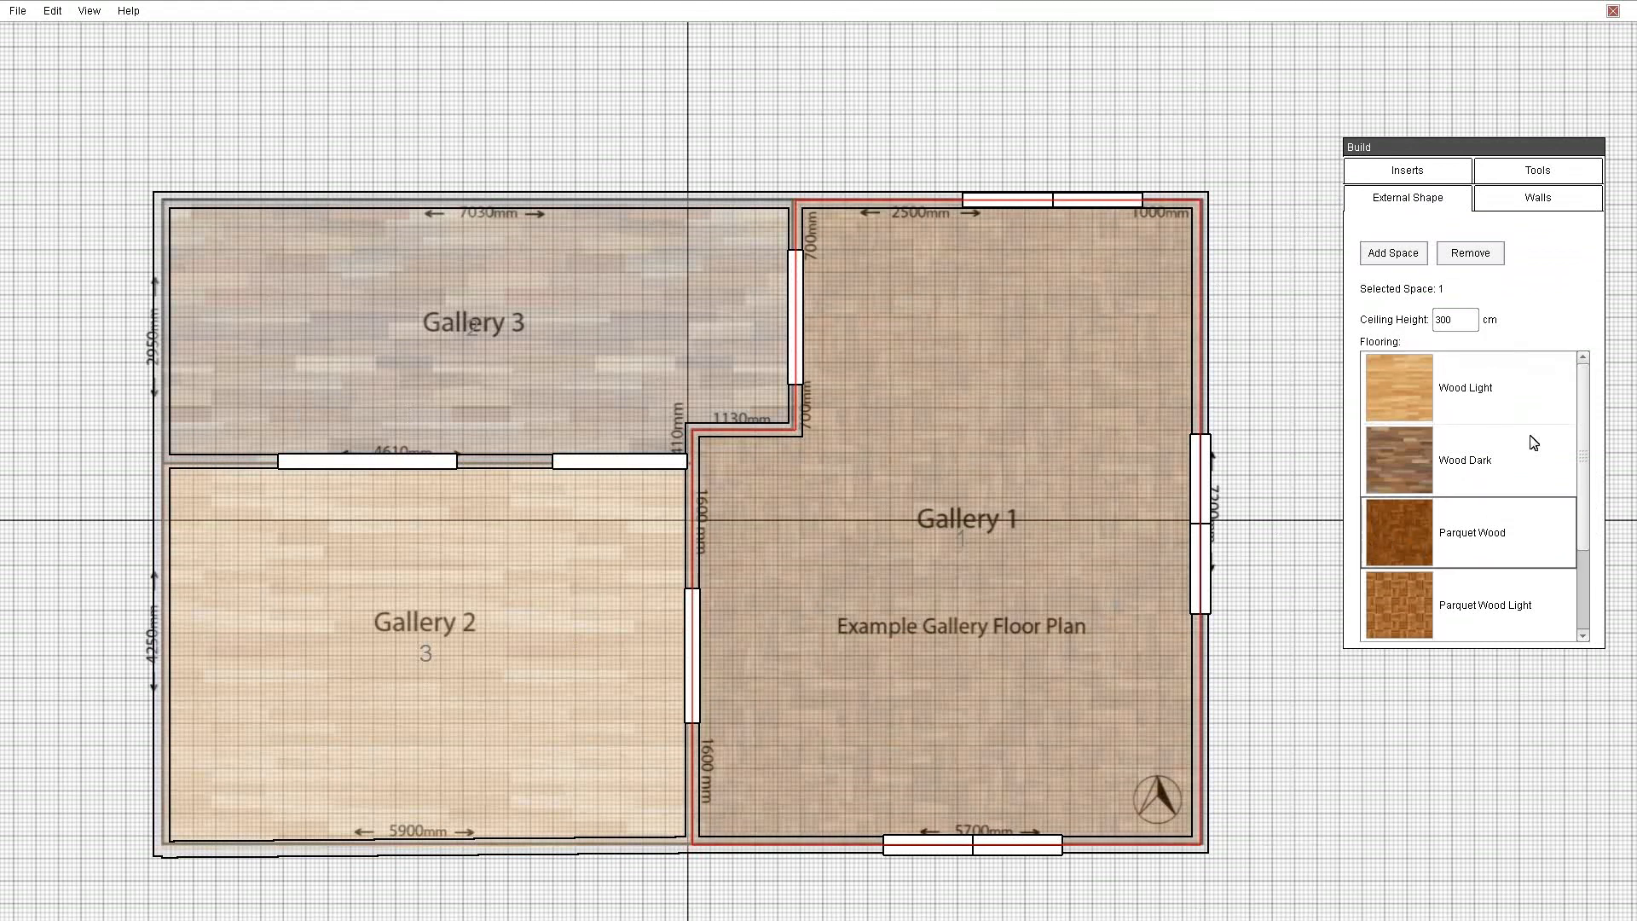
- Turn on the display of wall codes on the floor plan
{"action": "left_click", "coordinate": [1566, 202]}
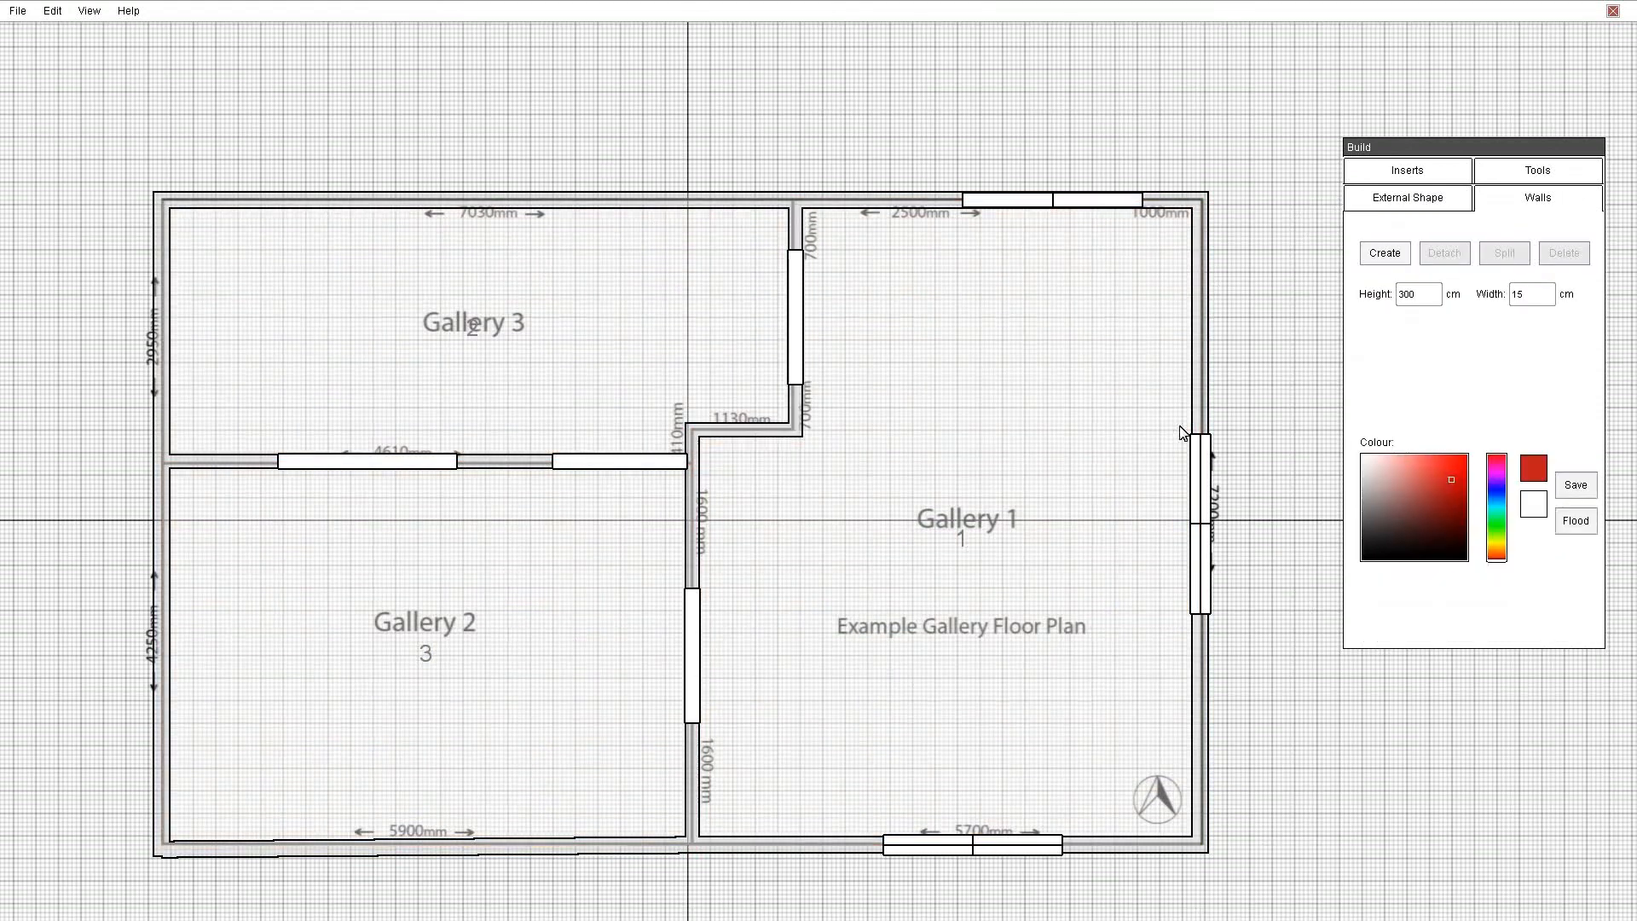
{"action": "left_click", "coordinate": [1572, 174]}
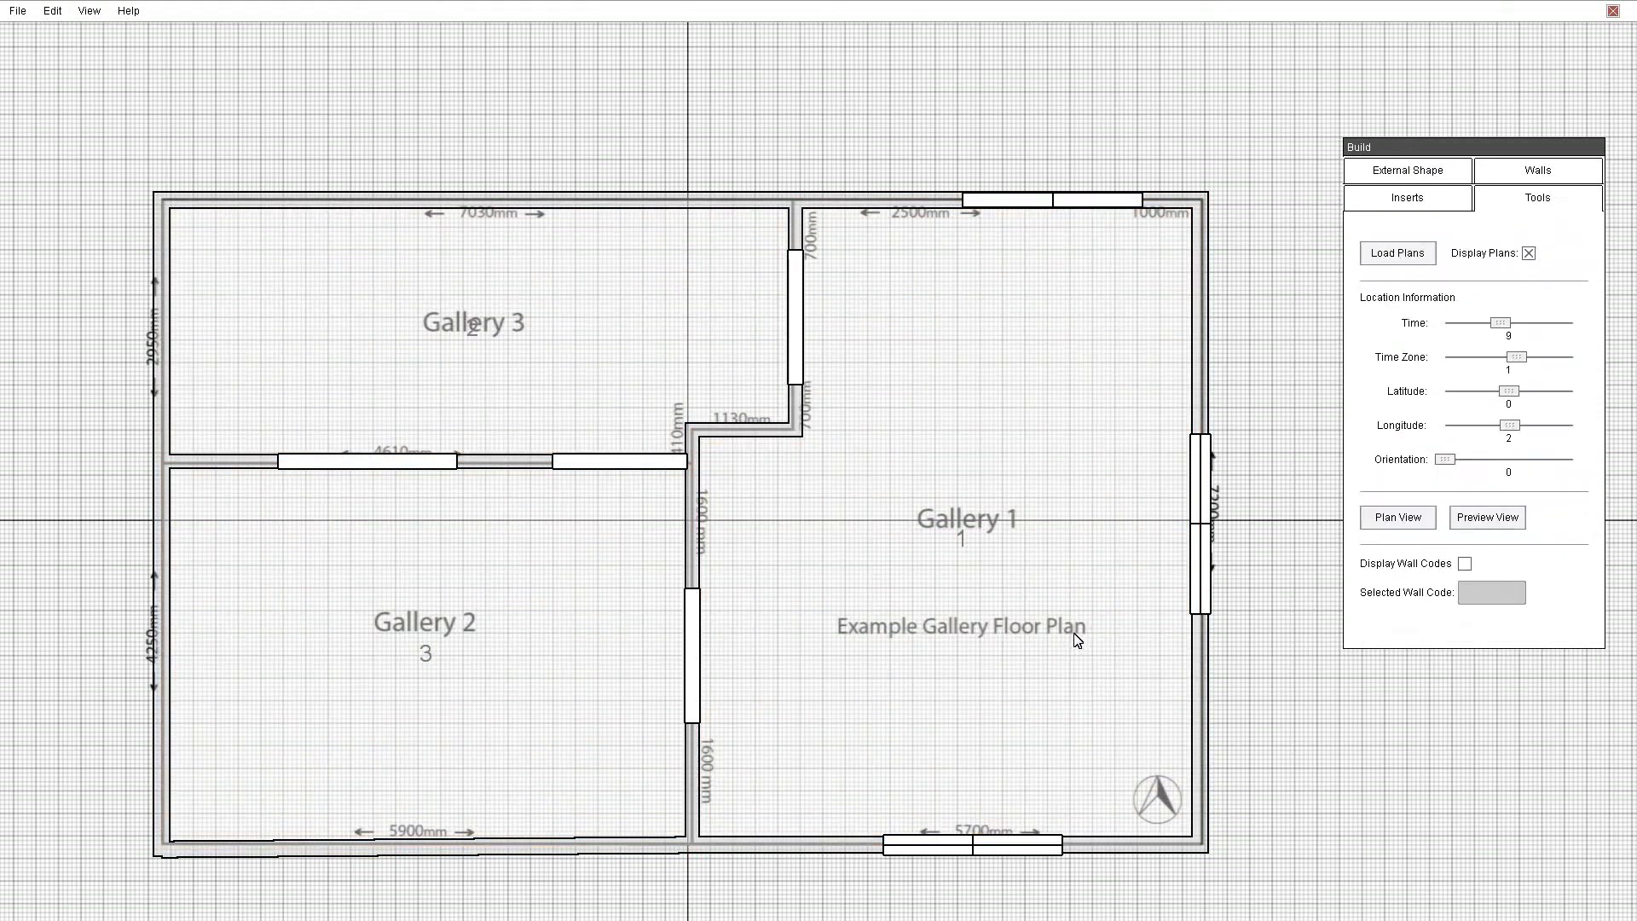
{"action": "left_click", "coordinate": [1465, 564]}
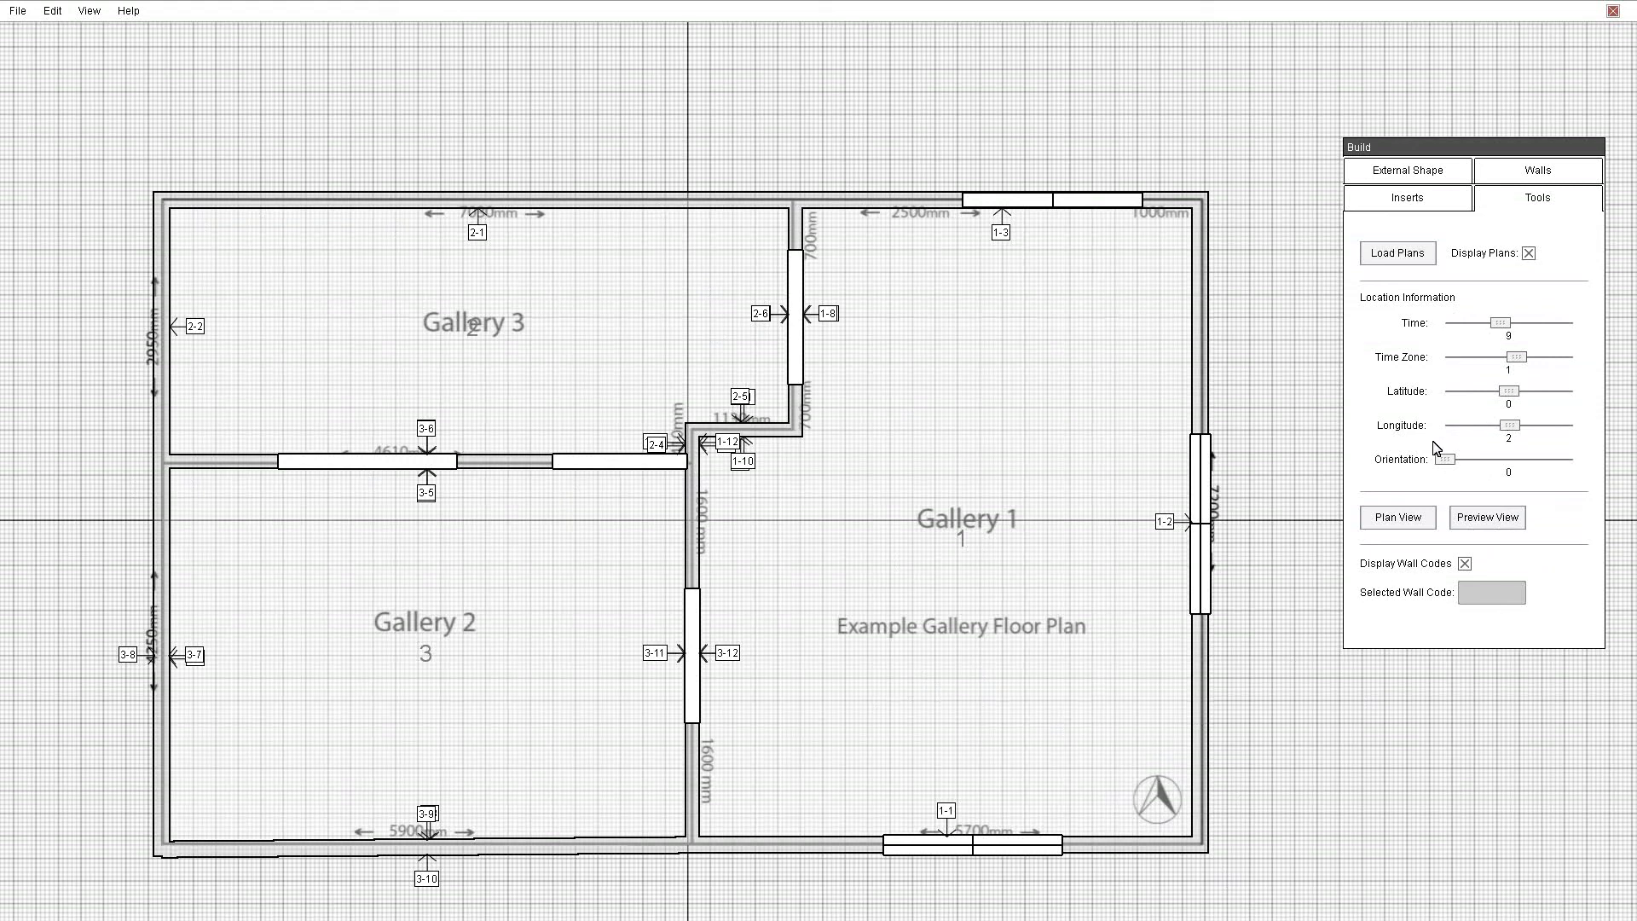
{"action": "mouse_move", "coordinate": [1447, 463]}
{"action": "left_mouse_down"}
{"action": "mouse_move", "coordinate": [1463, 462]}
{"action": "mouse_move", "coordinate": [1390, 463]}
{"action": "mouse_move", "coordinate": [1468, 463]}
{"action": "mouse_move", "coordinate": [1421, 467]}
{"action": "left_mouse_up"}
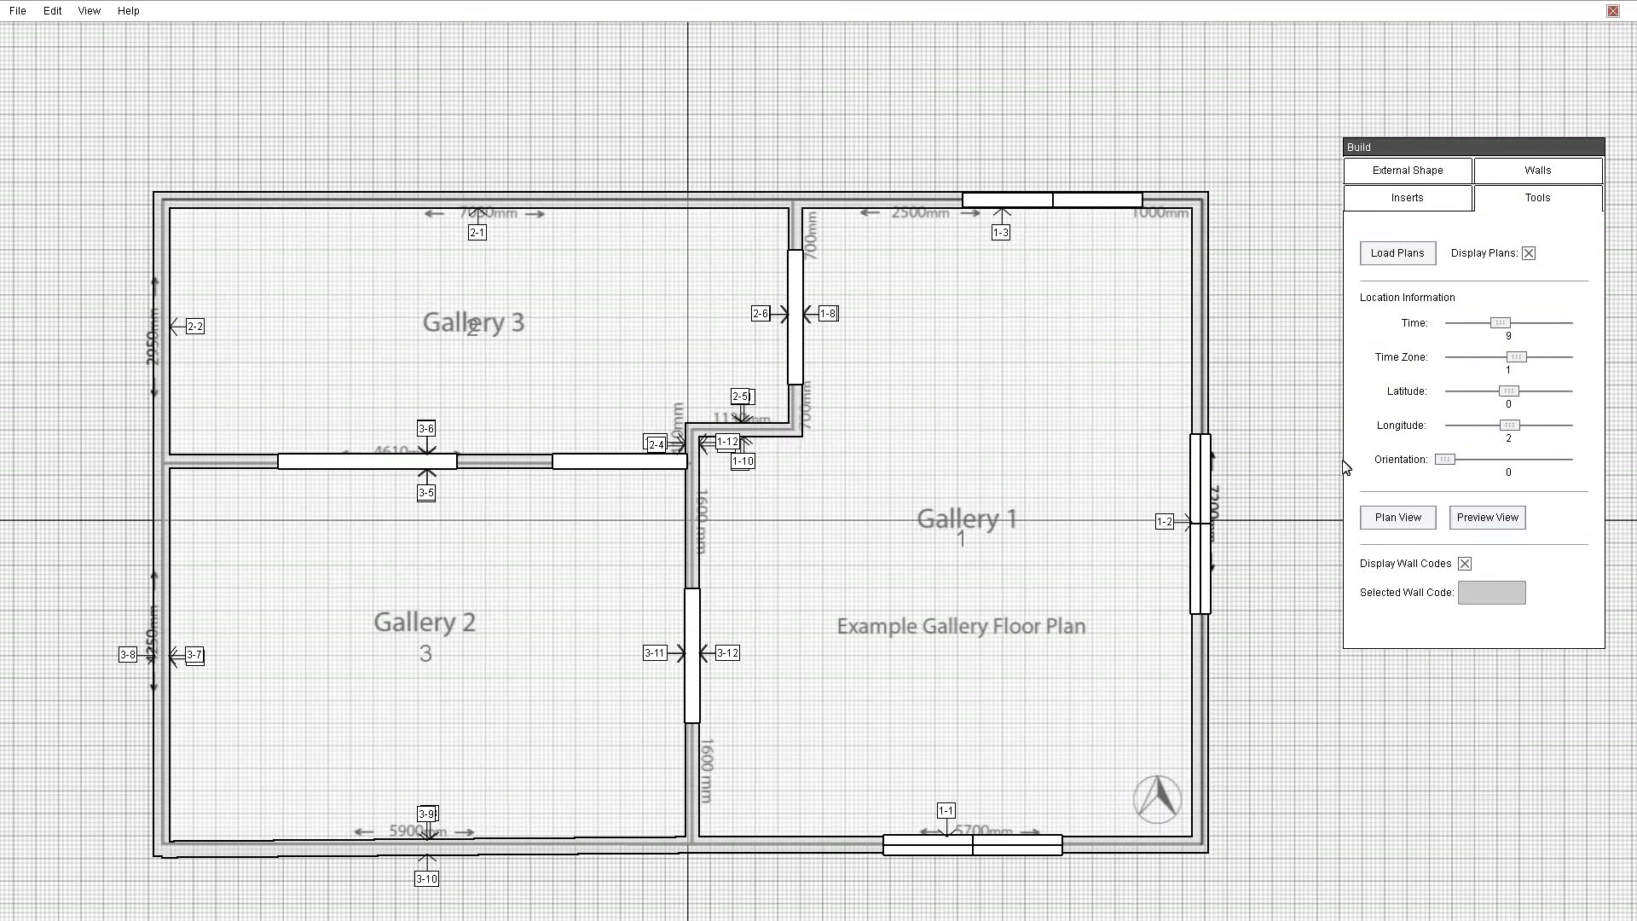